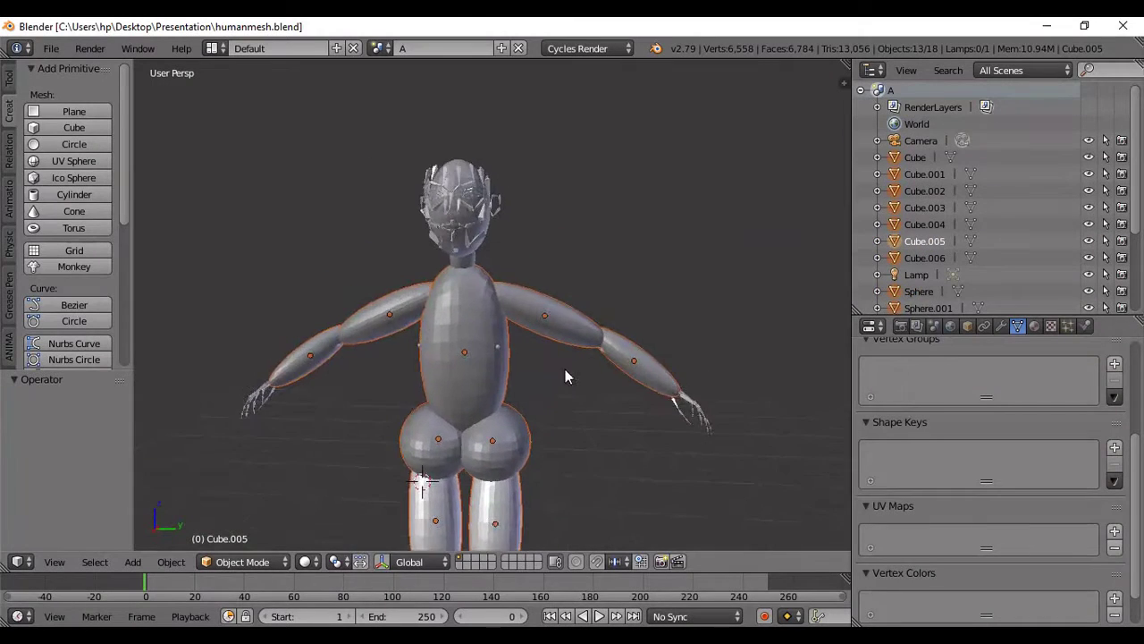
- Add a UV sphere near the character's arm and shrink it
mouse_move(565, 369)
middle_mouse_down()
mouse_move(322, 406)
mouse_move(372, 382)
mouse_move(446, 449)
mouse_move(426, 403)
middle_mouse_up()
scroll(426, 403, "up", 3)
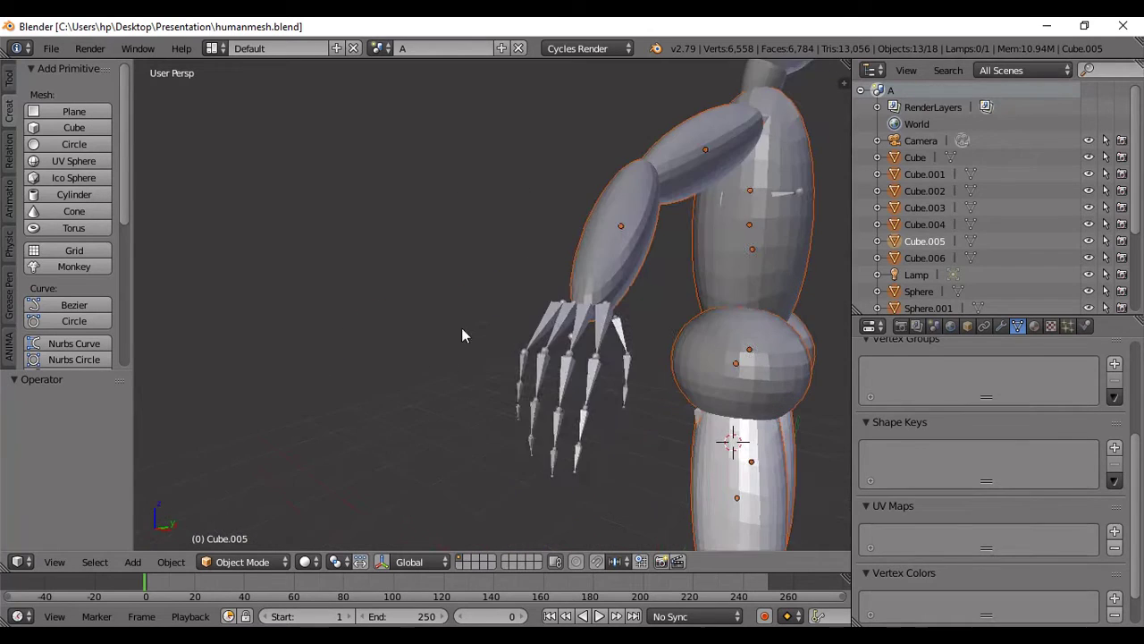
mouse_move(461, 327)
middle_mouse_down()
mouse_move(412, 406)
mouse_move(433, 430)
mouse_move(400, 427)
middle_mouse_up()
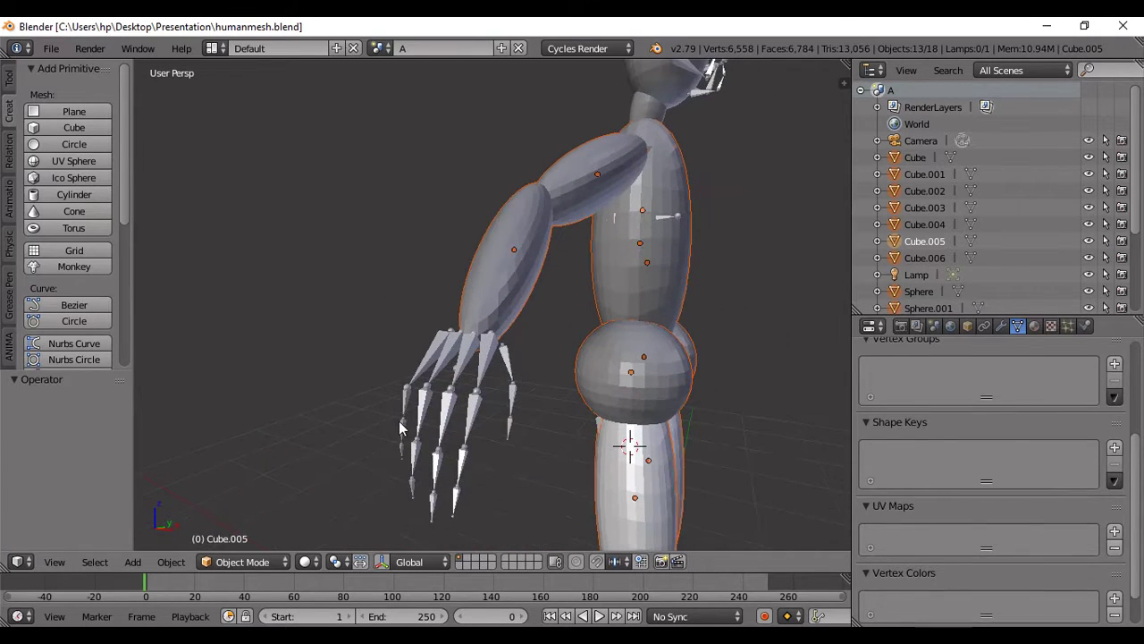
key("shift+a")
mouse_move(356, 368)
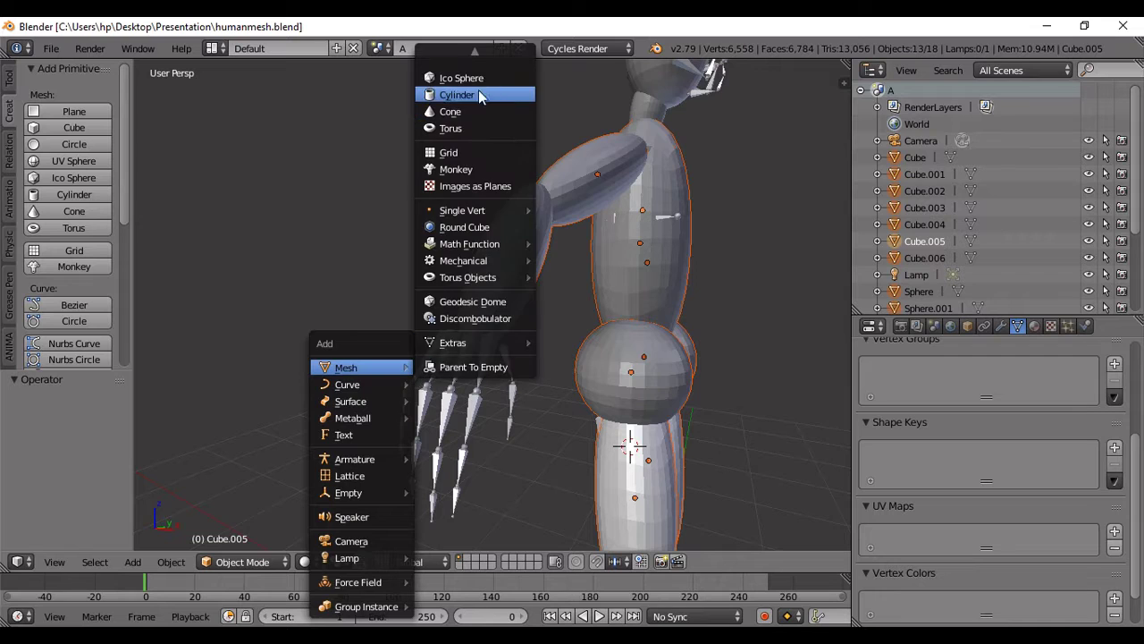
left_click(452, 108)
key("s")
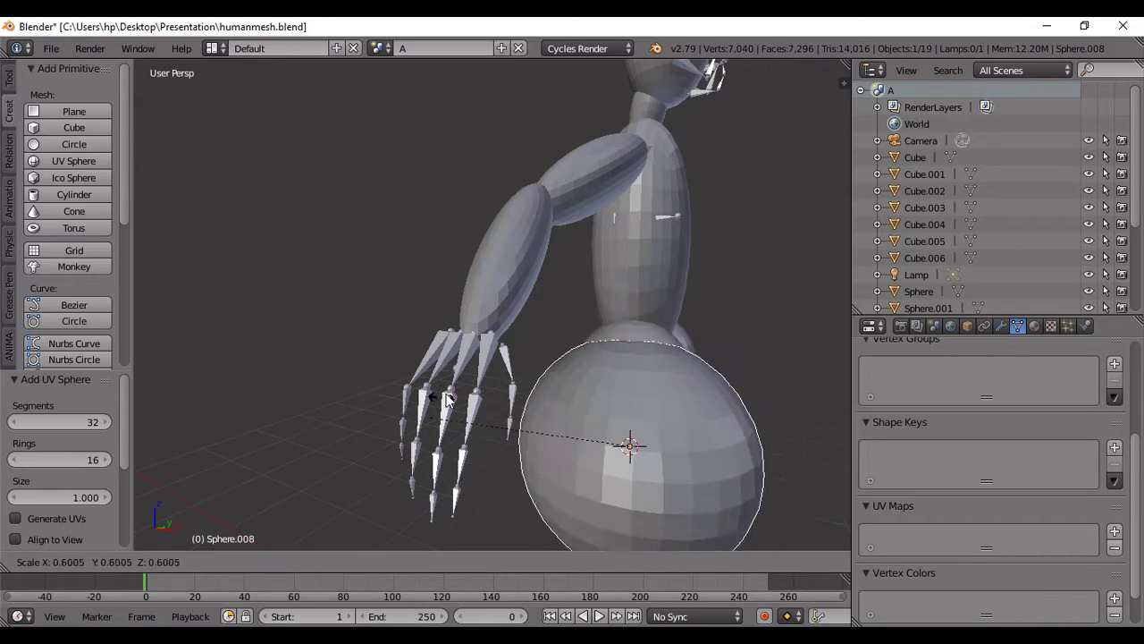
left_click(446, 394)
- Move the sphere along Y and then up the Z axis beside the hand
key("g")
key("y")
left_click(341, 409)
key("g")
key("z")
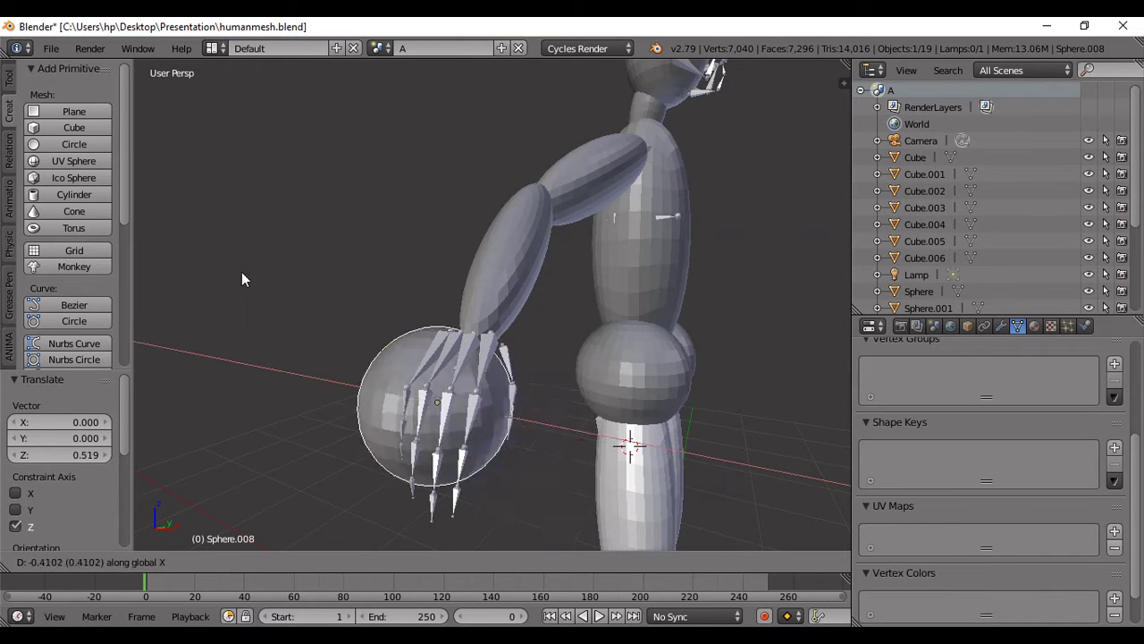
left_click(251, 336)
key("g")
key("z")
left_click(264, 310)
- Resize the sphere, shift it along X and stretch it along Y
key("s")
left_click(422, 324)
key("g")
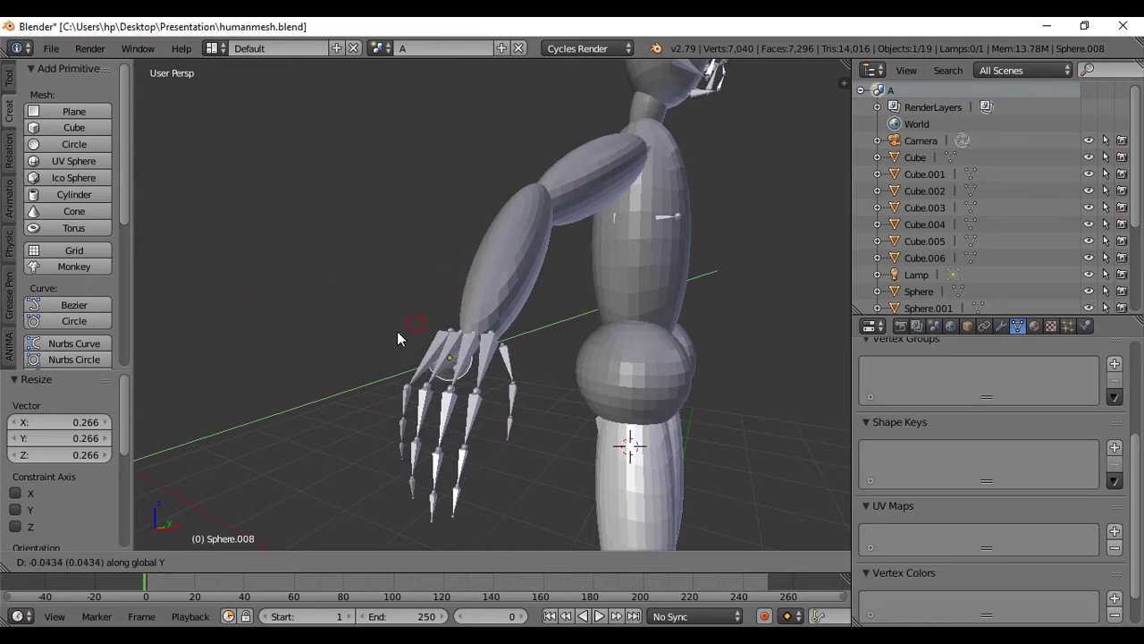
key("x")
left_click(434, 379)
key("s")
key("x")
key("y")
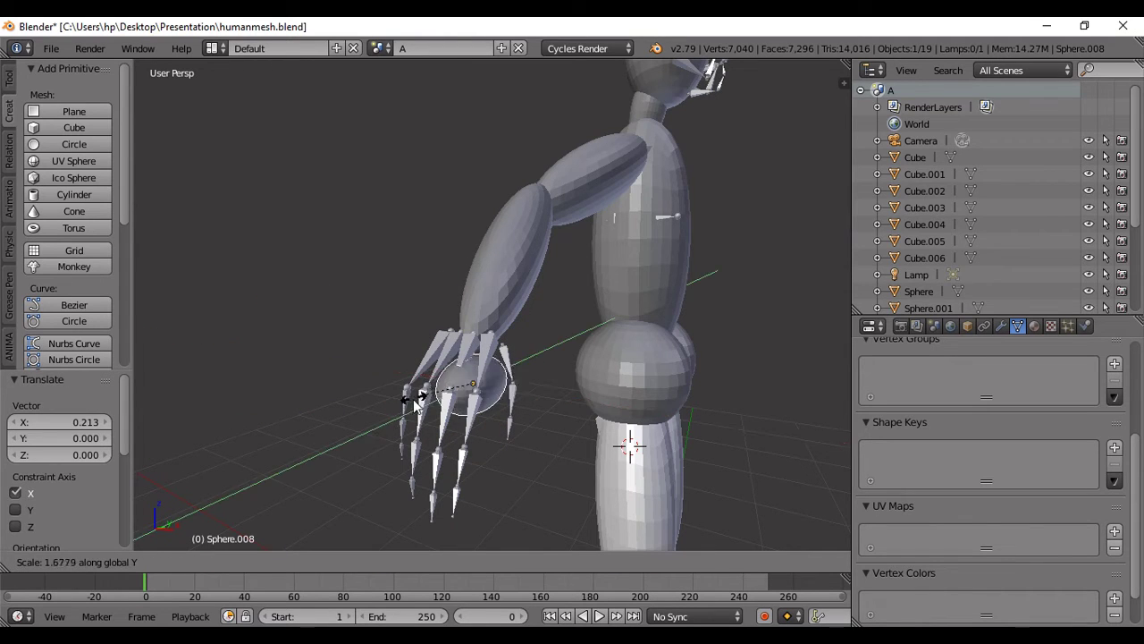
left_click(377, 443)
- Scale the sphere uniformly down to 0.315
key("s")
key("z")
key("x")
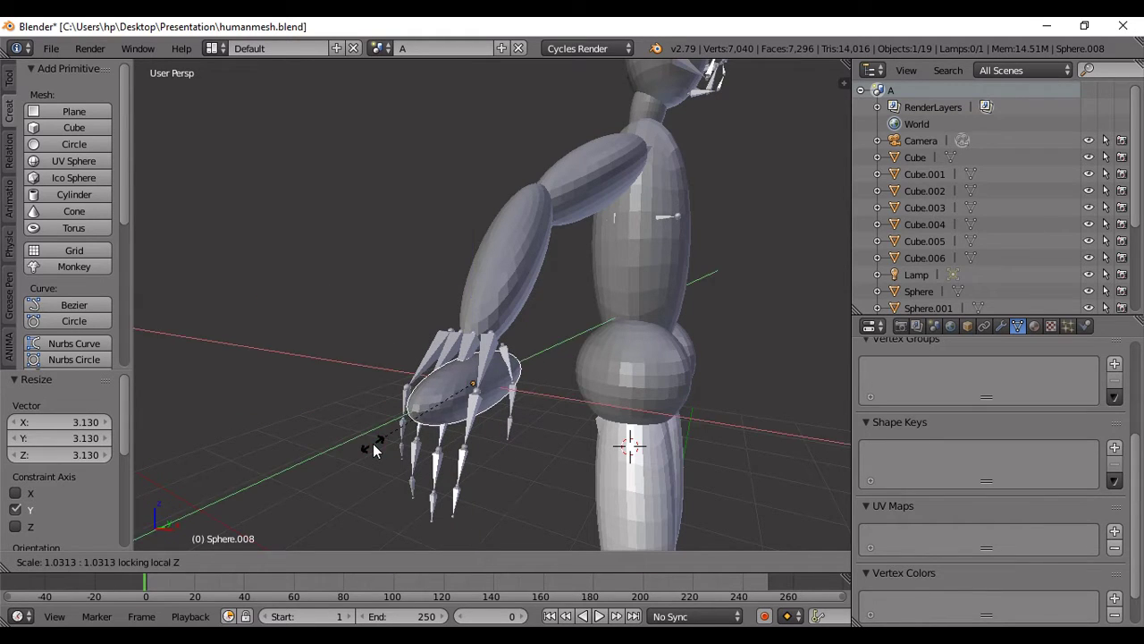
key("Escape")
key("s")
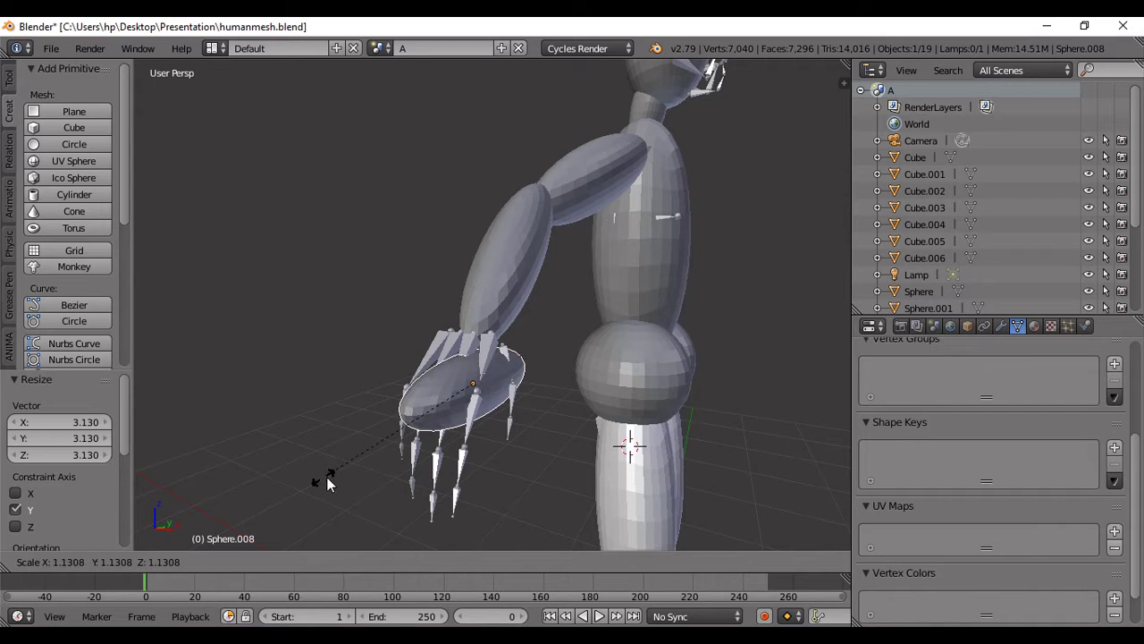
left_click(327, 475)
- Rotate the sphere 90° about X and slide it along Y to the finger base
mouse_move(327, 475)
middle_mouse_down()
mouse_move(384, 403)
mouse_move(400, 415)
mouse_move(386, 393)
middle_mouse_up()
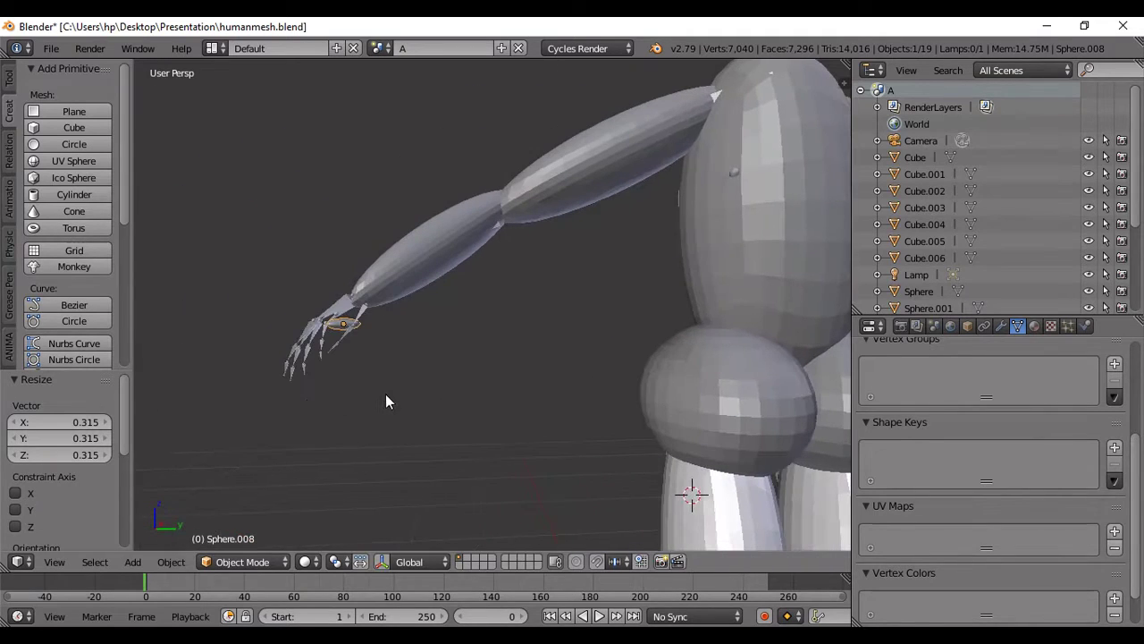
type("rx")
type("90")
key("Return")
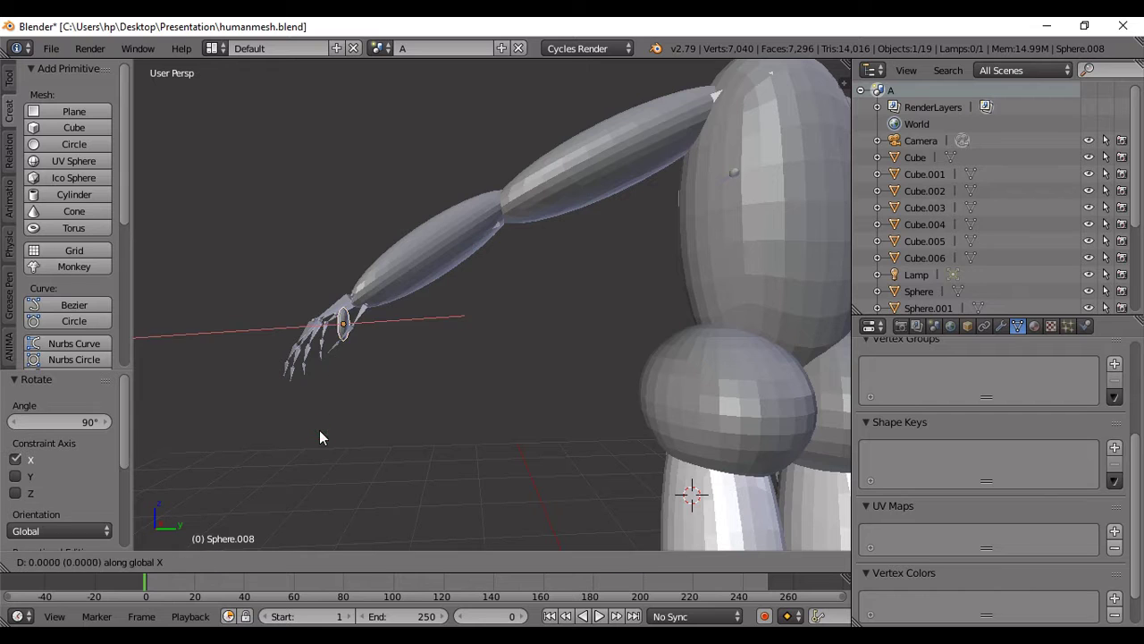
key("g")
key("y")
left_click(278, 440)
mouse_move(278, 439)
middle_mouse_down()
mouse_move(434, 435)
mouse_move(437, 333)
middle_mouse_up()
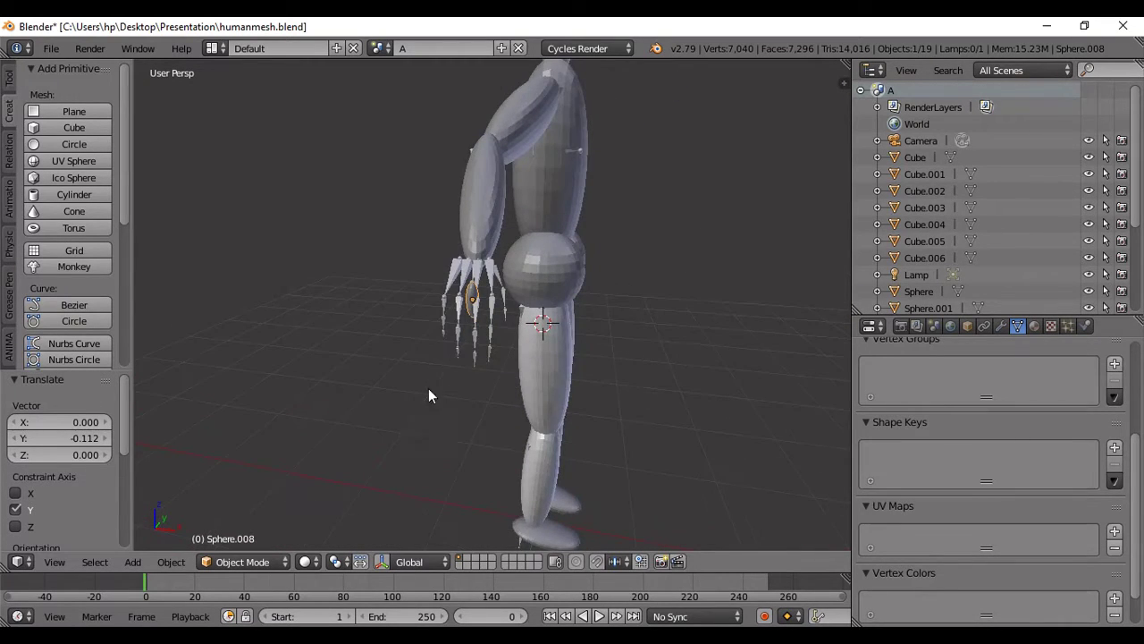
- Tilt the sphere -33.2° about the X axis
scroll(416, 400, "up", 3)
scroll(375, 405, "up", 2)
key("r")
left_click(308, 514)
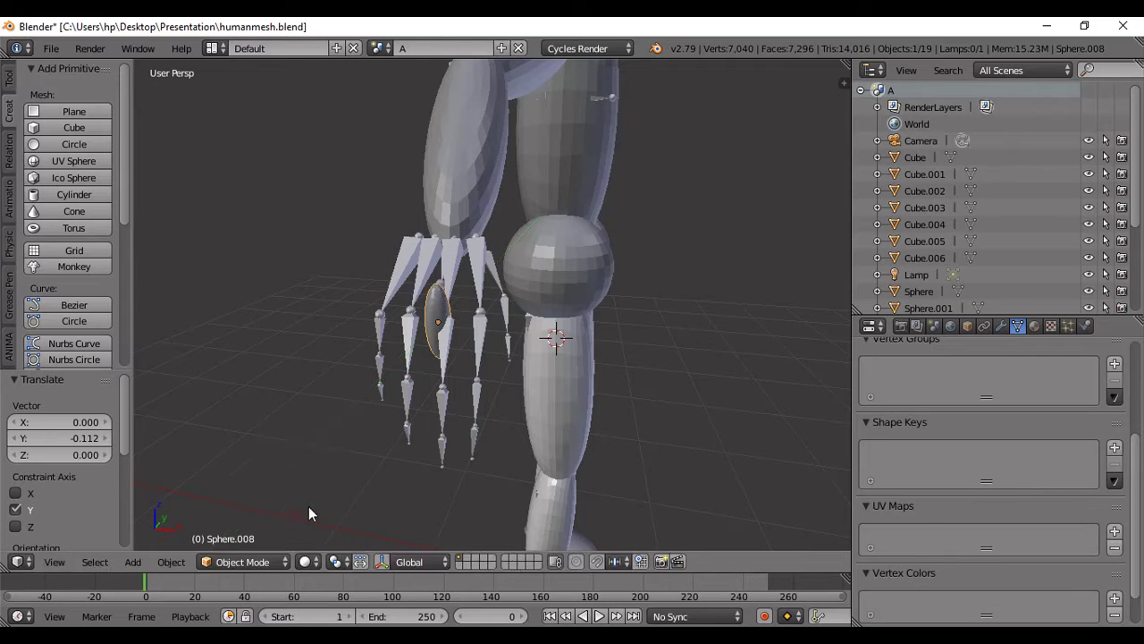
key("r")
key("x")
left_click(336, 376)
- Stretch the sphere along Y and move it beside the next finger
key("s")
key("x")
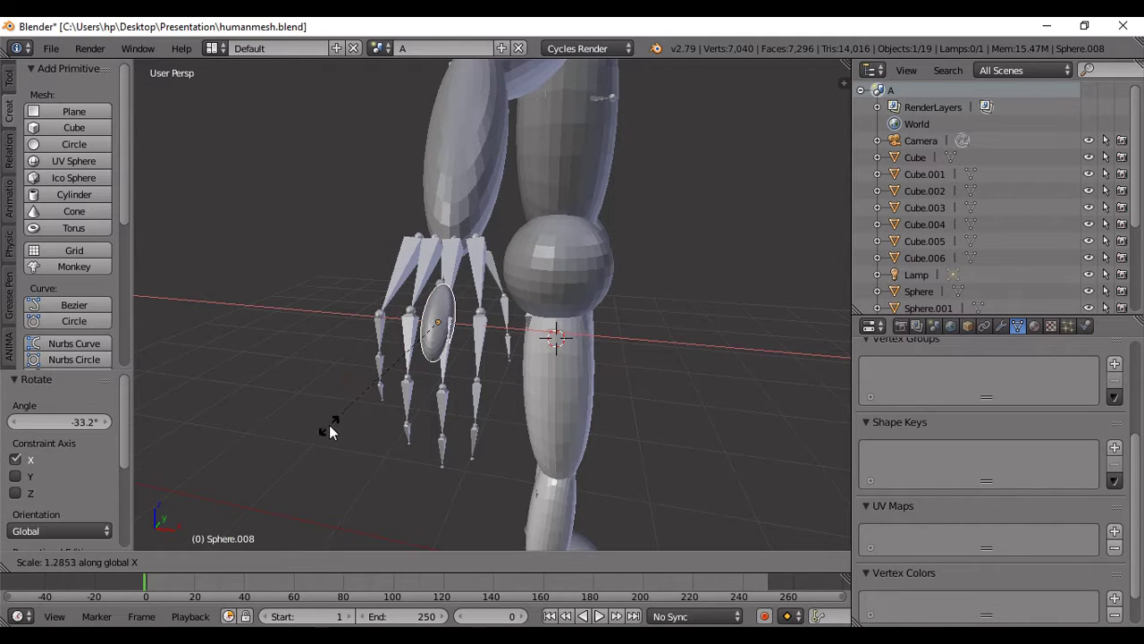
key("y")
left_click(331, 451)
key("g")
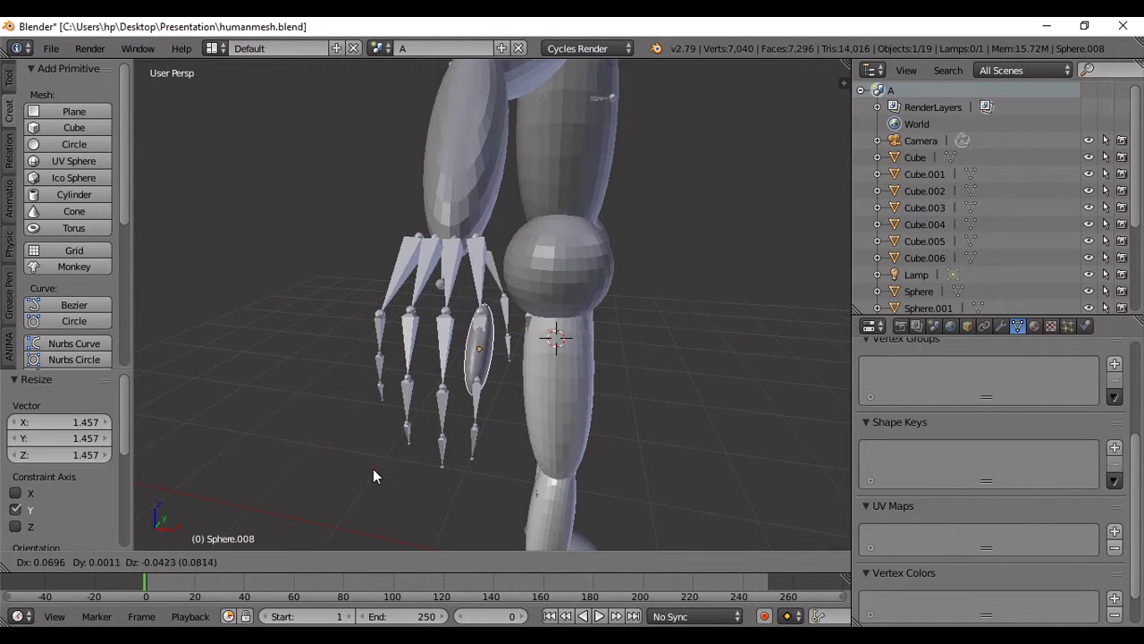
left_click(349, 467)
- Tilt the sphere slightly about Y and raise it a little along Z
key("r")
key("y")
left_click(355, 482)
key("g")
key("z")
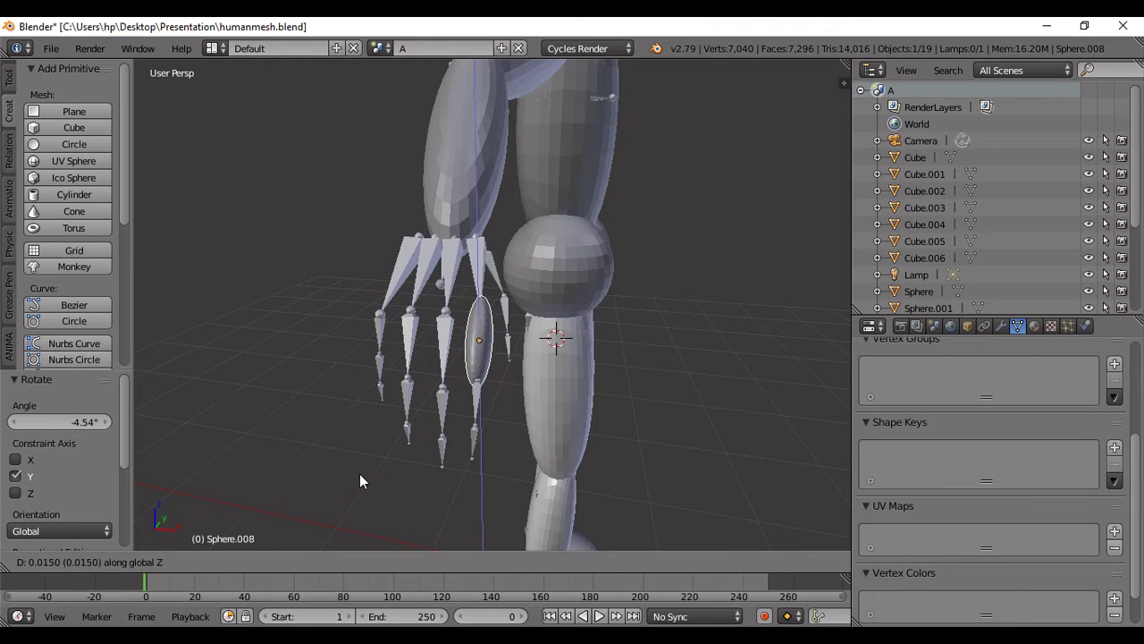
left_click(360, 474)
middle_click_drag(358, 472, 326, 451)
key("s")
key("z")
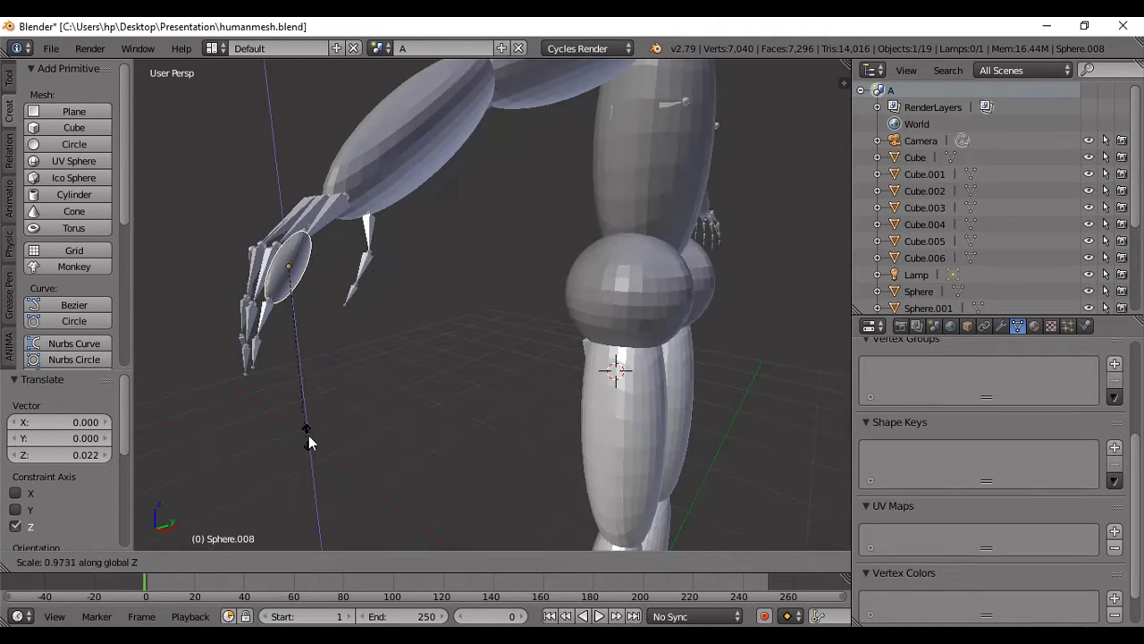
key("Escape")
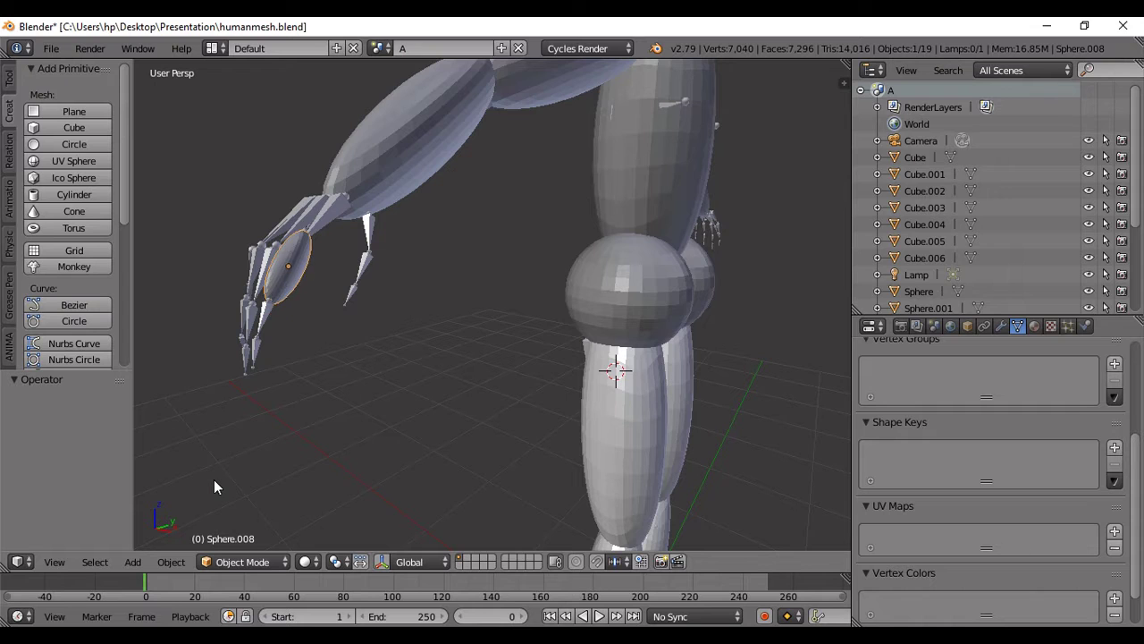
- Duplicate the stretched sphere and slide the copies along X to the next finger
mouse_move(264, 409)
middle_mouse_down()
mouse_move(392, 475)
mouse_move(371, 492)
mouse_move(416, 350)
mouse_move(368, 300)
middle_mouse_up()
key("shift+d")
key("x")
left_click(315, 343)
middle_click_drag(314, 343, 301, 285)
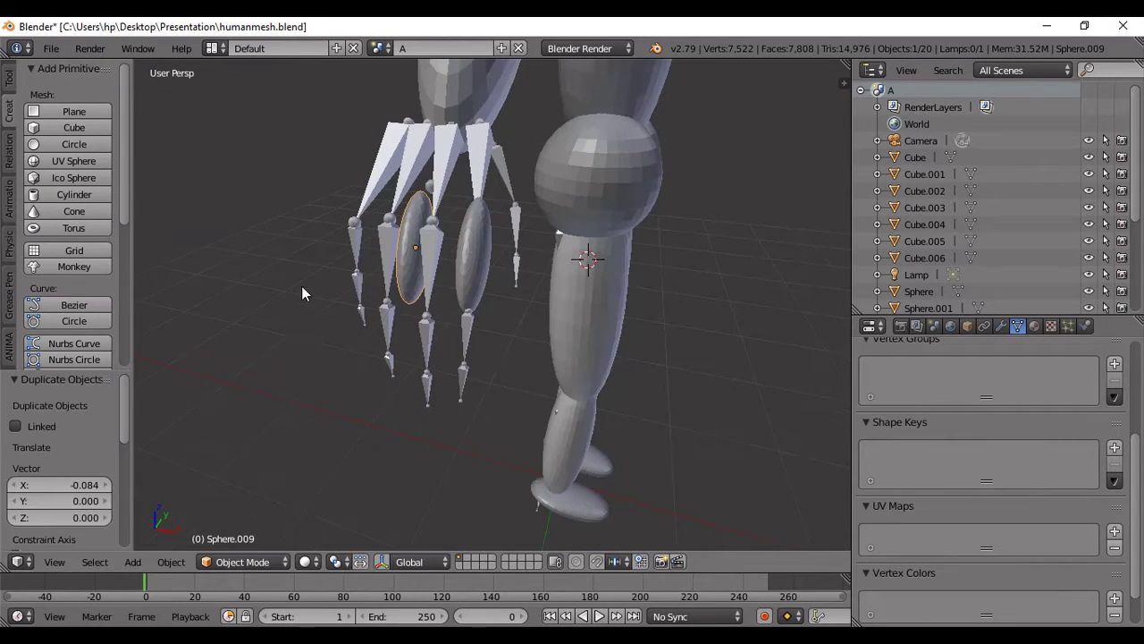
key("shift+d")
key("x")
left_click(302, 329)
- Adjust the copy's Y position and height, checking its fit in wireframe view
key("g")
key("y")
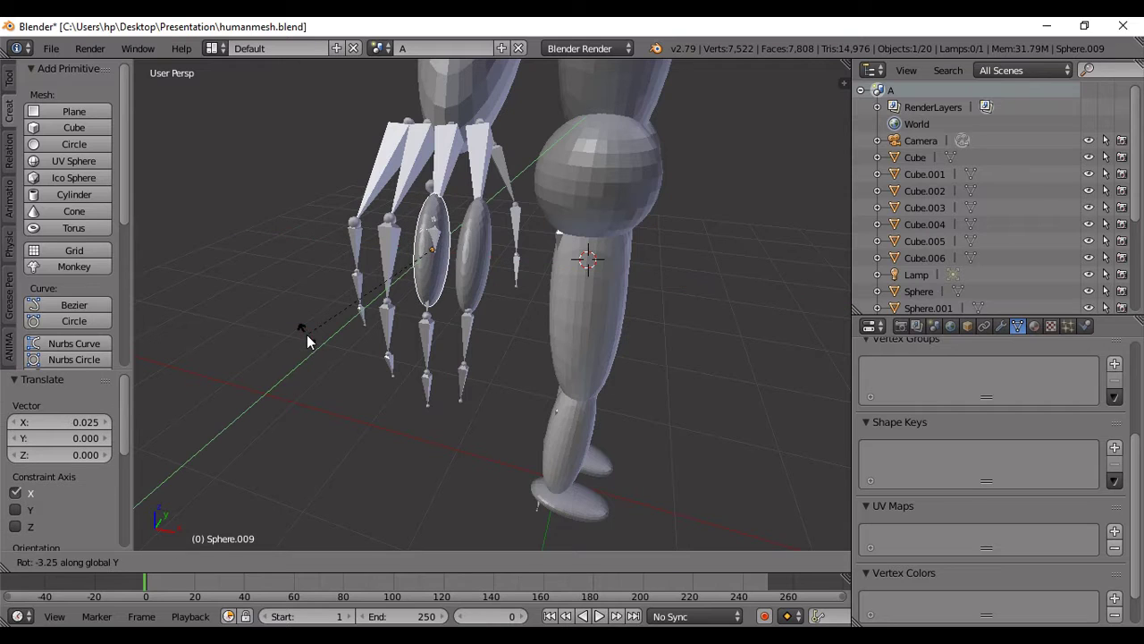
left_click(305, 339)
key("z")
key("z")
key("g")
key("z")
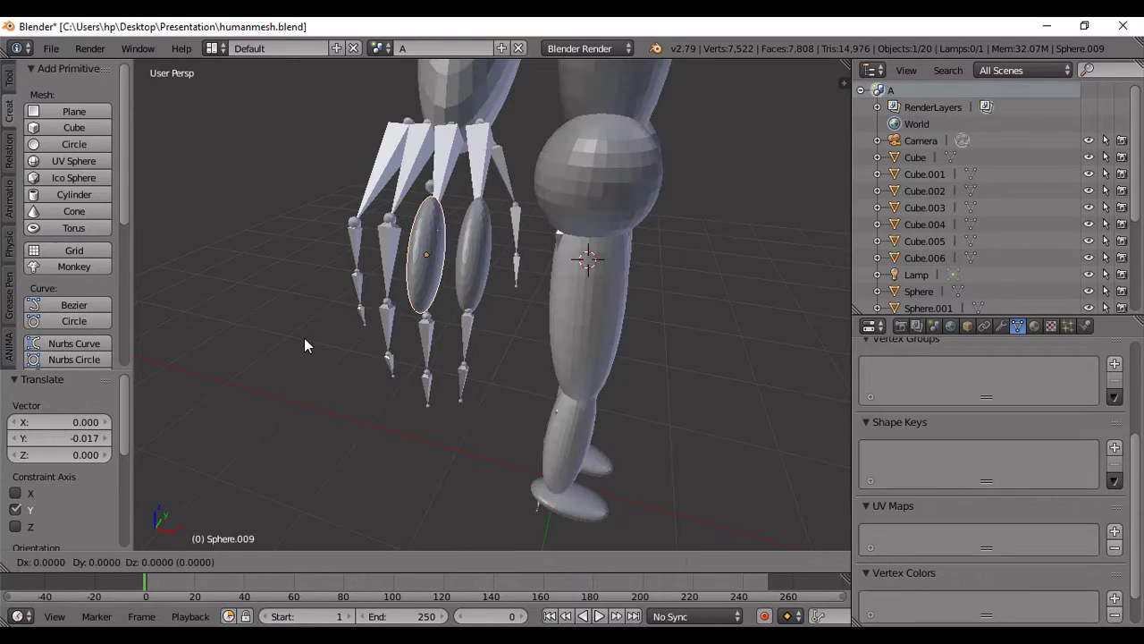
left_click(303, 346)
key("r")
key("y")
key("Escape")
key("g")
- Duplicate another sphere segment and move it along X and Y to the next finger
key("z")
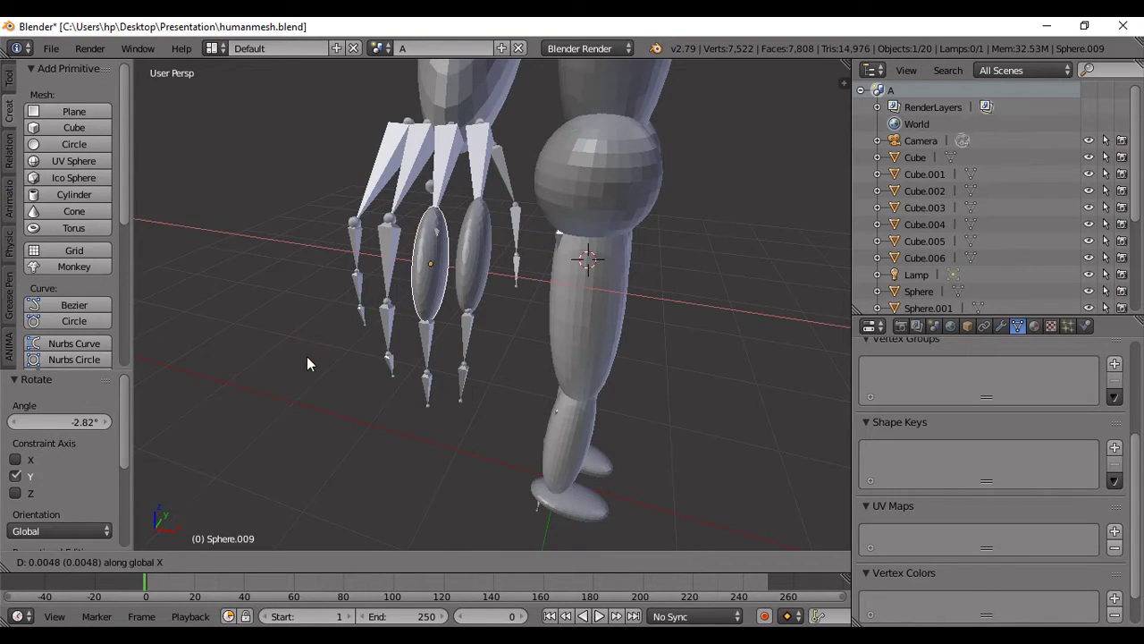
left_click(307, 353)
mouse_move(307, 353)
middle_mouse_down()
mouse_move(375, 312)
mouse_move(327, 323)
mouse_move(487, 321)
middle_mouse_up()
key("shift+d")
key("z")
key("x")
left_click(281, 306)
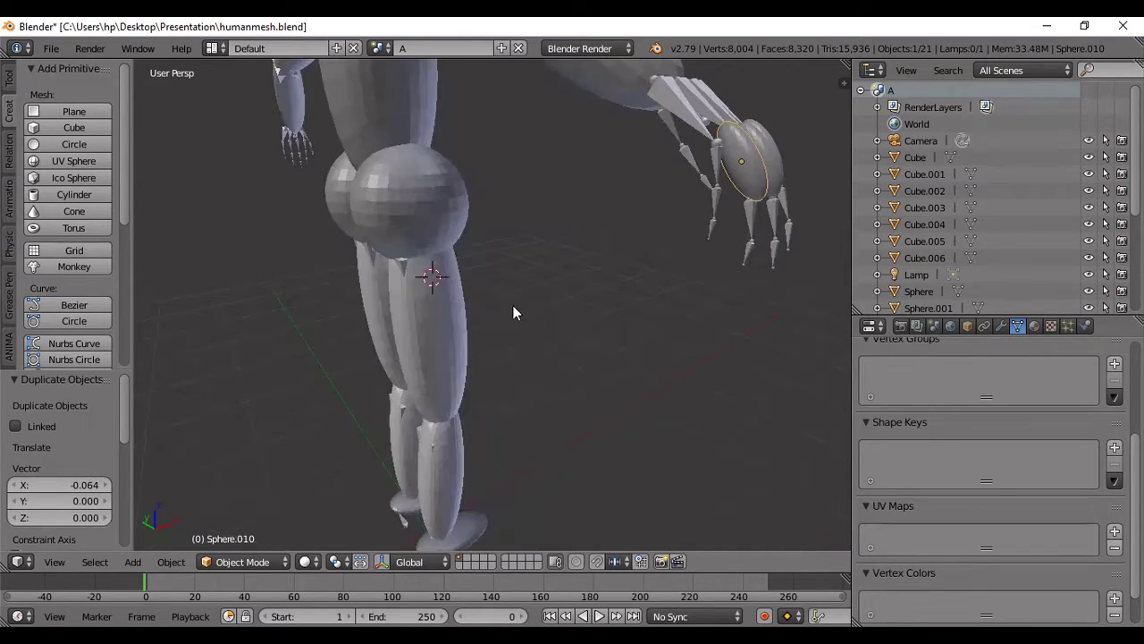
key("g")
key("x")
key("y")
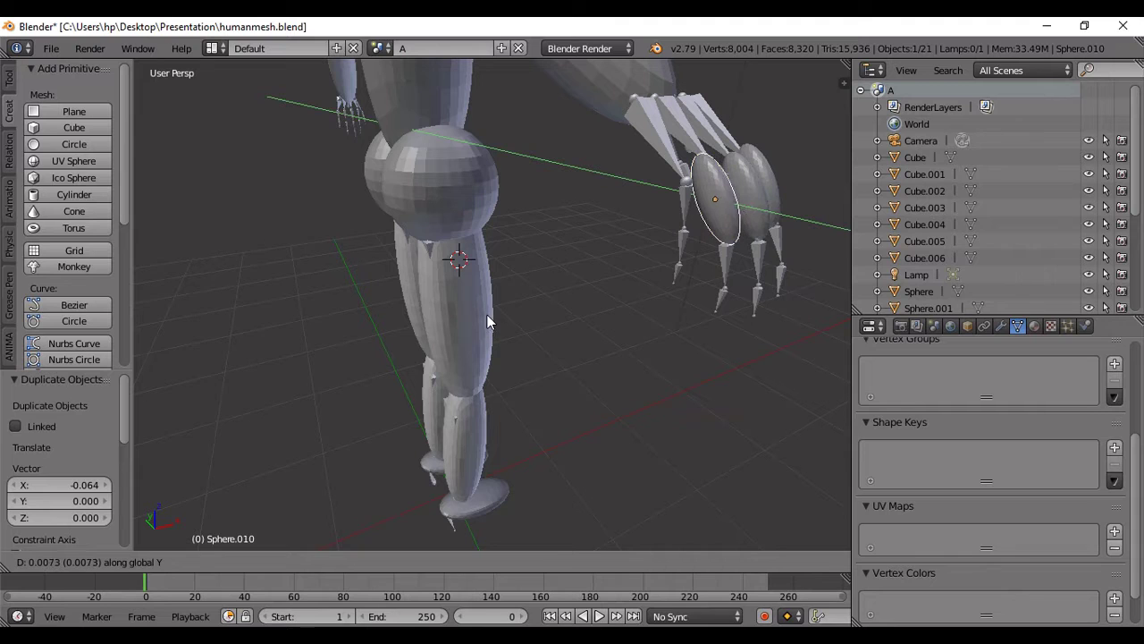
left_click(487, 314)
- Raise that copy into place and tilt it 4.52° about Y
key("g")
key("z")
left_click(483, 316)
middle_click_drag(483, 316, 425, 316)
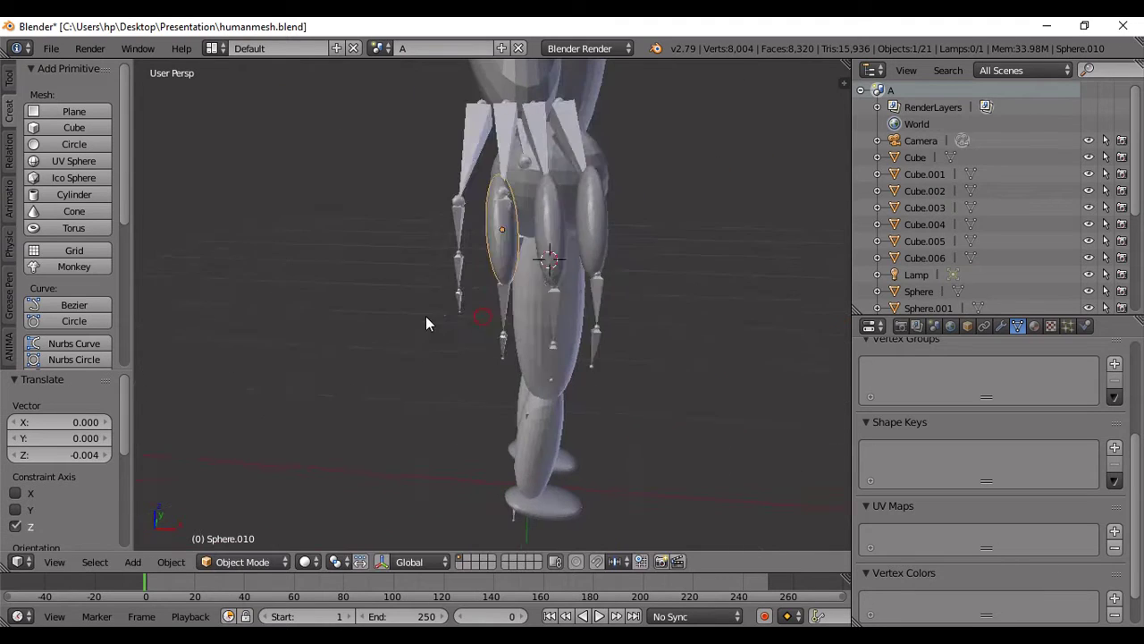
key("r")
key("y")
left_click(425, 302)
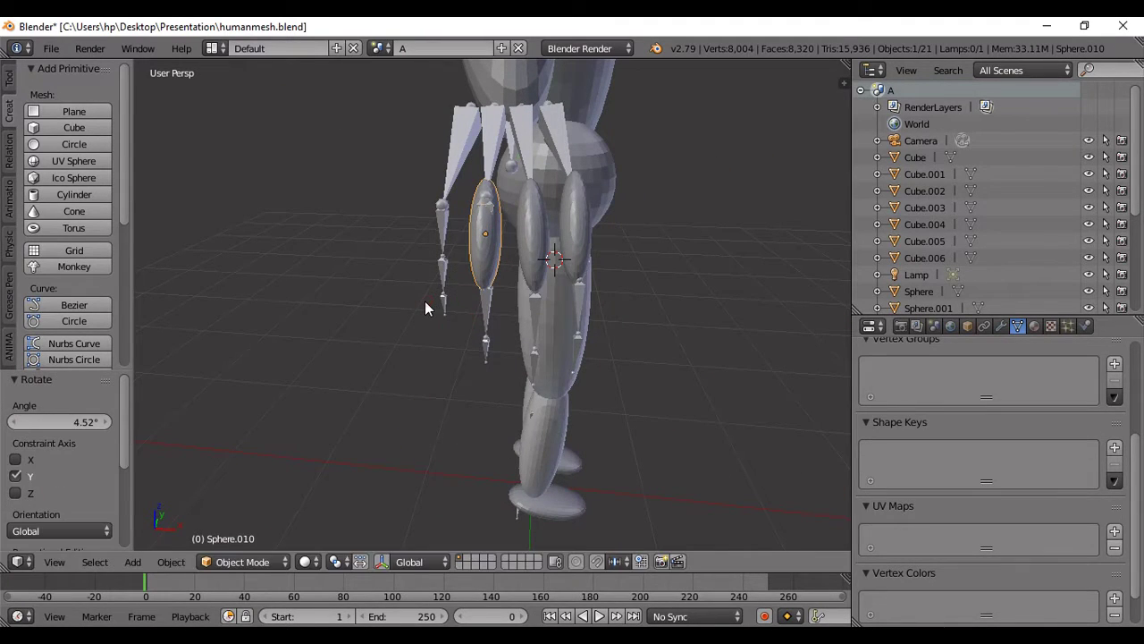
- Duplicate a segment onto the outermost finger, shrink it, tilt it about X and stretch it along Z
key("shift+d")
key("x")
left_click(384, 313)
key("s")
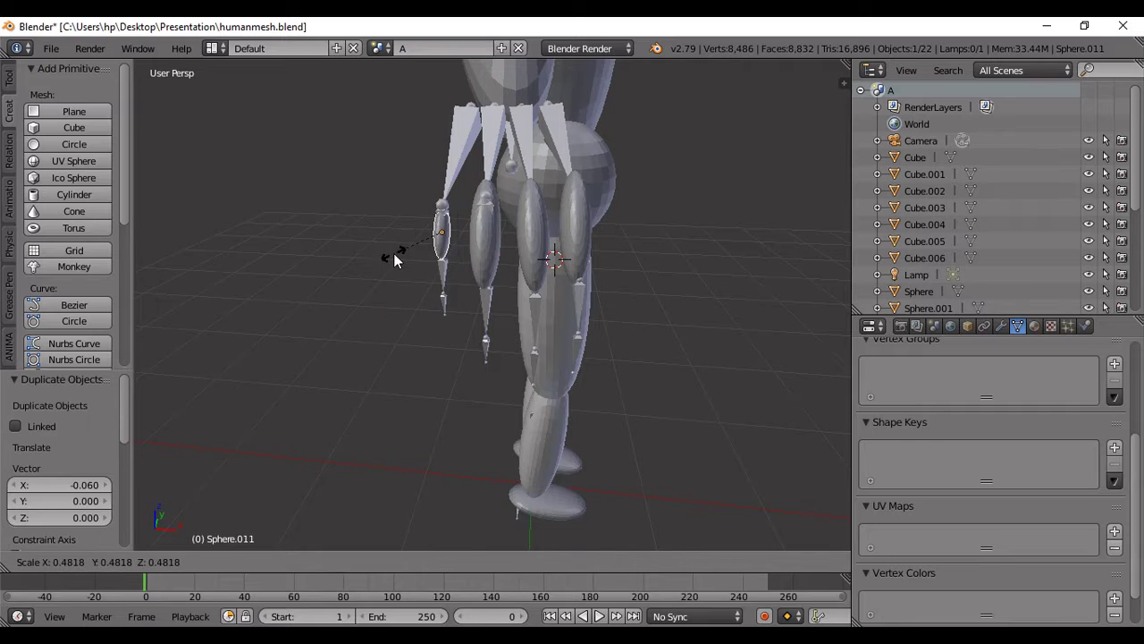
left_click(393, 255)
key("r")
key("x")
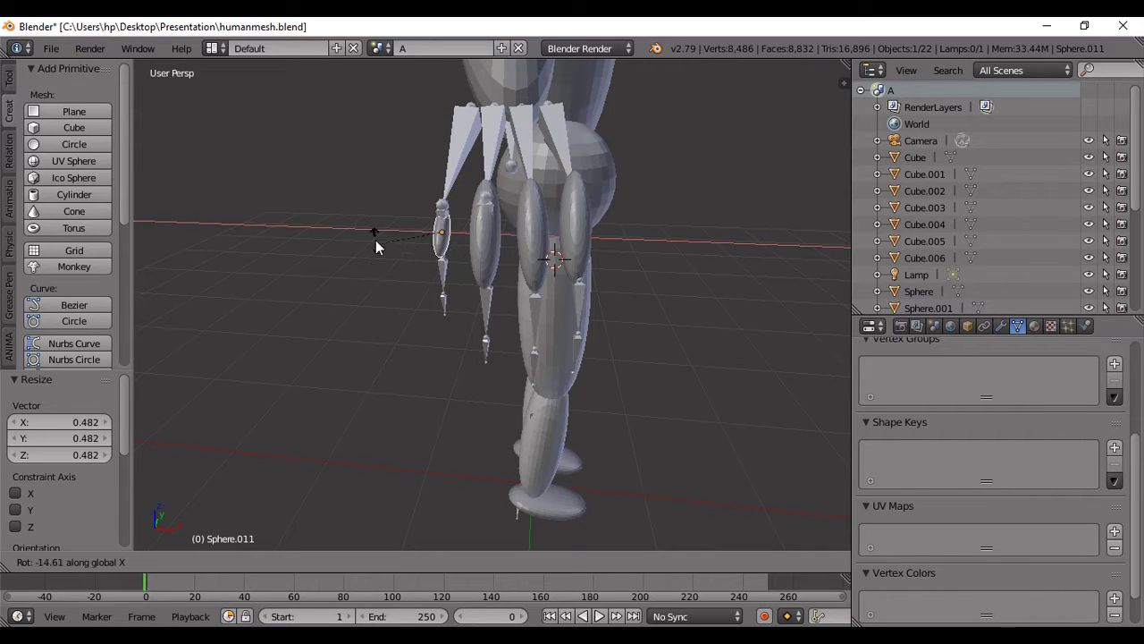
left_click(381, 282)
key("s")
key("z")
left_click(386, 319)
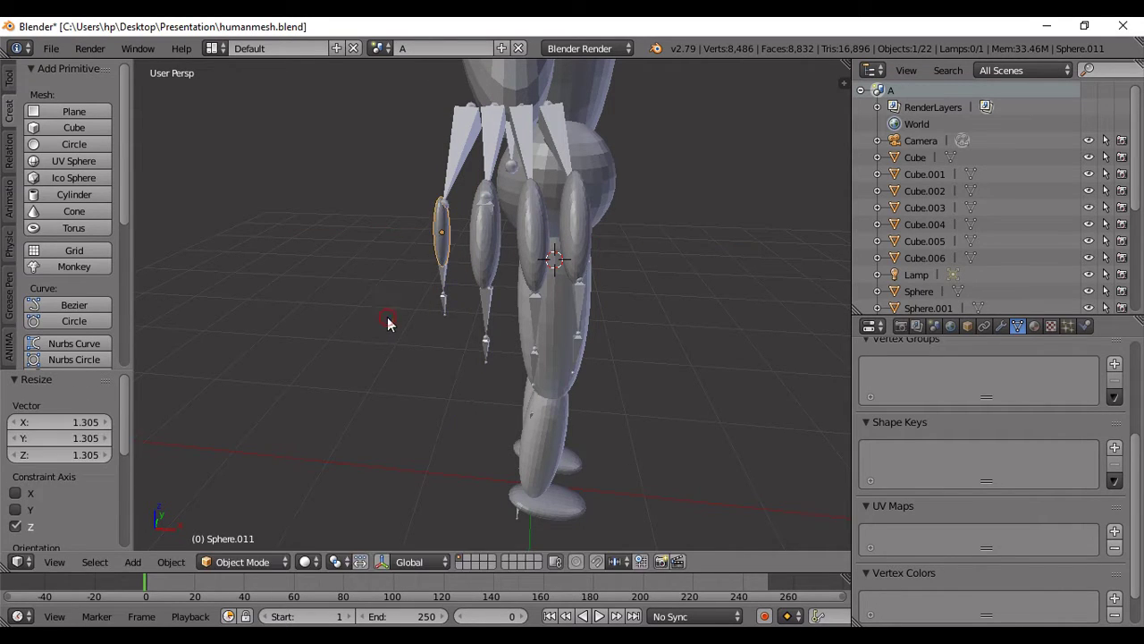
- Tilt the outer finger segment slightly back about X and nudge its position and height
key("r")
key("x")
left_click(409, 278)
mouse_move(410, 278)
middle_mouse_down()
mouse_move(514, 291)
mouse_move(600, 152)
middle_mouse_up()
scroll(466, 317, "up", 3)
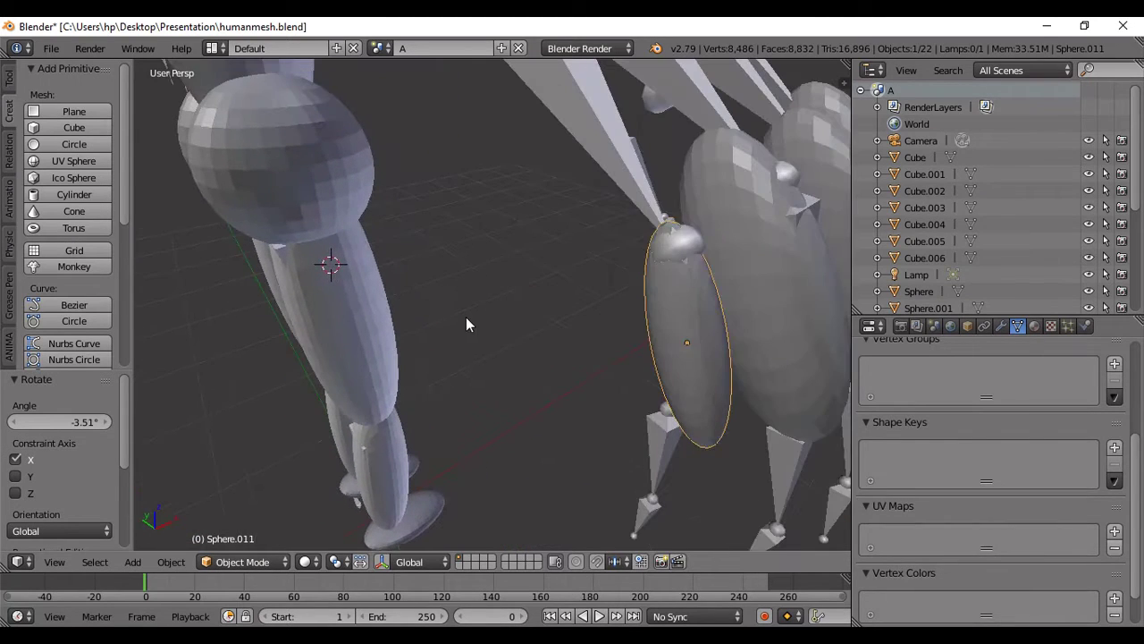
key("g")
left_click(440, 305)
key("g")
key("z")
left_click(435, 301)
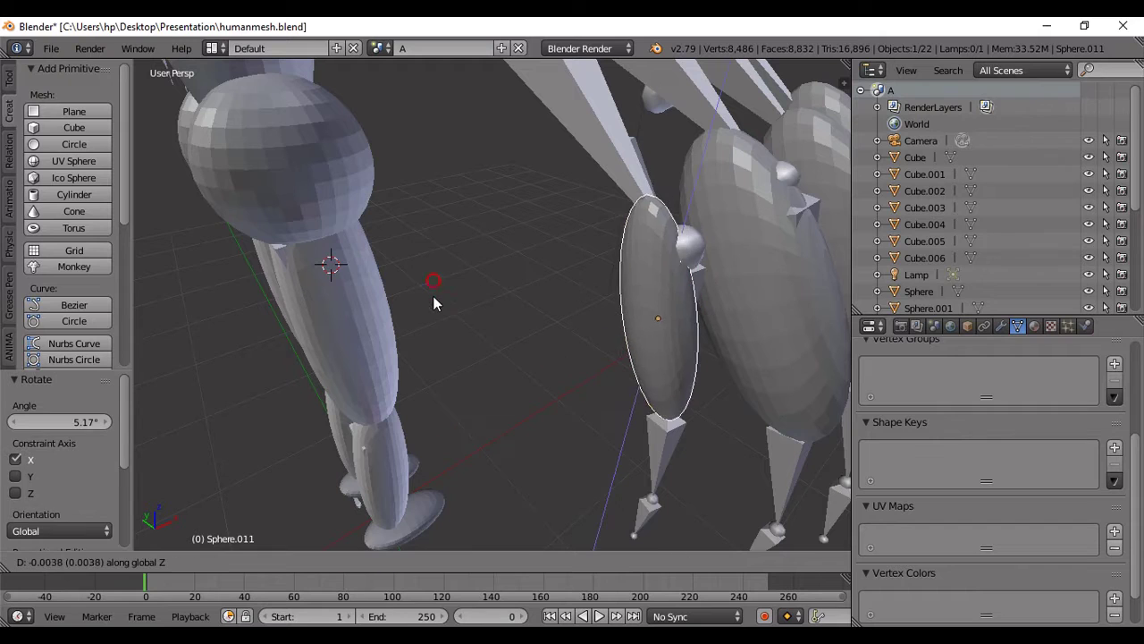
- Re-tilt the segment, shift it sideways, lower it slightly and scale it up to 1.035
key("r")
key("x")
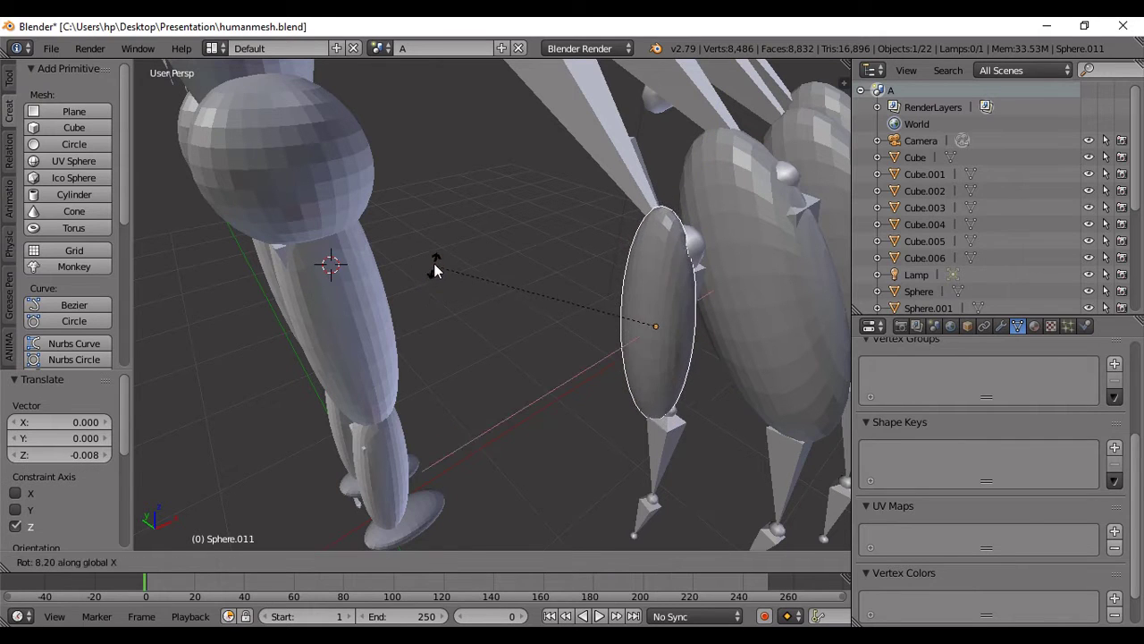
left_click(436, 268)
key("g")
left_click(442, 268)
key("g")
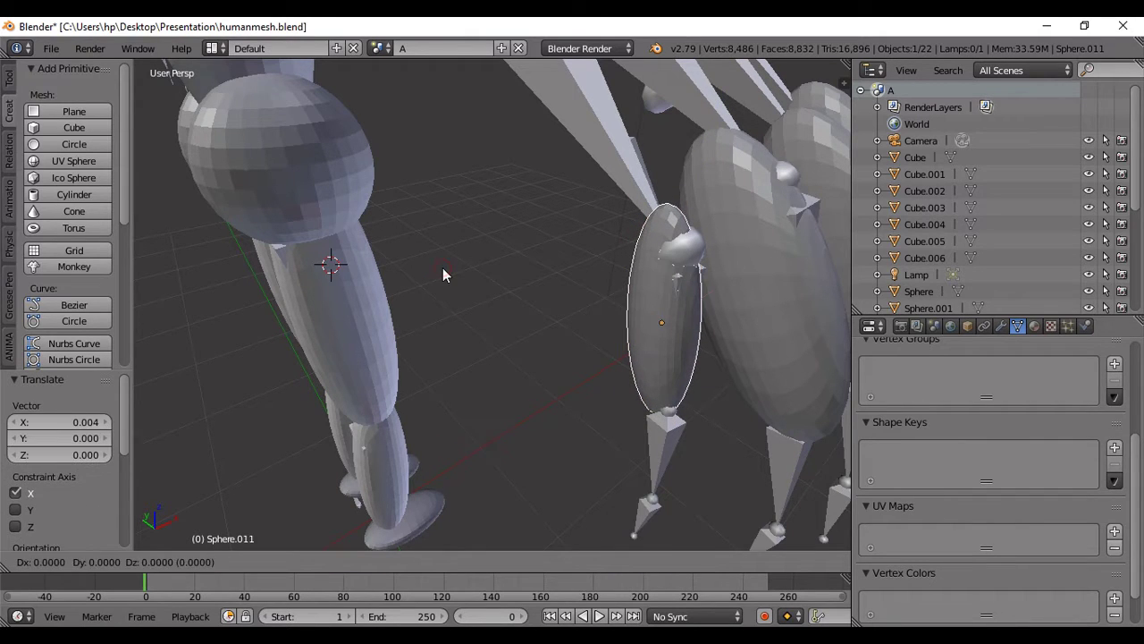
key("z")
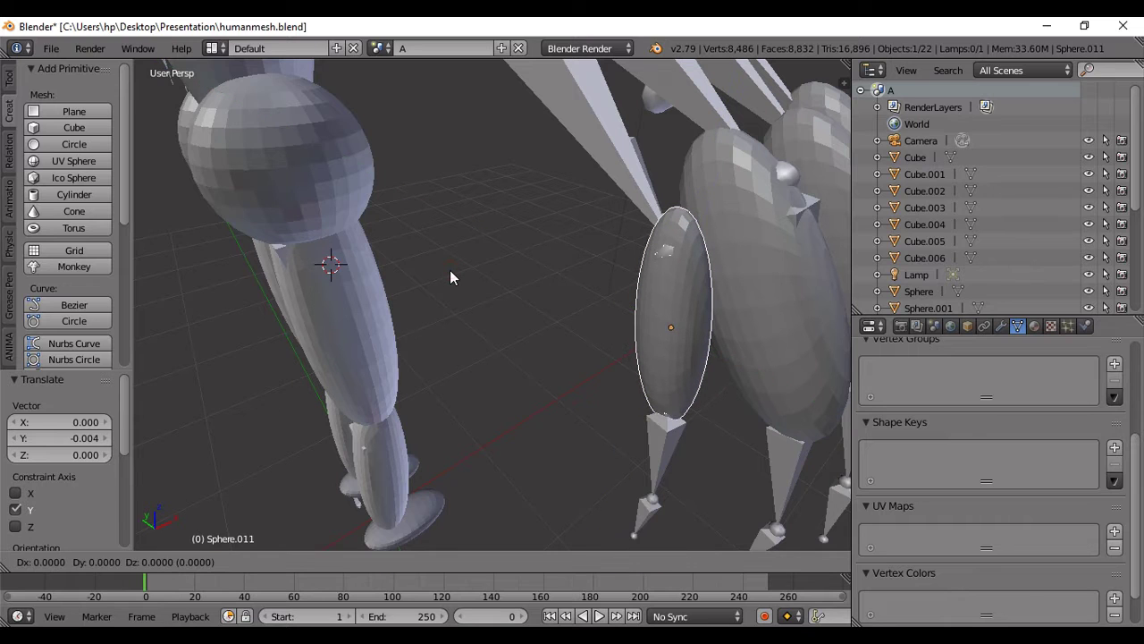
left_click(450, 274)
key("s")
left_click(440, 281)
mouse_move(439, 280)
middle_mouse_down()
mouse_move(456, 305)
mouse_move(427, 293)
mouse_move(402, 336)
middle_mouse_up()
- Add a new cube and move it up and along Y toward the hand
key("shift+a")
scroll(461, 120, "up", 4)
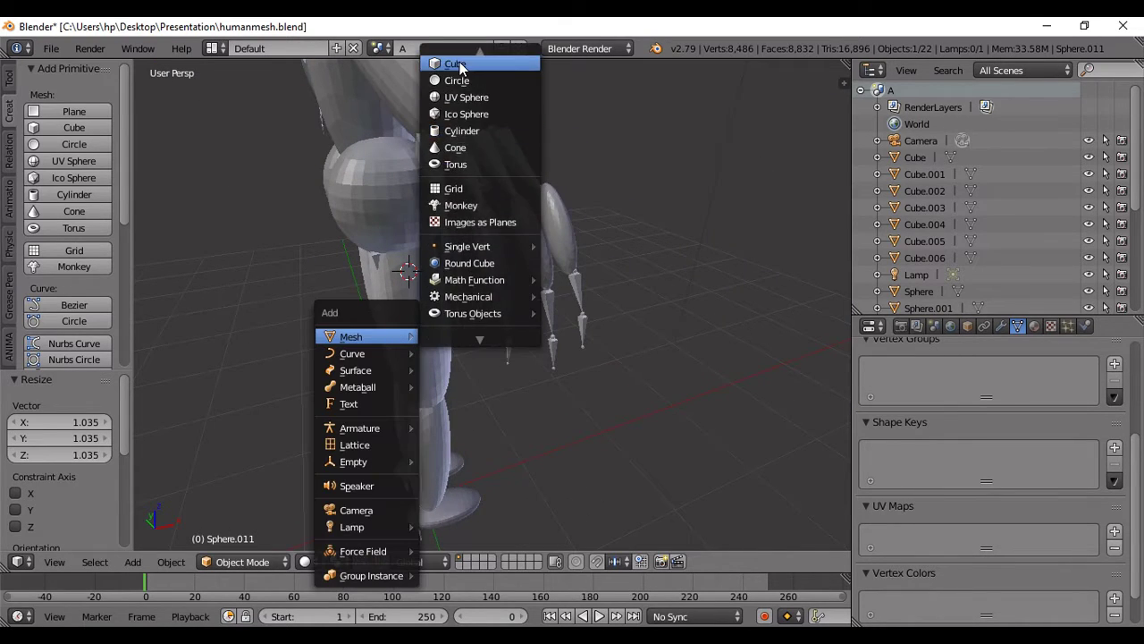
left_click(451, 64)
key("g")
key("z")
left_click(347, 220)
middle_click_drag(347, 220, 345, 123)
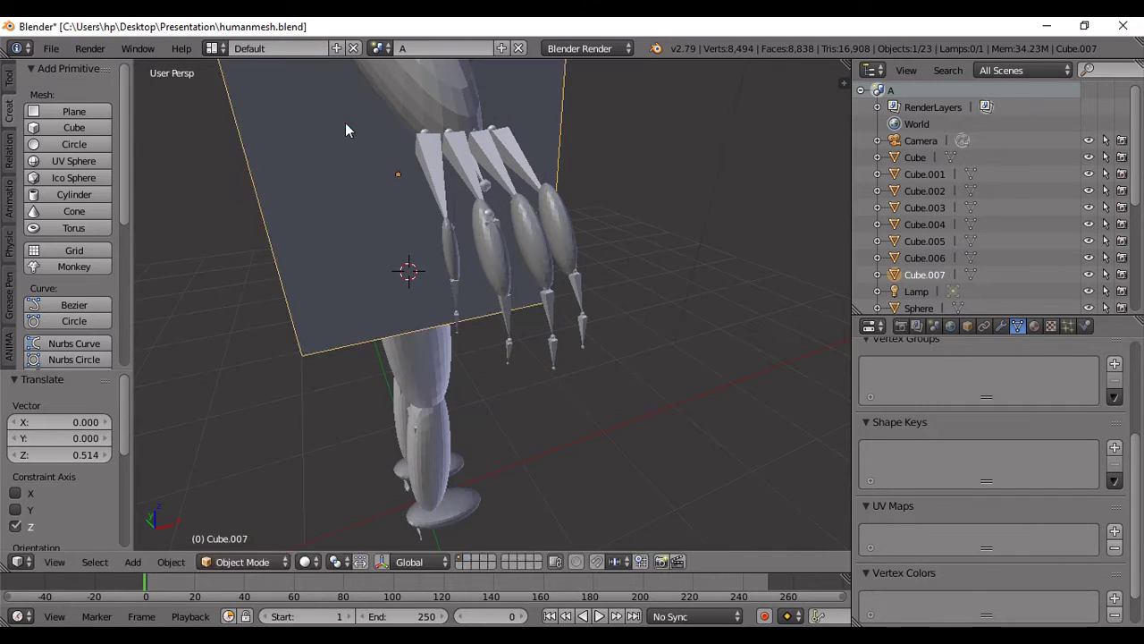
key("g")
key("y")
left_click(472, 237)
- Shrink the cube and position it just above the fingers
scroll(370, 261, "down", 5)
key("s")
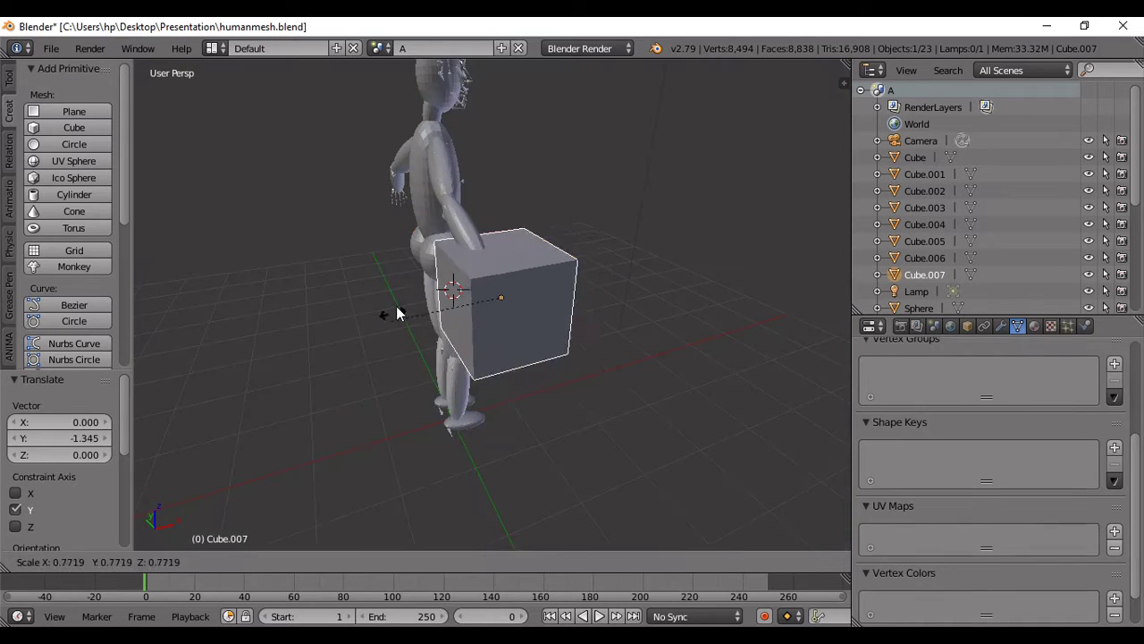
left_click(396, 305)
scroll(425, 393, "up", 2)
key("s")
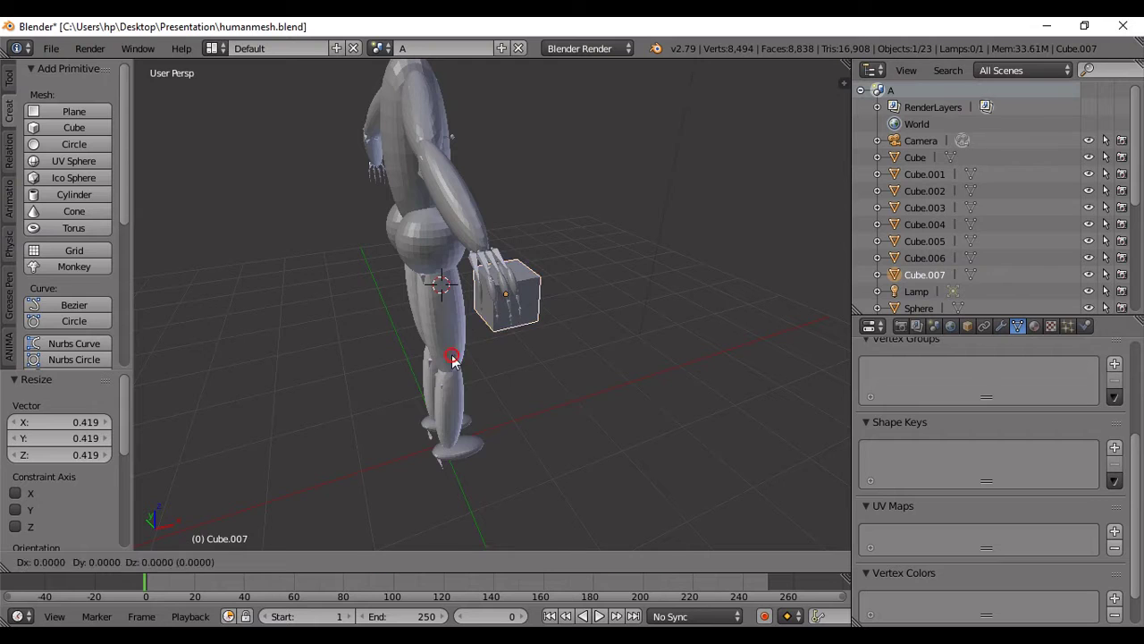
left_click(455, 358)
key("g")
key("z")
left_click(455, 319)
key("g")
key("x")
key("y")
left_click(440, 338)
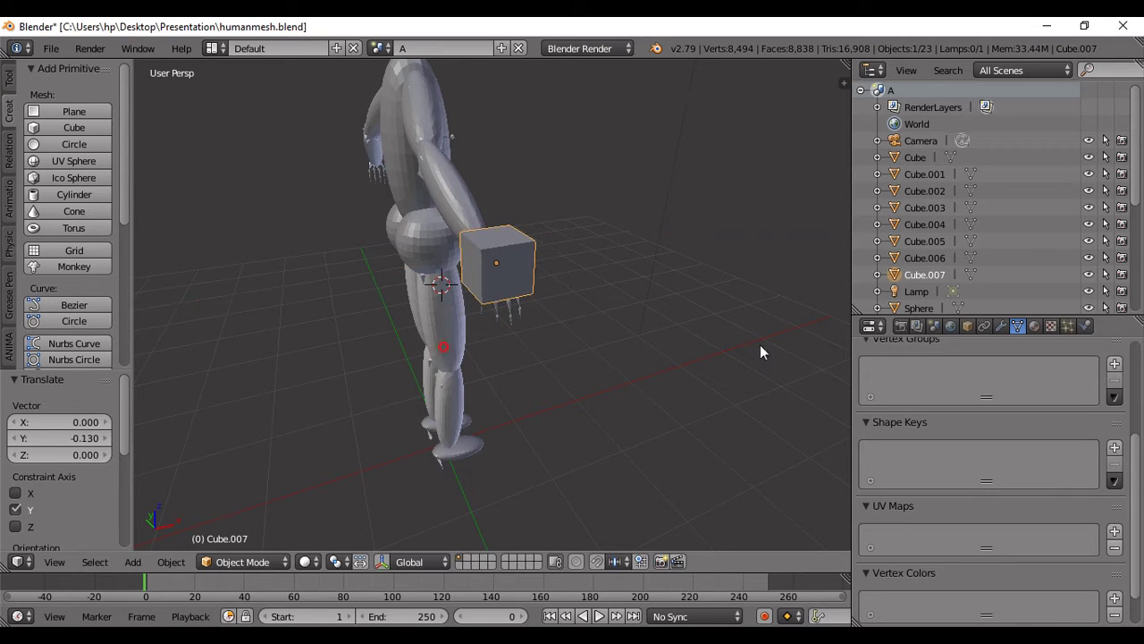
- Add a Subdivision Surface modifier and flatten, lengthen and narrow the block into a palm
left_click(1001, 325)
left_click(894, 383)
left_click(824, 326)
middle_click_drag(537, 357, 391, 350)
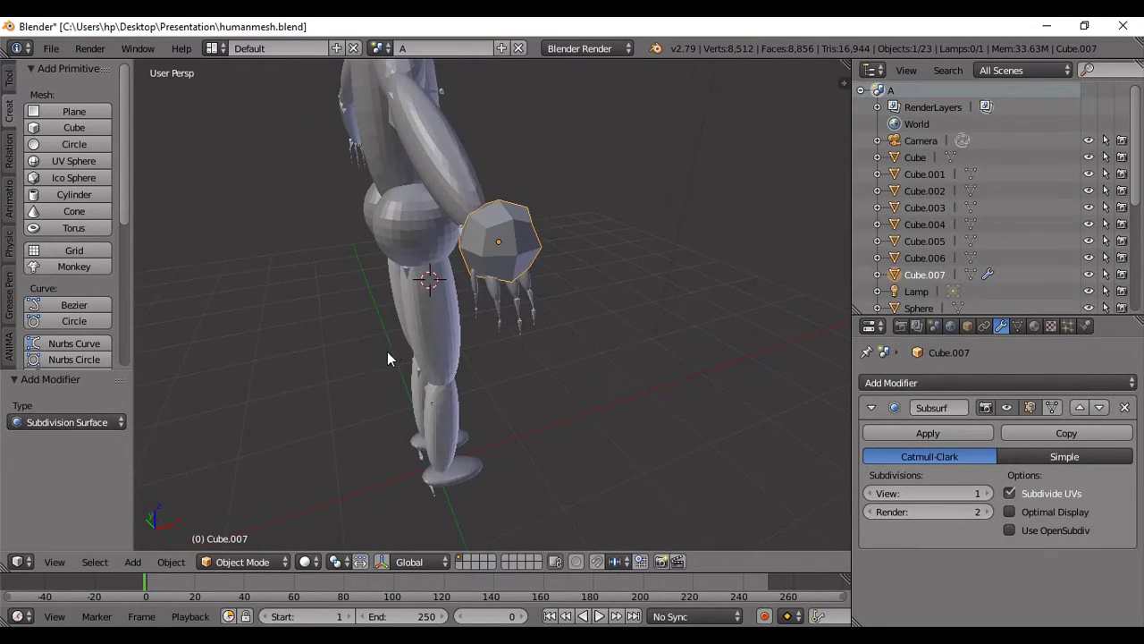
key("s")
key("z")
left_click(525, 358)
key("s")
key("y")
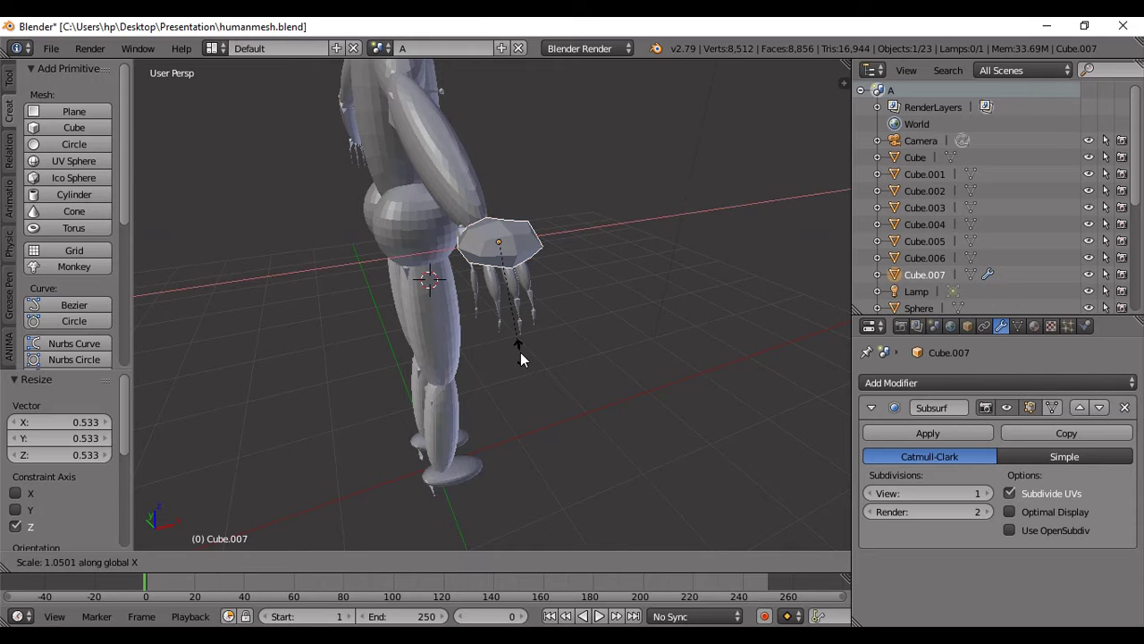
left_click(569, 358)
key("s")
key("x")
left_click(469, 344)
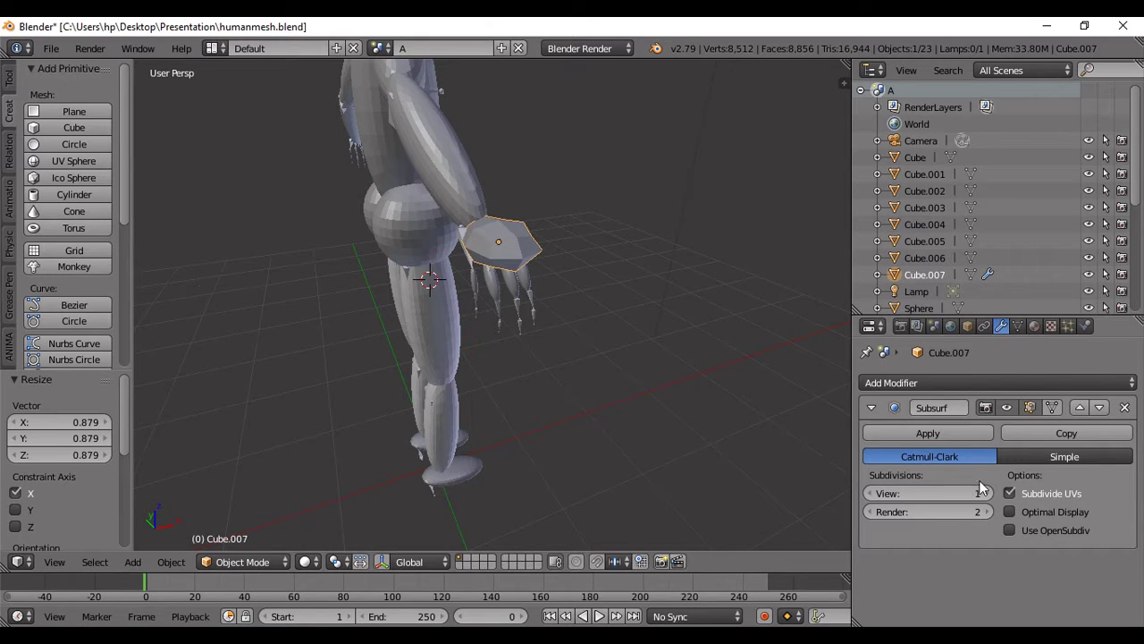
- Set subdivision levels to View 2 and Render 3, apply the modifier, and lower the palm slightly
left_click(986, 492)
left_click(986, 511)
left_click(936, 433)
middle_click_drag(626, 384, 565, 371)
key("g")
key("x")
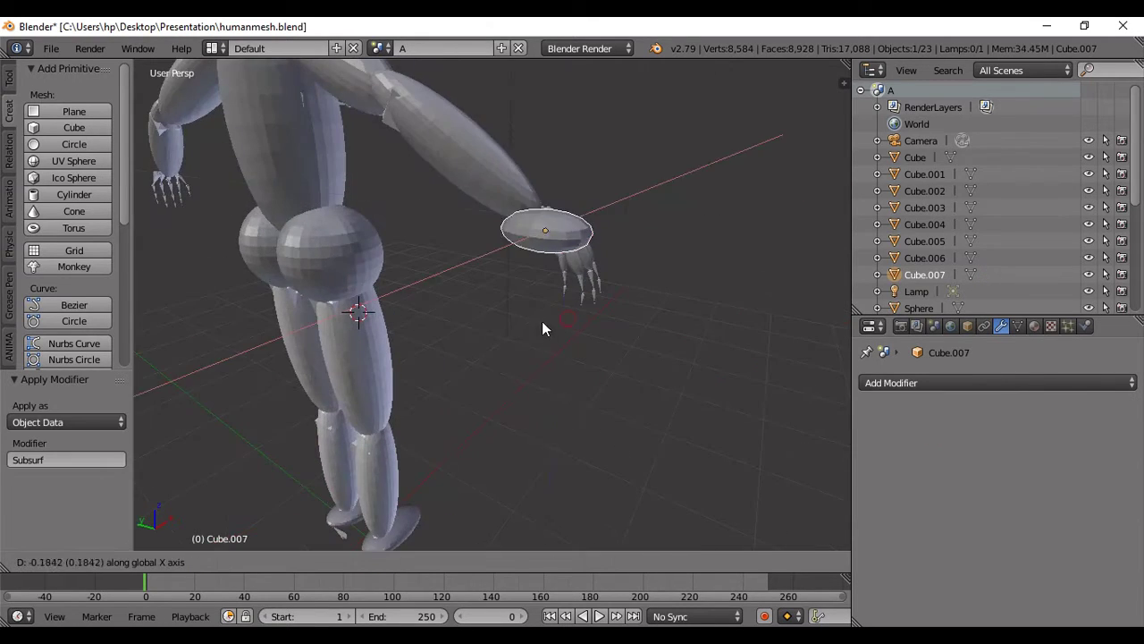
right_click(542, 321)
scroll(502, 279, "up", 3)
middle_click_drag(501, 272, 402, 423)
key("g")
key("z")
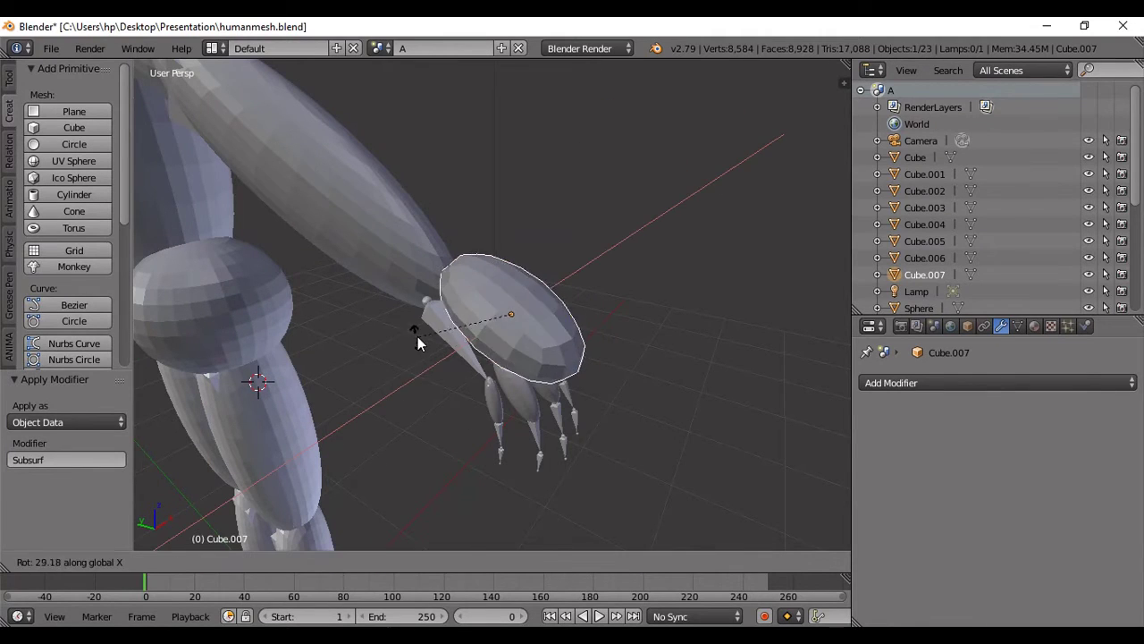
left_click(416, 335)
- Shrink the palm uniformly to 0.8269 and tilt it about the X axis
key("g")
key("y")
key("s")
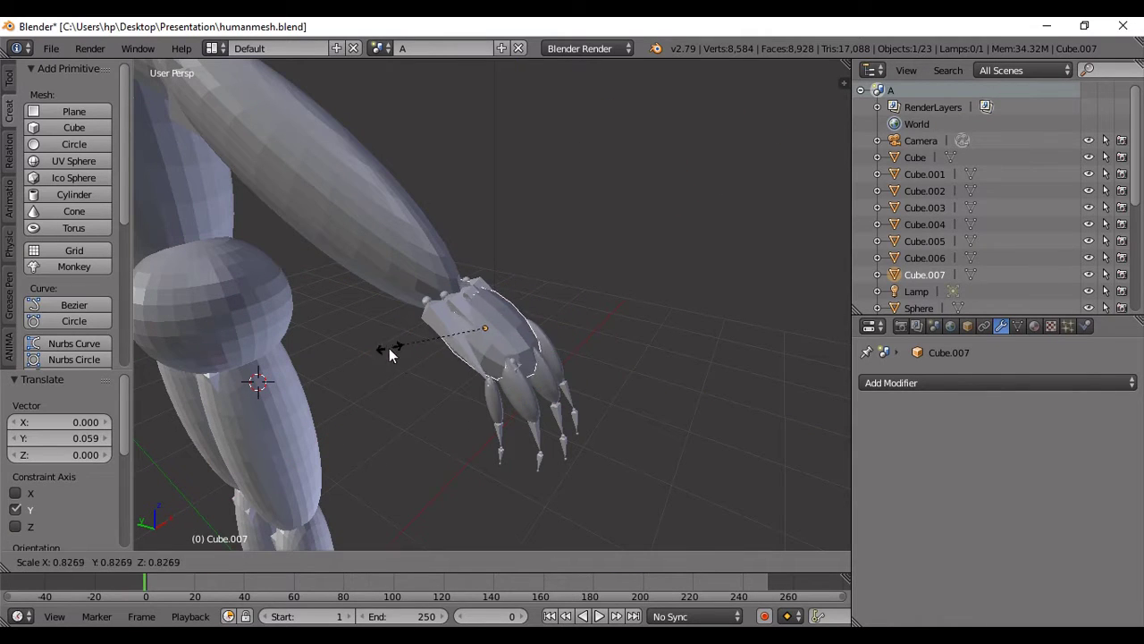
left_click(388, 352)
key("r")
key("x")
left_click(387, 341)
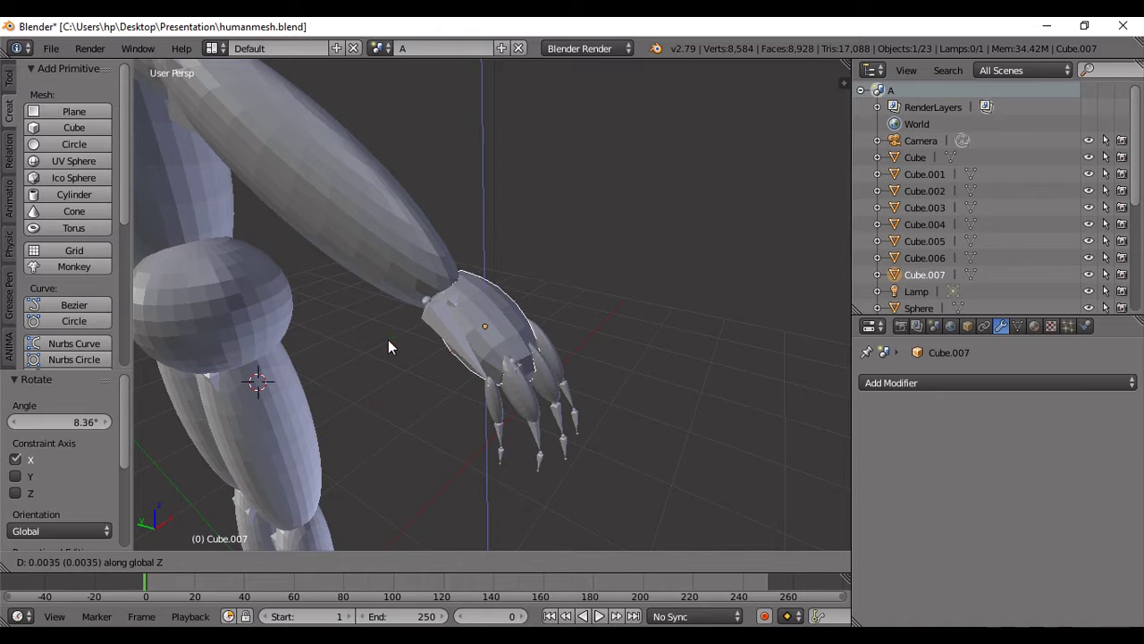
- Nudge the palm upward and shift it sideways along X
key("g")
key("z")
left_click(394, 341)
key("g")
key("y")
key("x")
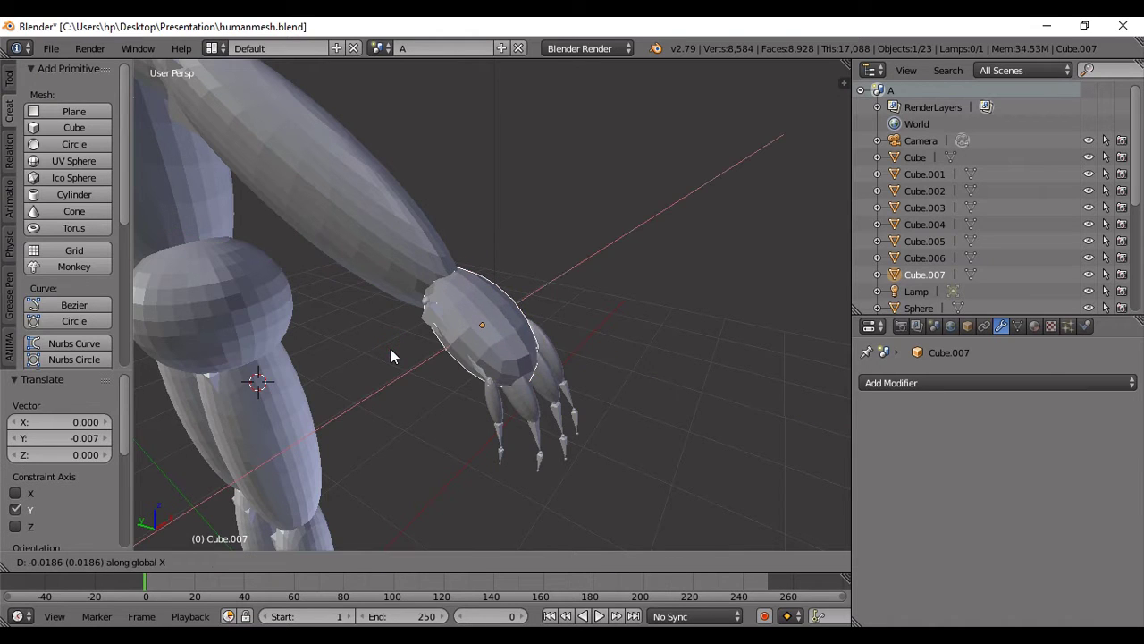
left_click(391, 349)
- Tilt the palm slightly on X and Y, then turn it 4 degrees about Z
mouse_move(391, 348)
middle_mouse_down()
mouse_move(305, 401)
mouse_move(342, 392)
middle_mouse_up()
key("r")
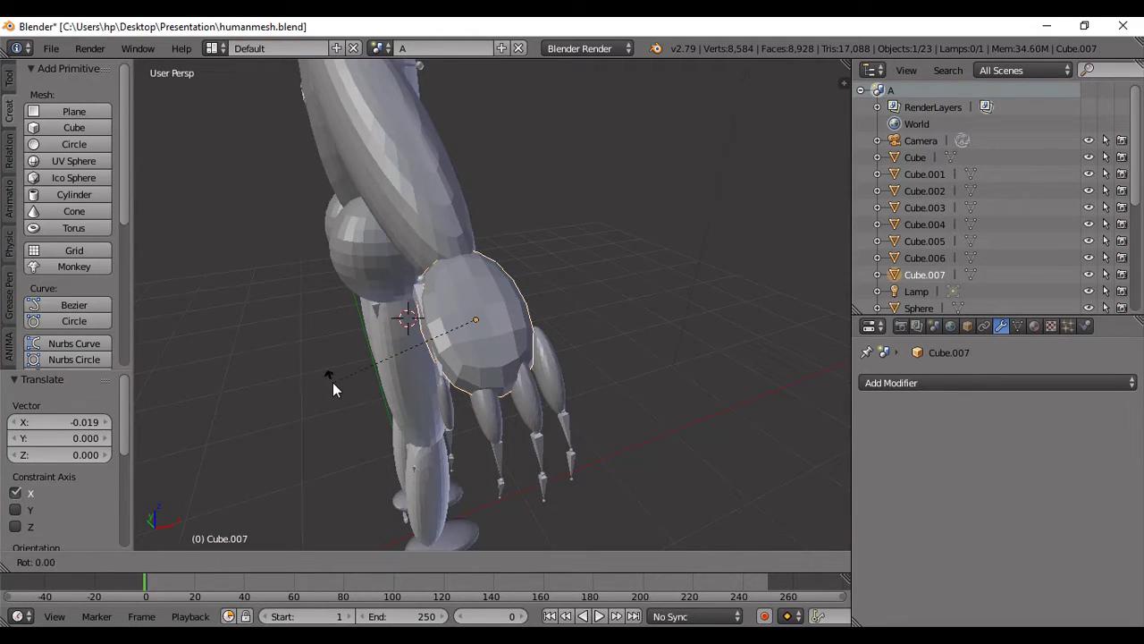
key("x")
left_click(328, 382)
key("u")
key("Escape")
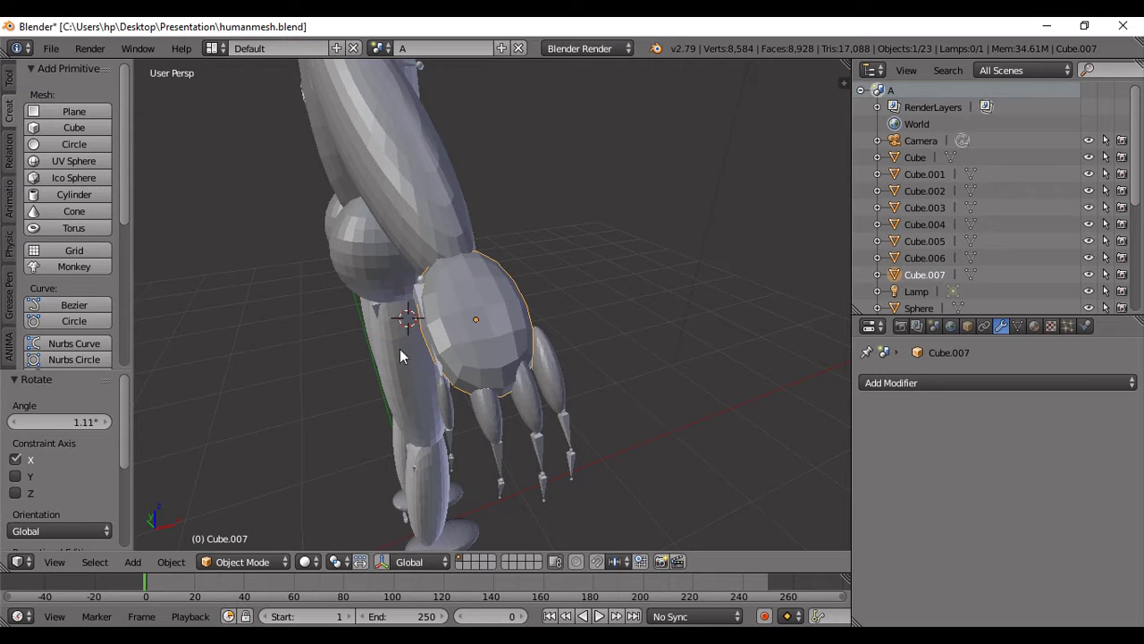
key("r")
key("y")
left_click(365, 371)
middle_click_drag(366, 371, 326, 373)
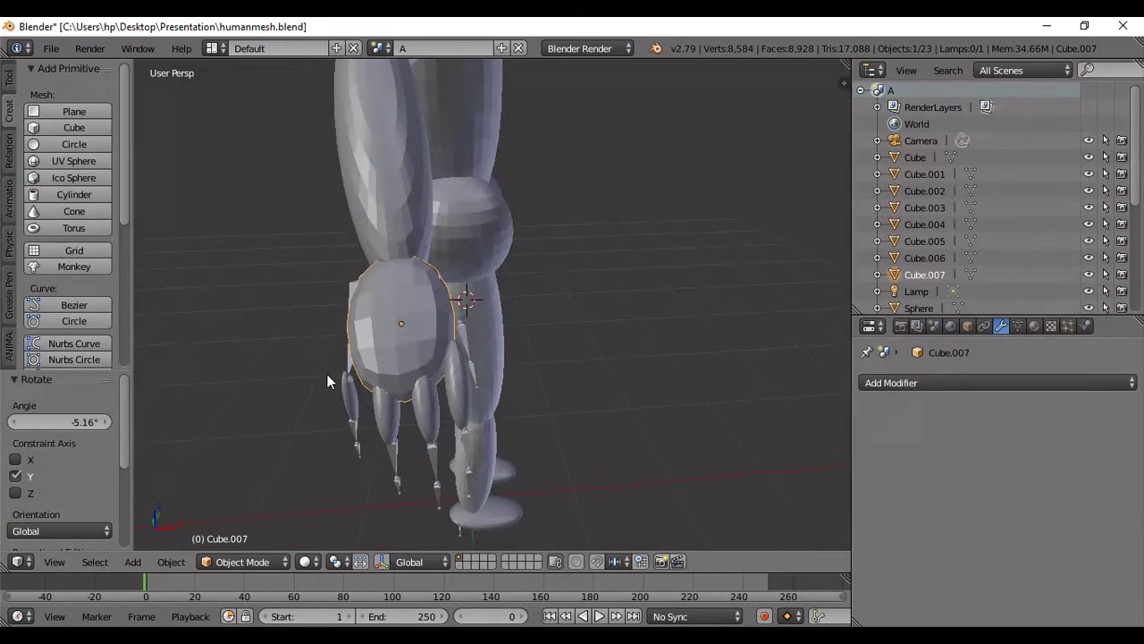
key("r")
key("z")
left_click(333, 377)
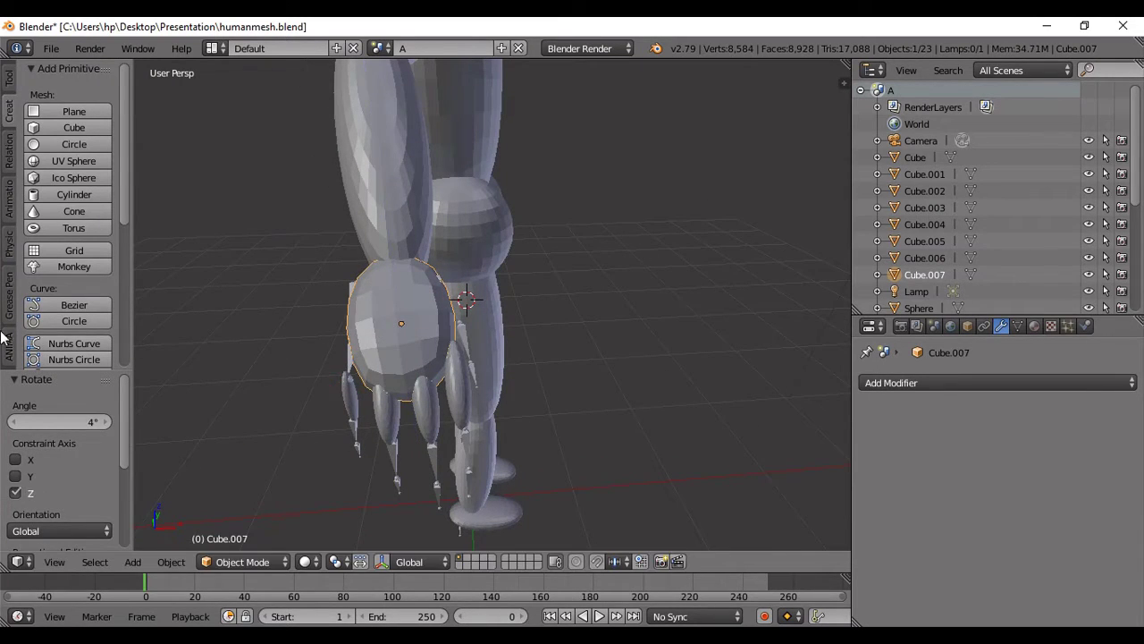
- Enter Sculpt Mode, choose the Grab brush, and enlarge its radius to 113 px
left_click(242, 561)
left_click(259, 503)
left_click(67, 134)
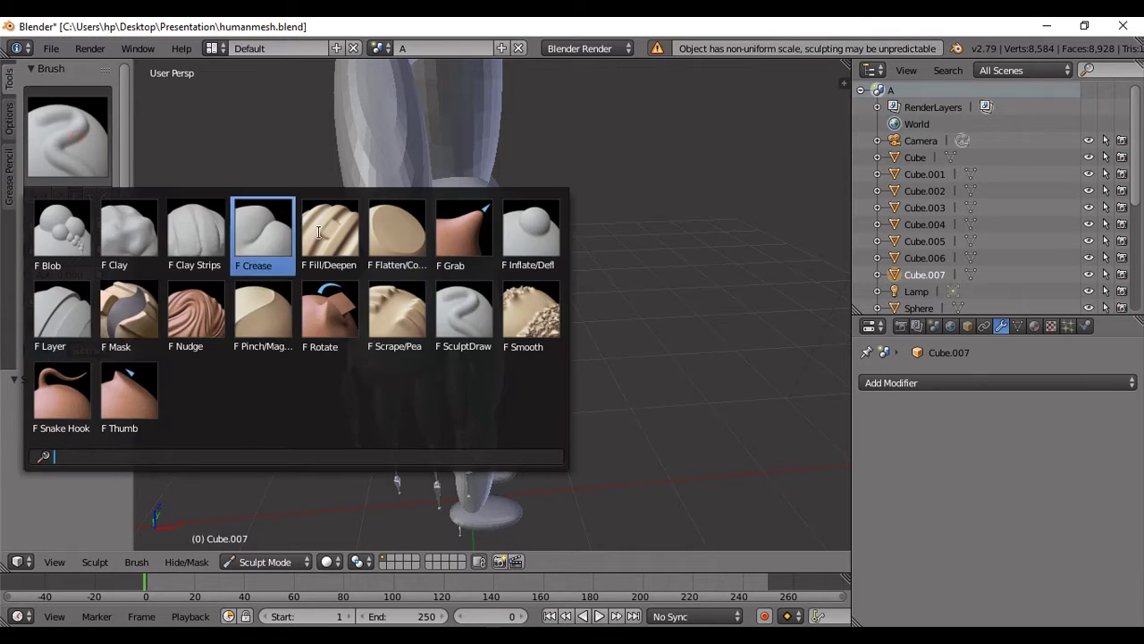
left_click(532, 231)
left_click(67, 138)
left_click(464, 231)
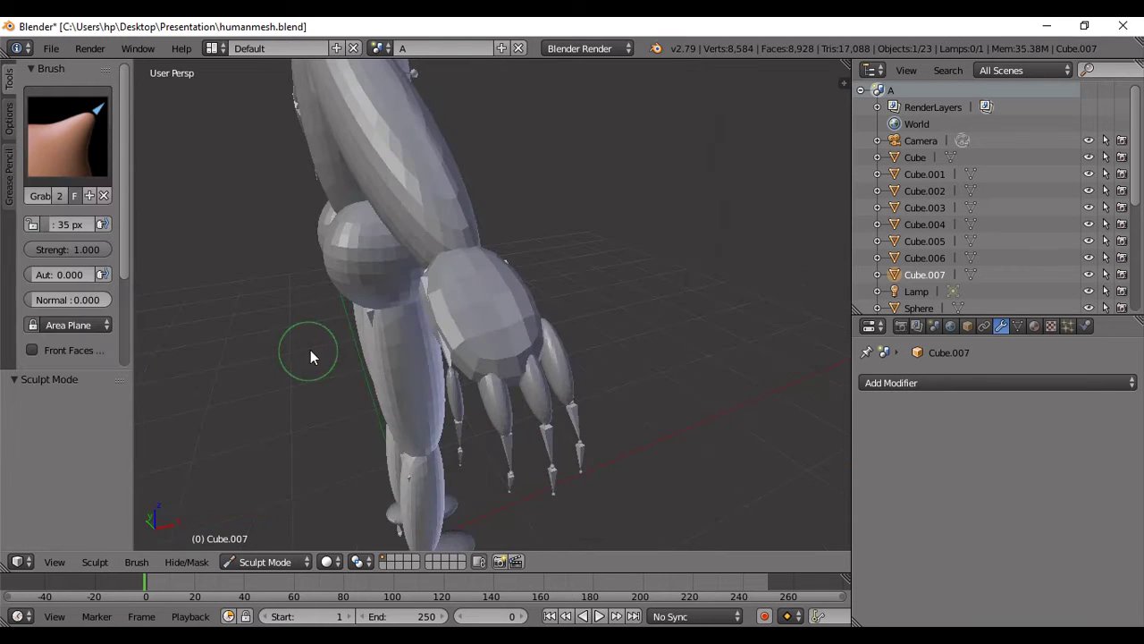
key("f")
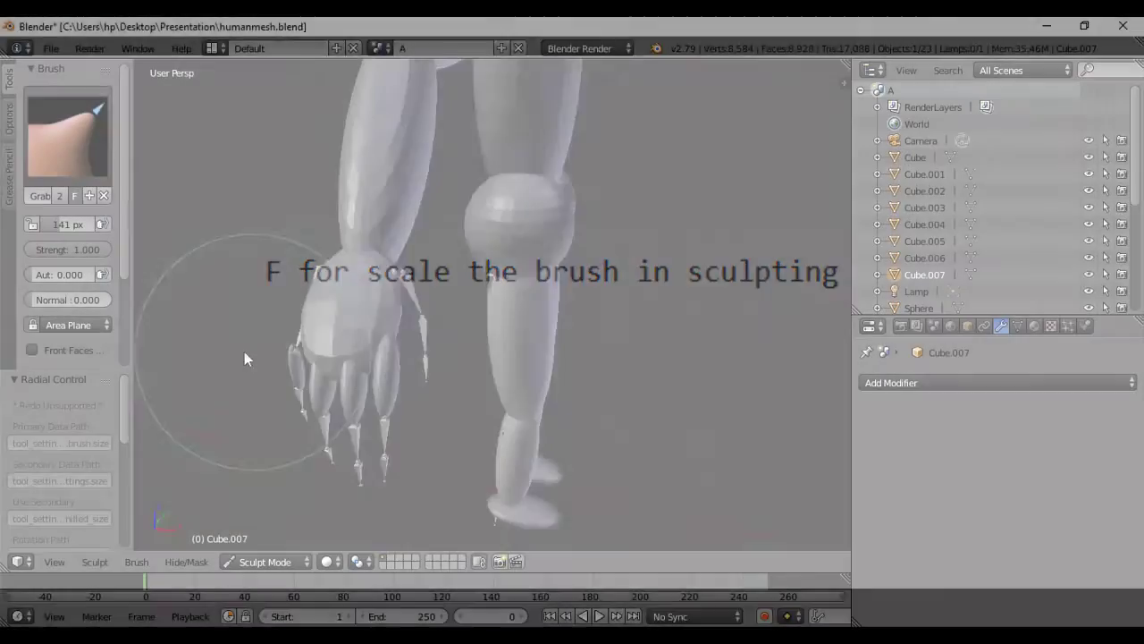
- Grab-sculpt the palm surface into a smoother shape, then return to Object Mode
mouse_move(244, 351)
middle_mouse_down()
mouse_move(208, 270)
mouse_move(251, 70)
mouse_move(422, 310)
mouse_move(484, 331)
mouse_move(472, 329)
middle_mouse_up()
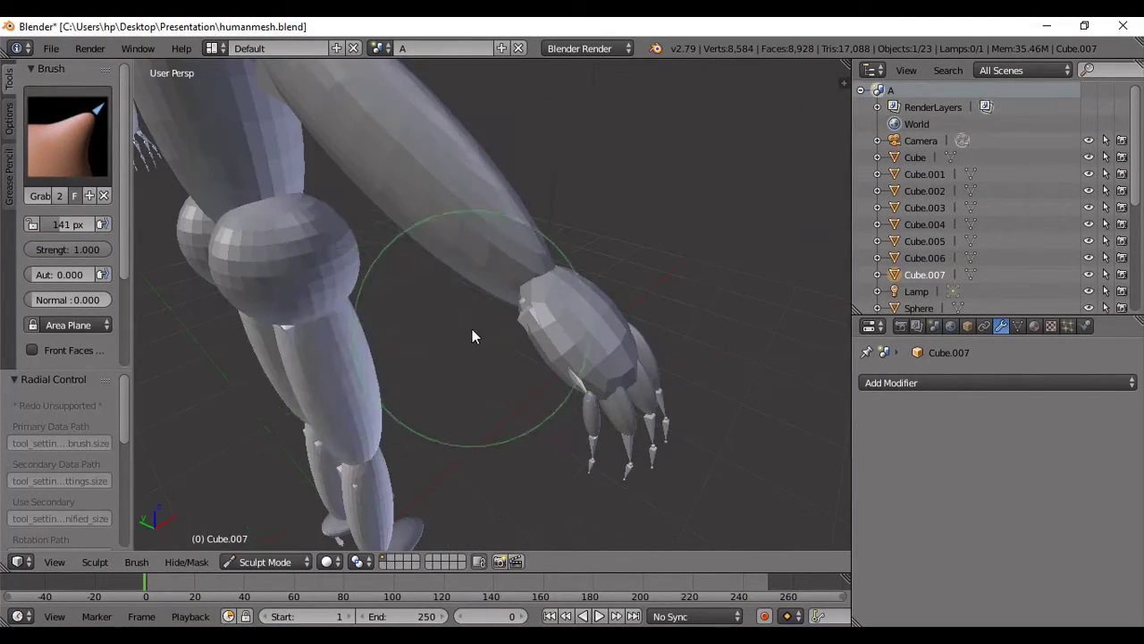
left_click_drag(496, 320, 594, 389)
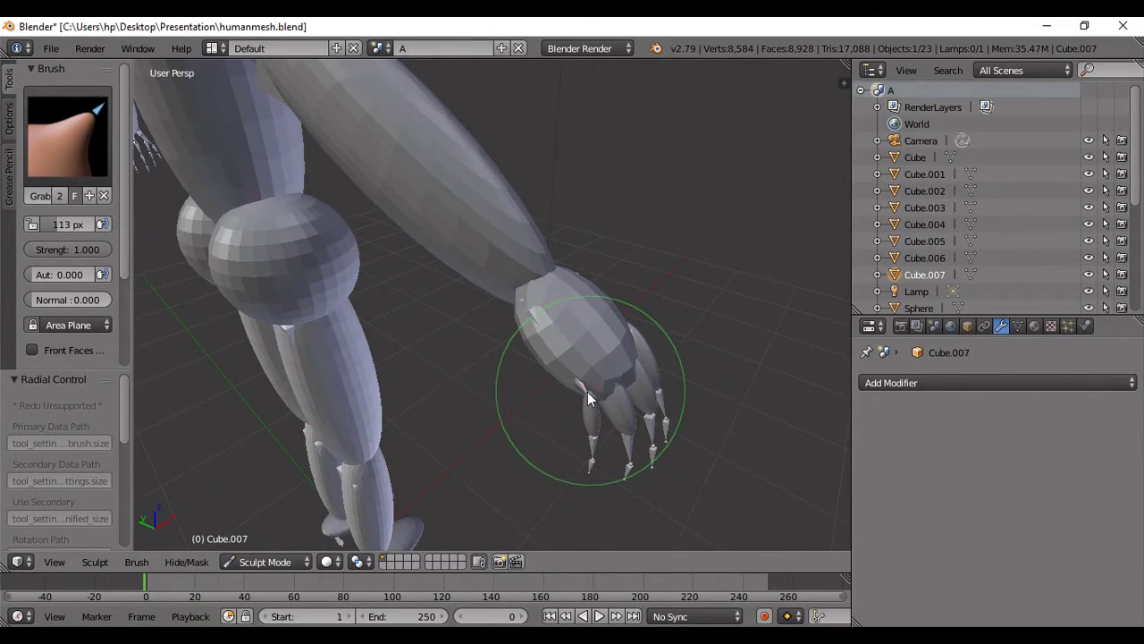
middle_click_drag(588, 398, 573, 396)
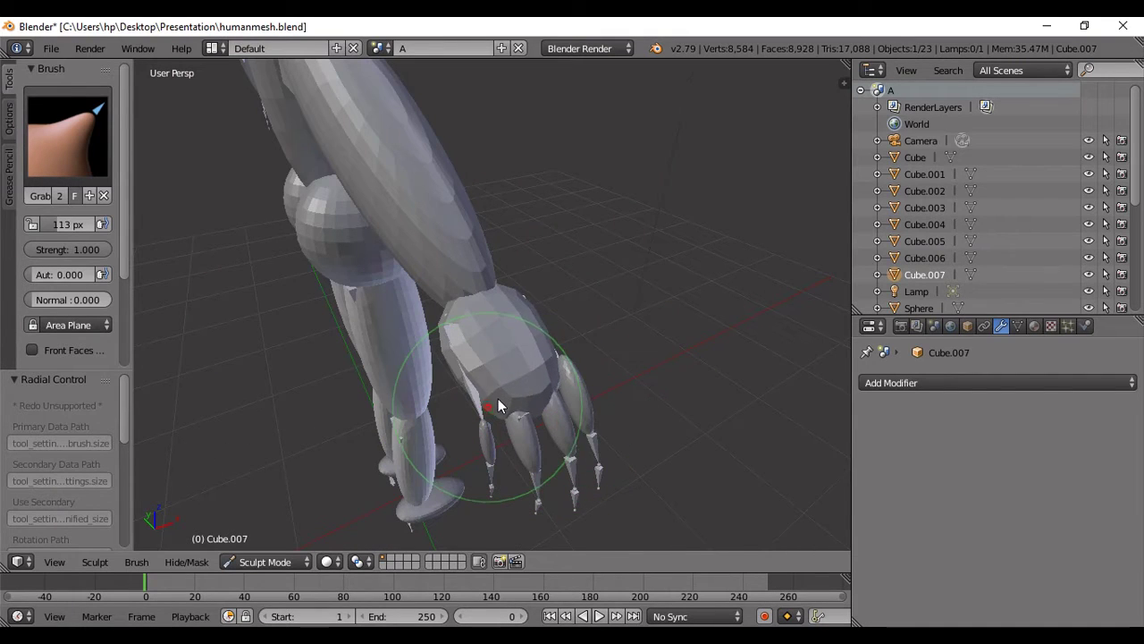
mouse_move(459, 382)
left_mouse_down()
mouse_move(447, 357)
mouse_move(478, 403)
left_mouse_up()
mouse_move(477, 402)
middle_mouse_down()
mouse_move(432, 408)
mouse_move(373, 378)
middle_mouse_up()
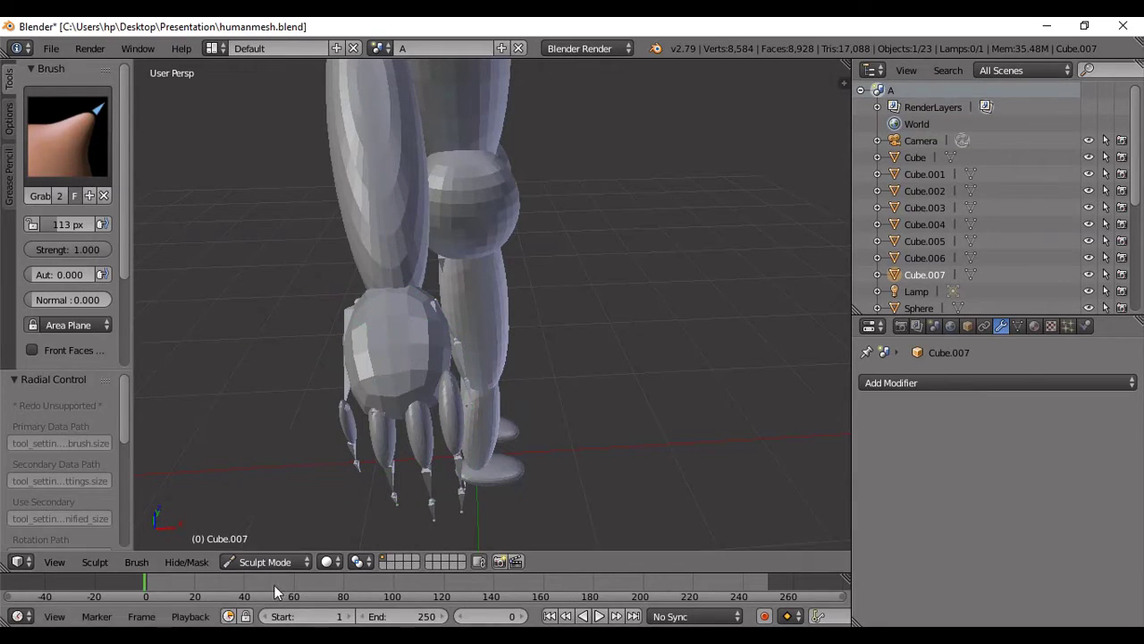
left_click(265, 561)
left_click(243, 541)
mouse_move(242, 542)
middle_mouse_down()
mouse_move(285, 410)
mouse_move(317, 447)
mouse_move(220, 435)
middle_mouse_up()
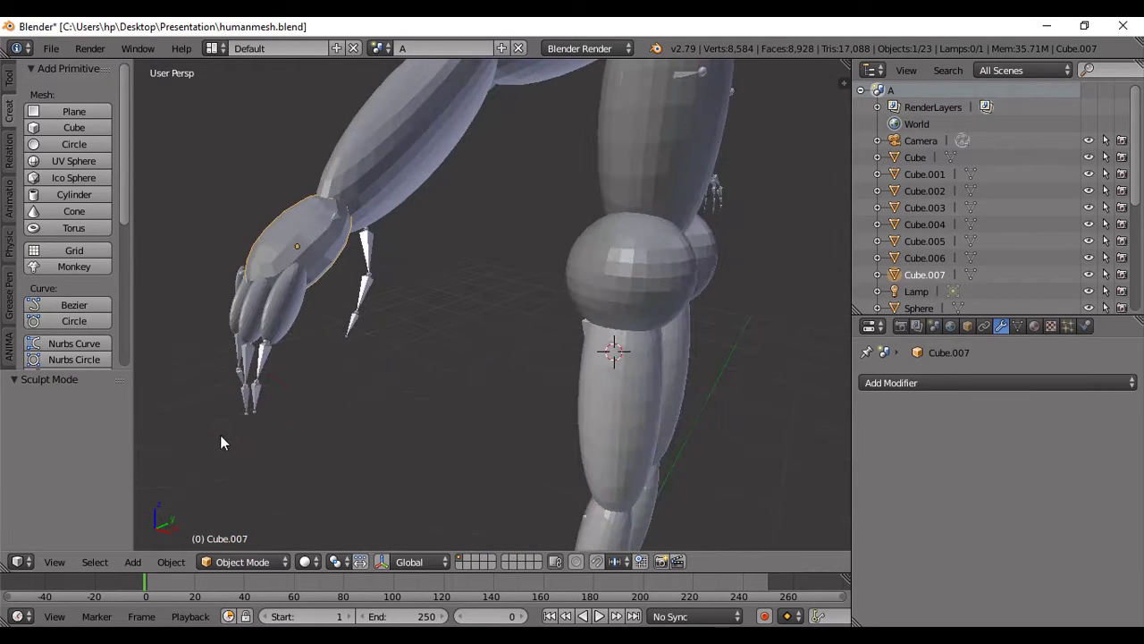
- Duplicate a finger sphere and place the copy beside the hand, tilted on X
right_click(274, 297)
key("shift+d")
key("y")
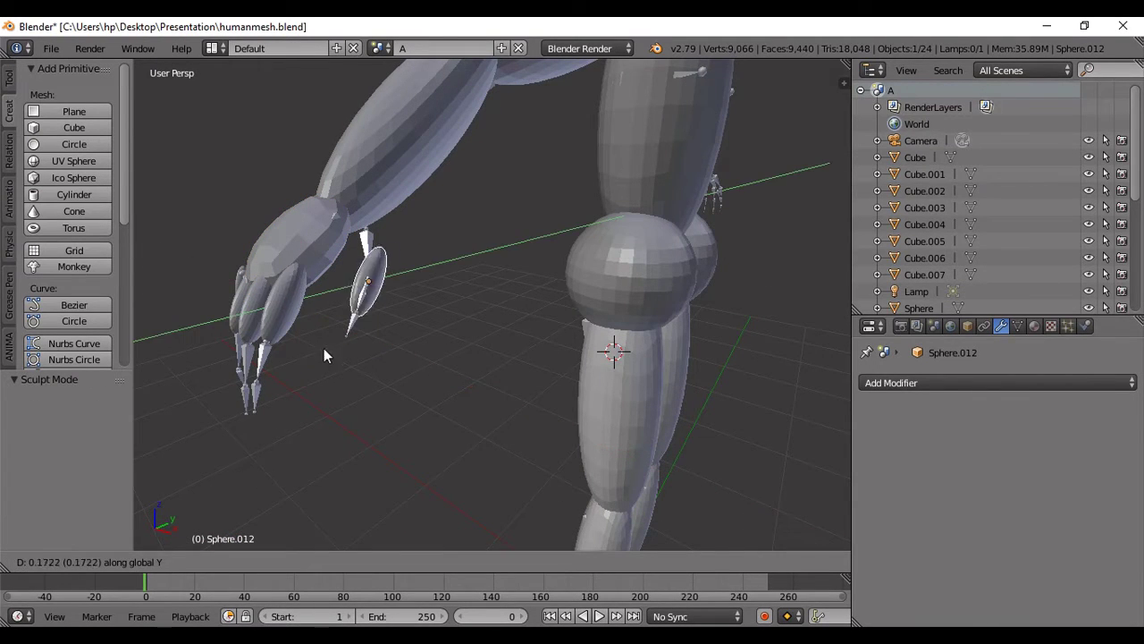
left_click(287, 382)
key("r")
key("x")
left_click(288, 356)
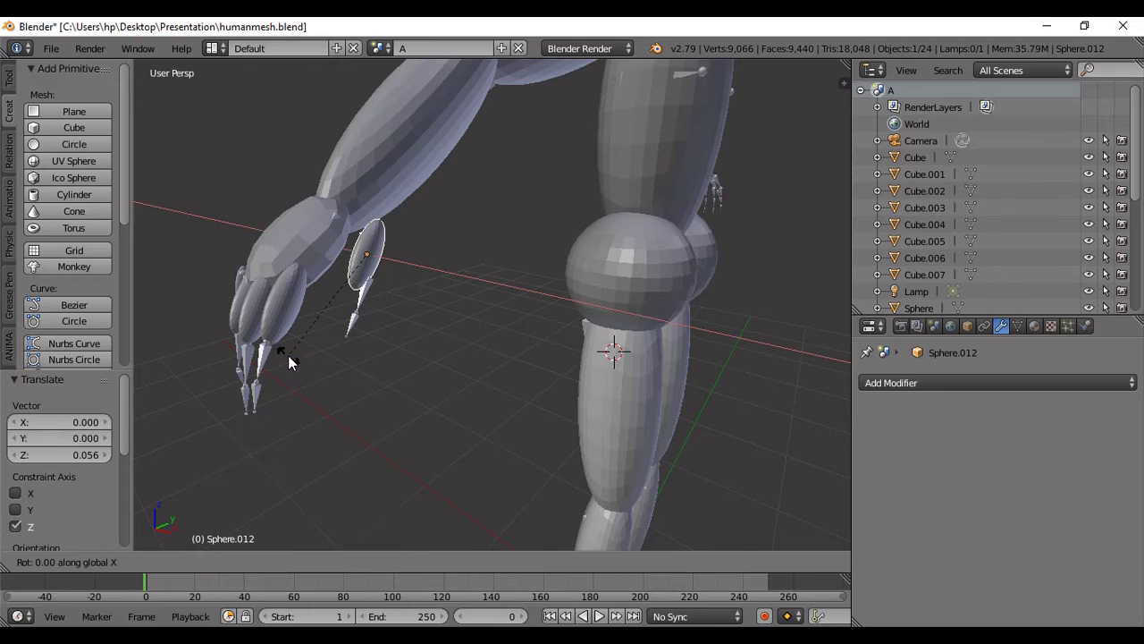
key("g")
left_click(303, 443)
- Tilt the thumb segment about Y and shorten it slightly along Y
key("r")
key("y")
left_click(314, 498)
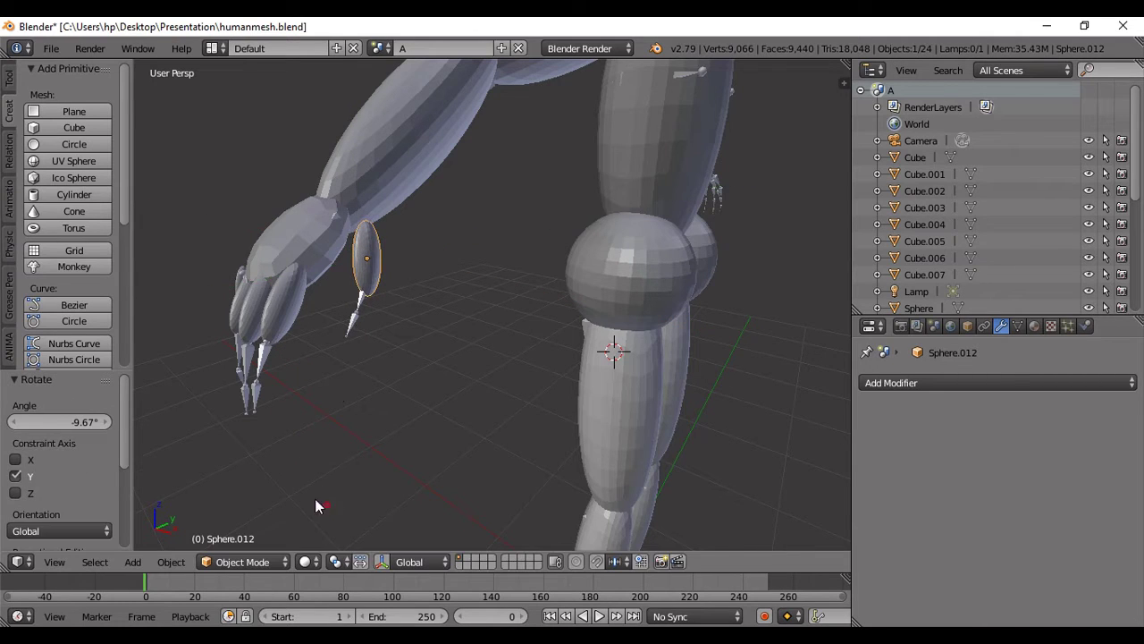
scroll(275, 370, "up", 2)
mouse_move(275, 369)
middle_mouse_down()
mouse_move(313, 360)
mouse_move(328, 179)
mouse_move(256, 146)
mouse_move(269, 294)
middle_mouse_up()
key("s")
key("y")
left_click(327, 354)
scroll(313, 356, "up", 1)
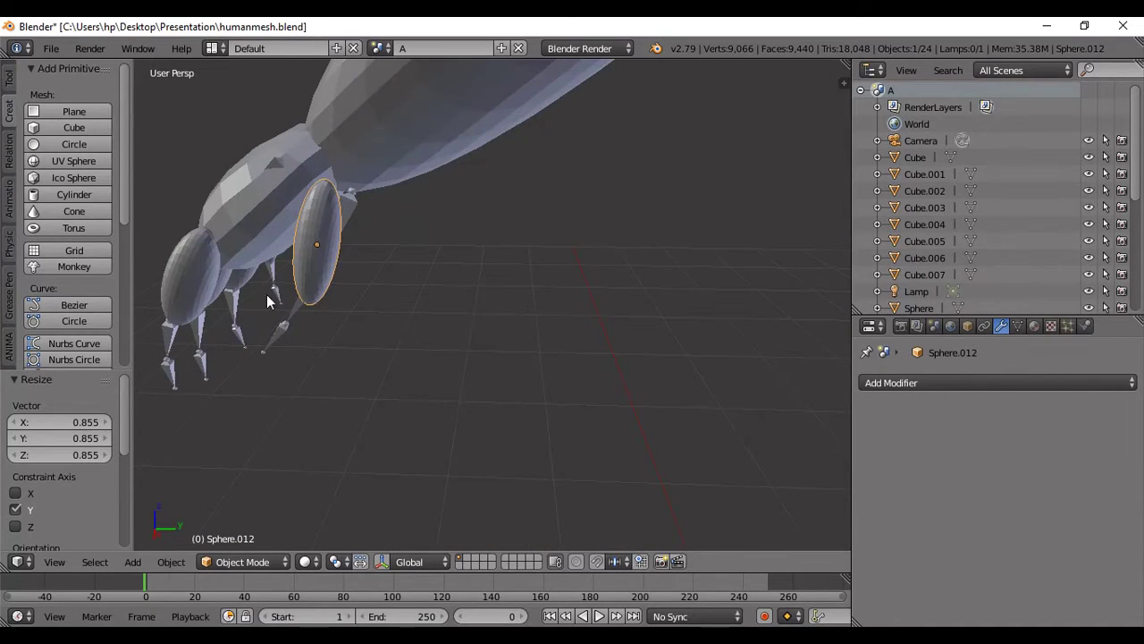
- Rotate the thumb segment on X and Y and move it toward the hand
key("r")
key("x")
left_click(243, 307)
key("r")
key("y")
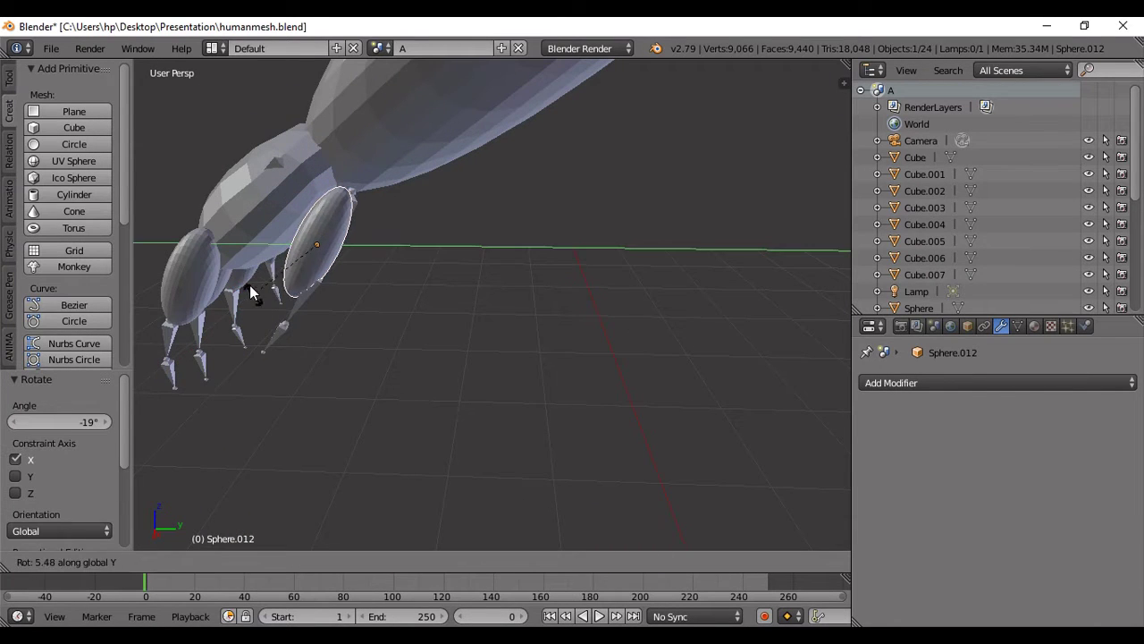
left_click(249, 269)
mouse_move(249, 269)
middle_mouse_down()
mouse_move(787, 223)
mouse_move(642, 330)
middle_mouse_up()
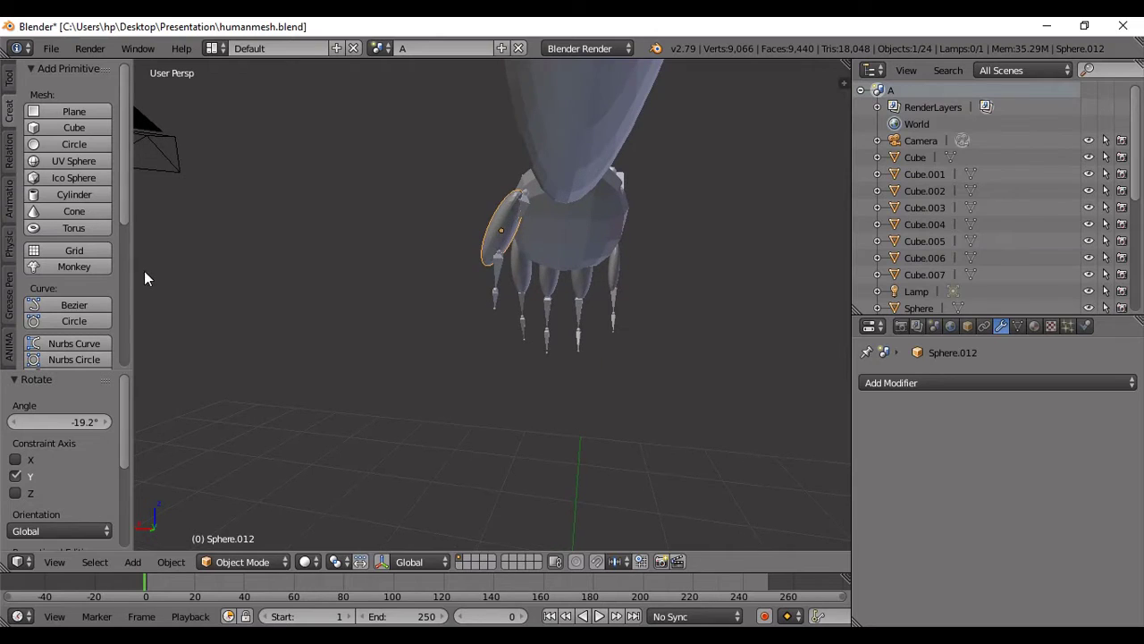
key("g")
left_click(268, 271)
- Refine the segment's placement with a Y move, a small rotation and a nudge
key("g")
key("y")
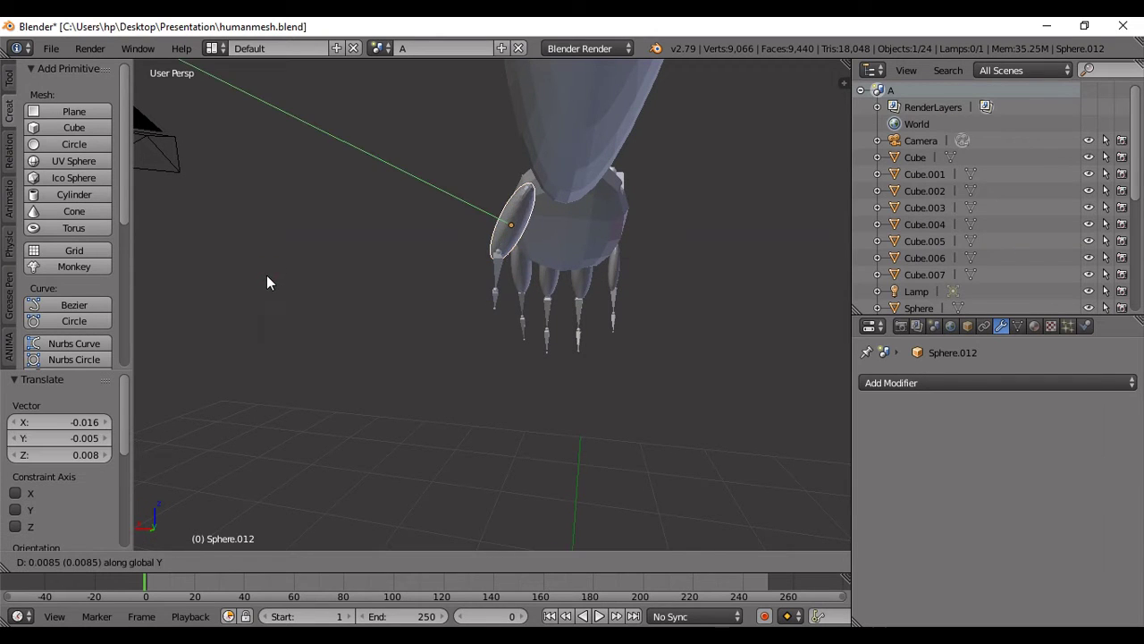
left_click(266, 276)
mouse_move(266, 275)
middle_mouse_down()
mouse_move(319, 295)
mouse_move(287, 341)
middle_mouse_up()
key("r")
left_click(294, 362)
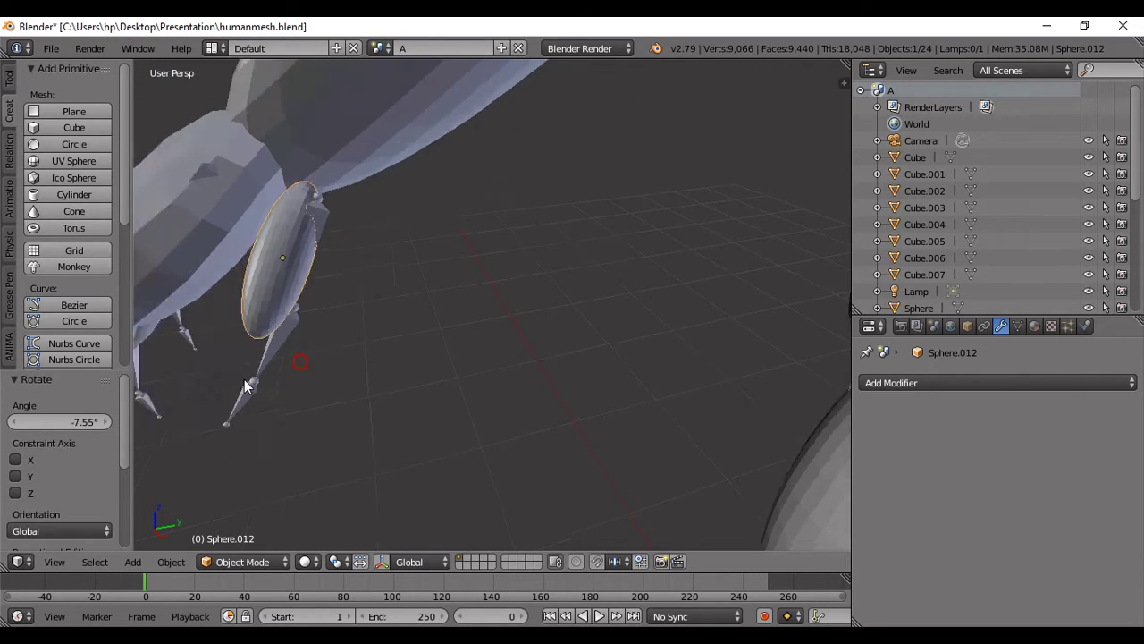
middle_click_drag(244, 379, 303, 390)
key("g")
left_click(312, 386)
- Widen the segment slightly on X, shift it along Y, and duplicate it as Sphere.013
key("s")
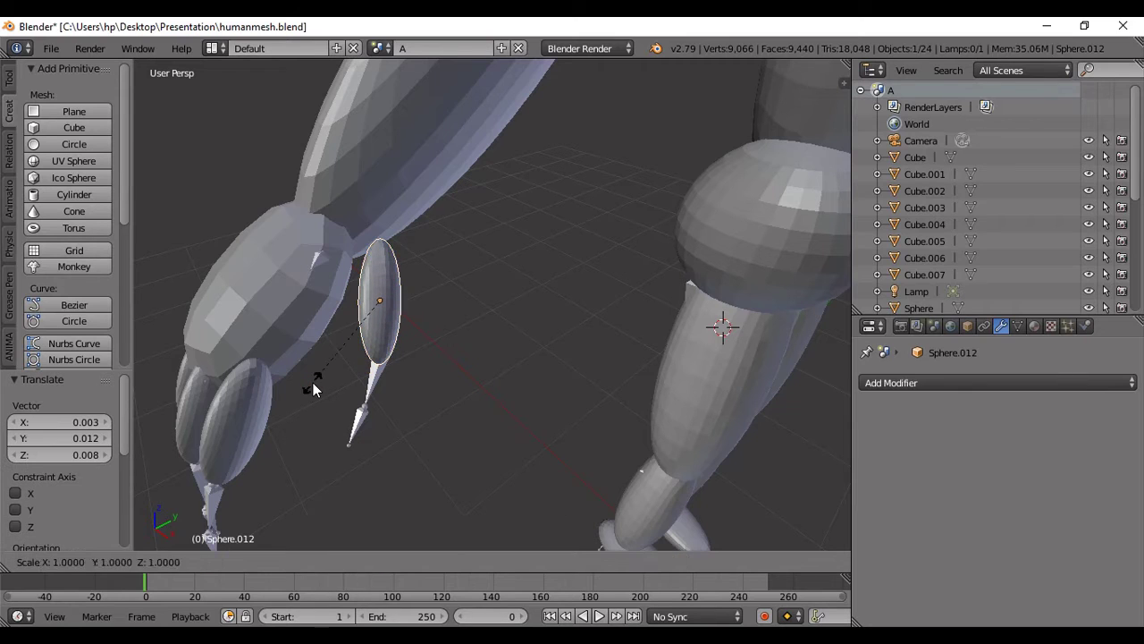
key("z")
key("x")
left_click(314, 385)
middle_click_drag(314, 384, 306, 398)
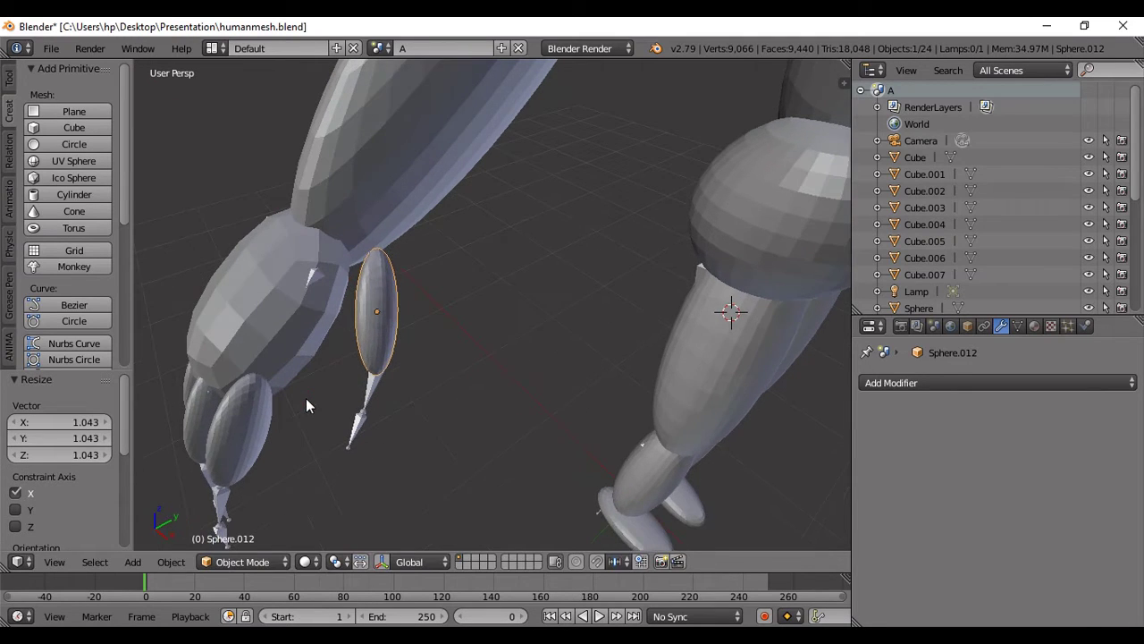
key("g")
key("x")
right_click(314, 384)
key("g")
key("y")
left_click(324, 381)
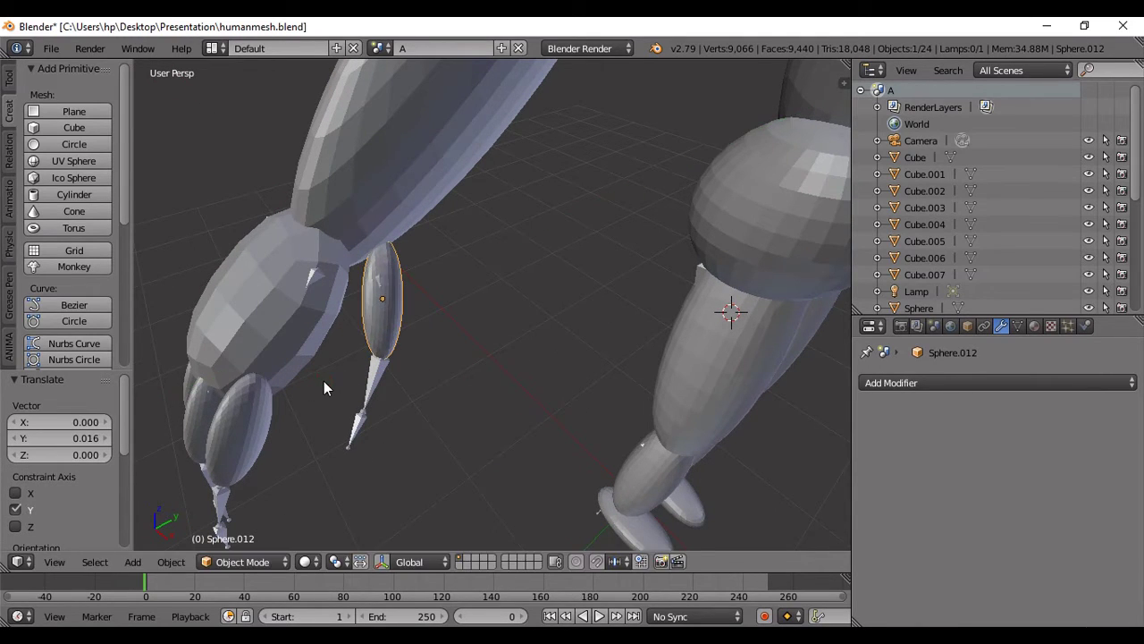
key("shift+d")
- Move the copied thumb segment along Y and Z until it lines up with the thumb chain
key("y")
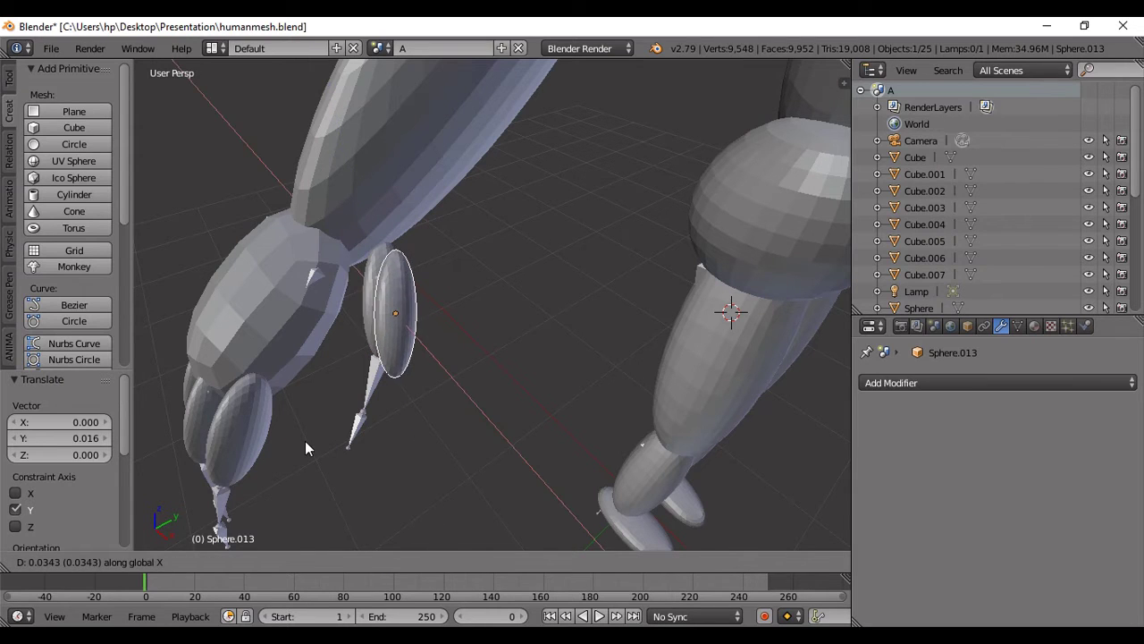
left_click(306, 480)
key("g")
key("z")
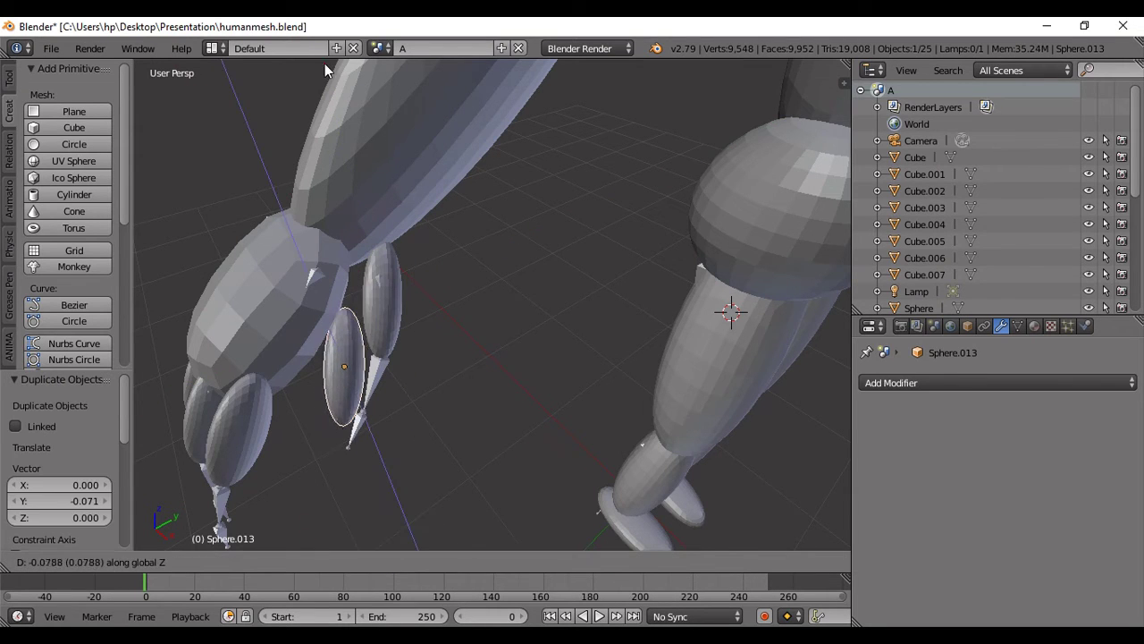
left_click(324, 64)
key("g")
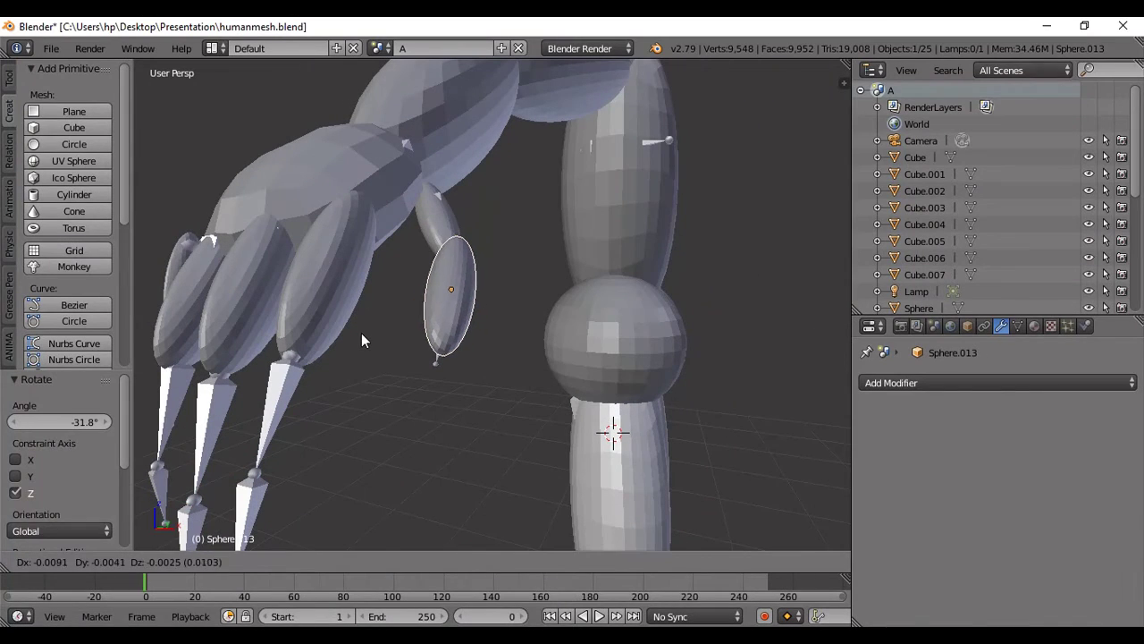
left_click(362, 333)
key("g")
key("z")
left_click(363, 349)
middle_click_drag(363, 349, 367, 367)
key("g")
key("y")
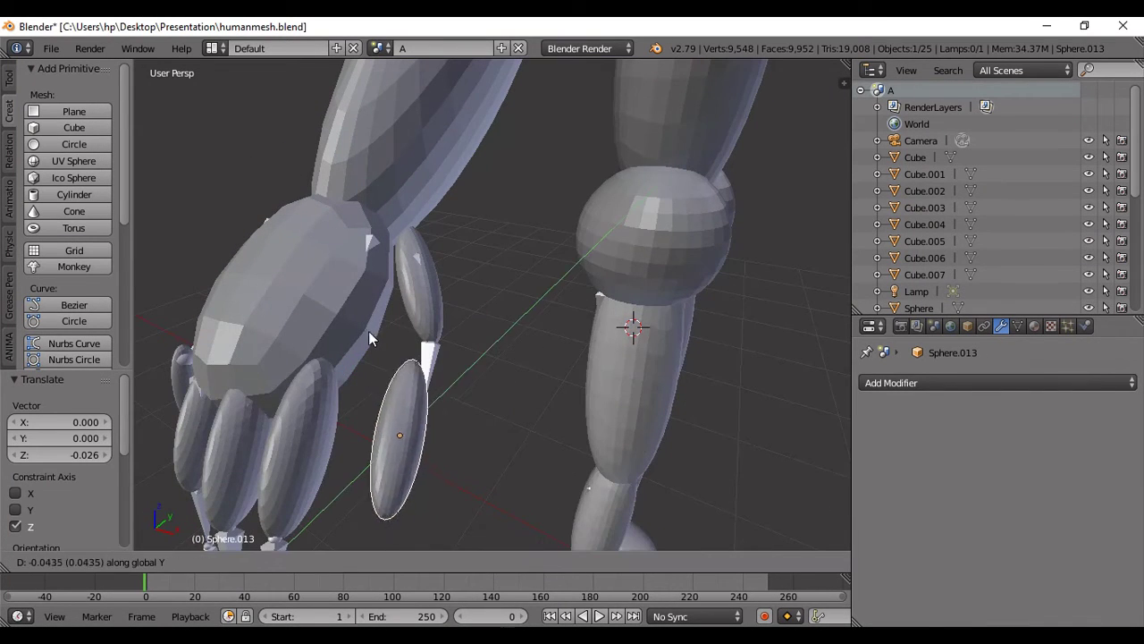
key("z")
left_click(362, 317)
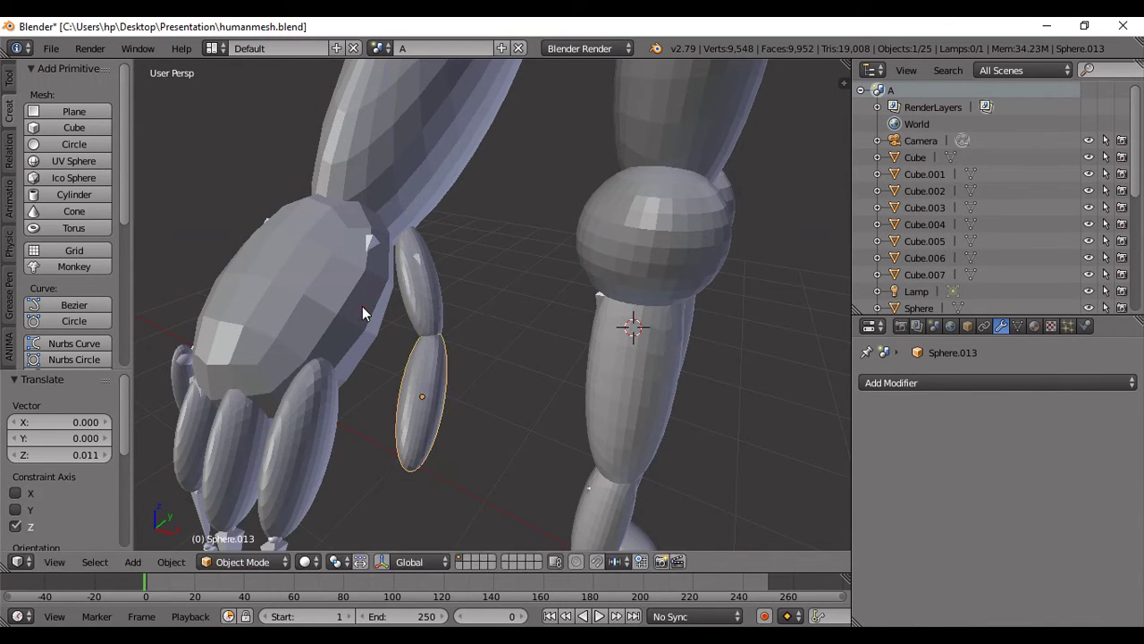
- Stretch the segment longer along Y, reposition it, and tilt it slightly about X
key("s")
key("Escape")
key("s")
key("y")
left_click(379, 460)
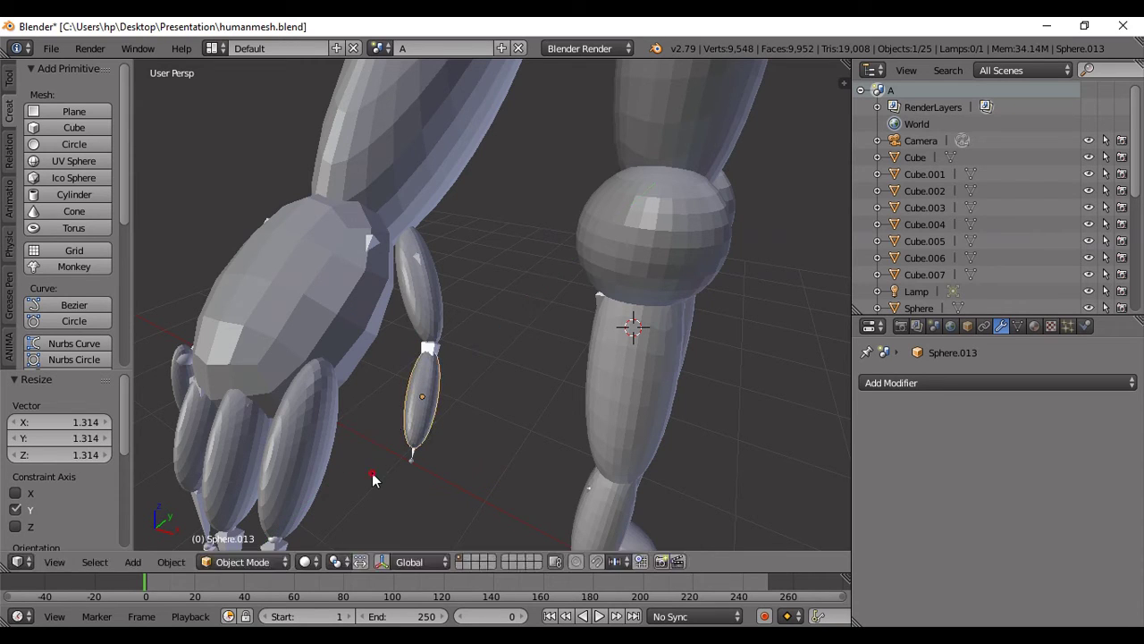
key("g")
left_click(373, 451)
key("g")
key("z")
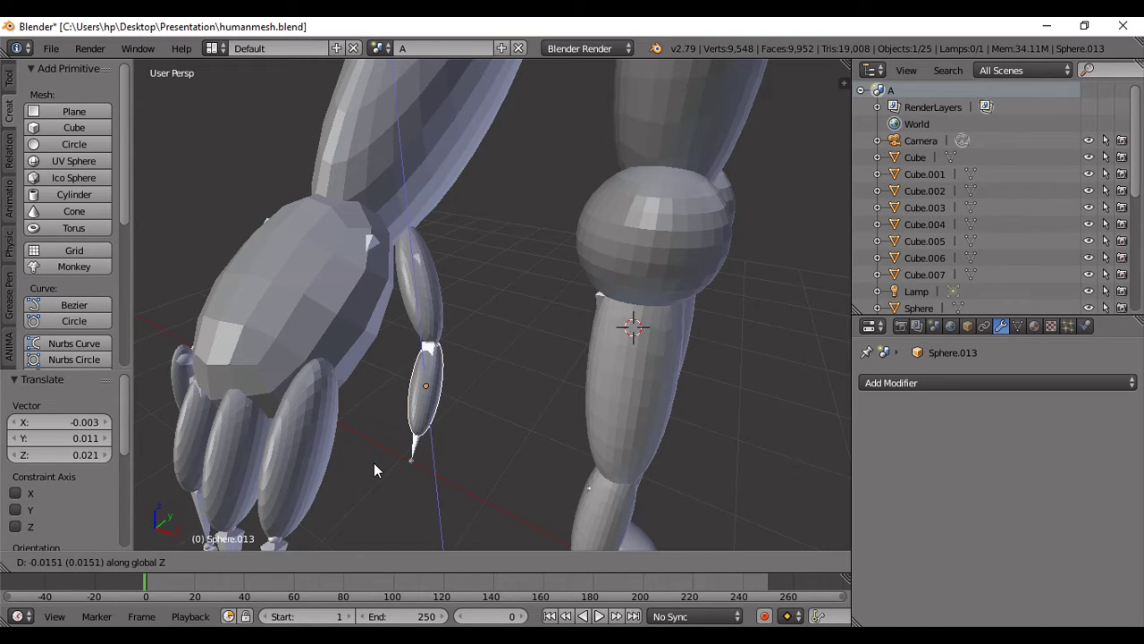
key("r")
key("x")
left_click(376, 466)
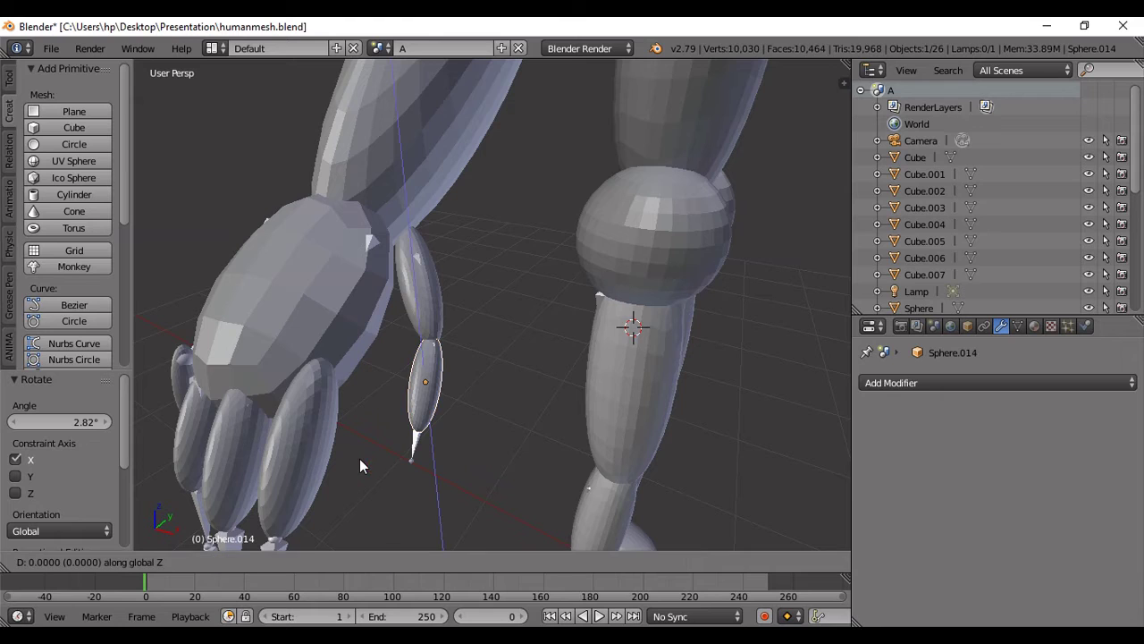
- Duplicate the segment as the thumb tip, lower and shrink it, then enlarge it to 1.155
key("shift+d")
key("z")
left_click(349, 493)
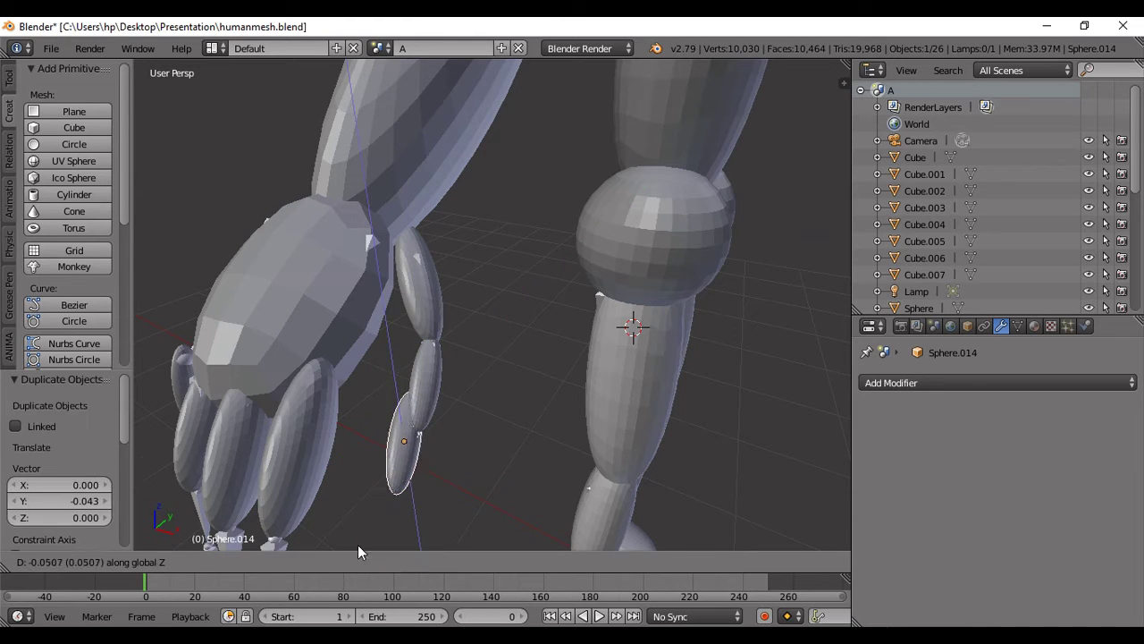
key("s")
left_click(355, 500)
key("g")
key("z")
key("y")
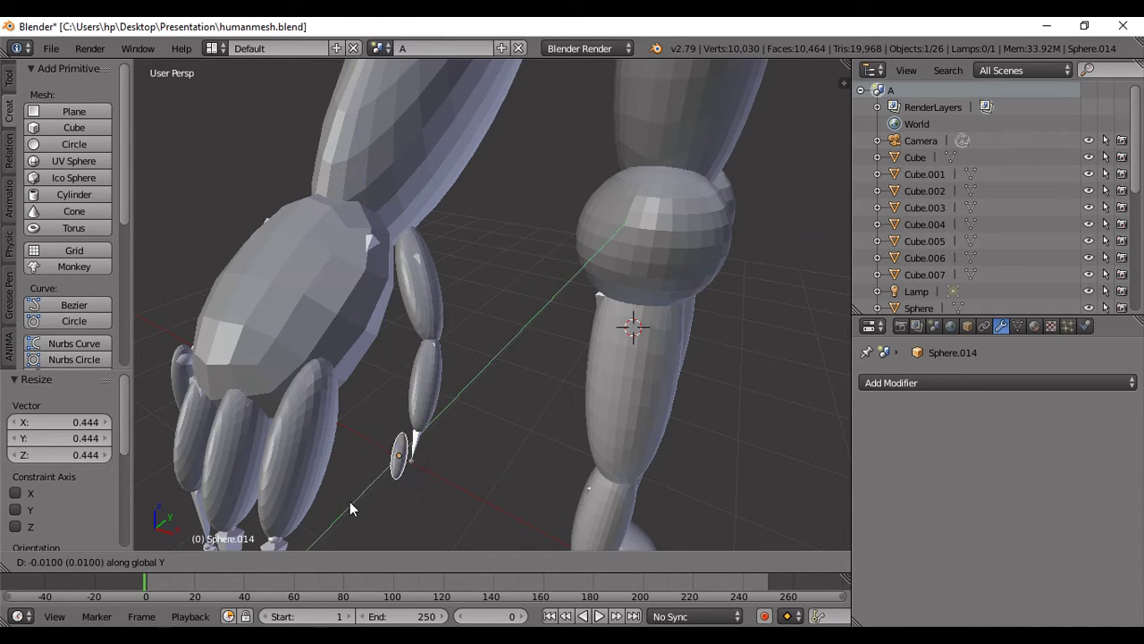
key("z")
left_click(353, 487)
key("s")
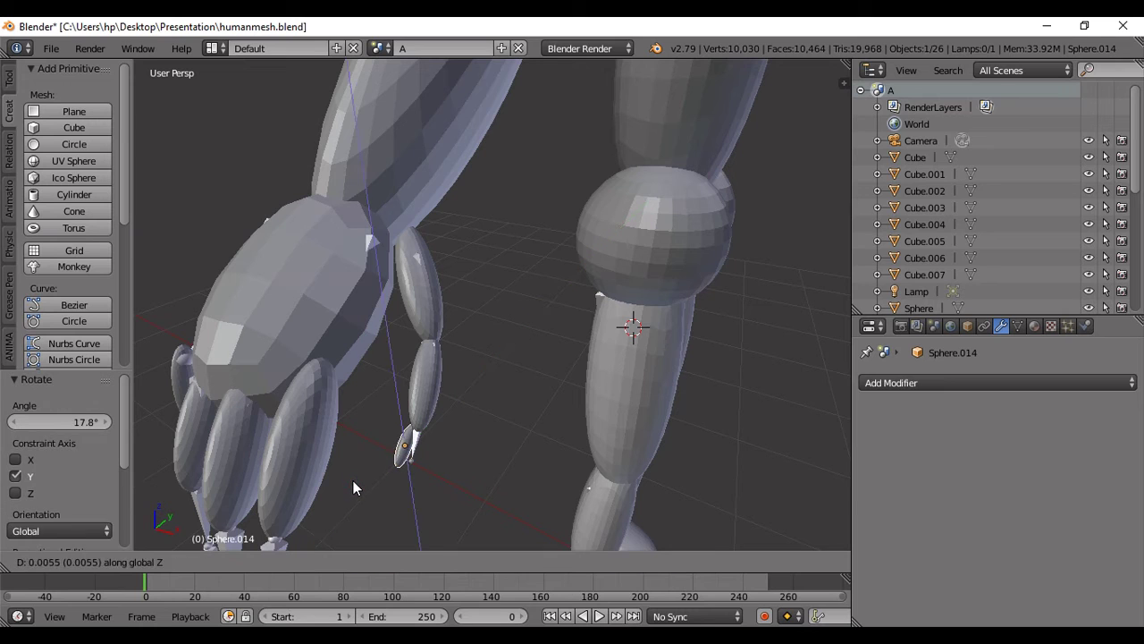
left_click(347, 488)
- Shift the thumb tip along X and rescale it to fit the chain
scroll(252, 432, "up", 3)
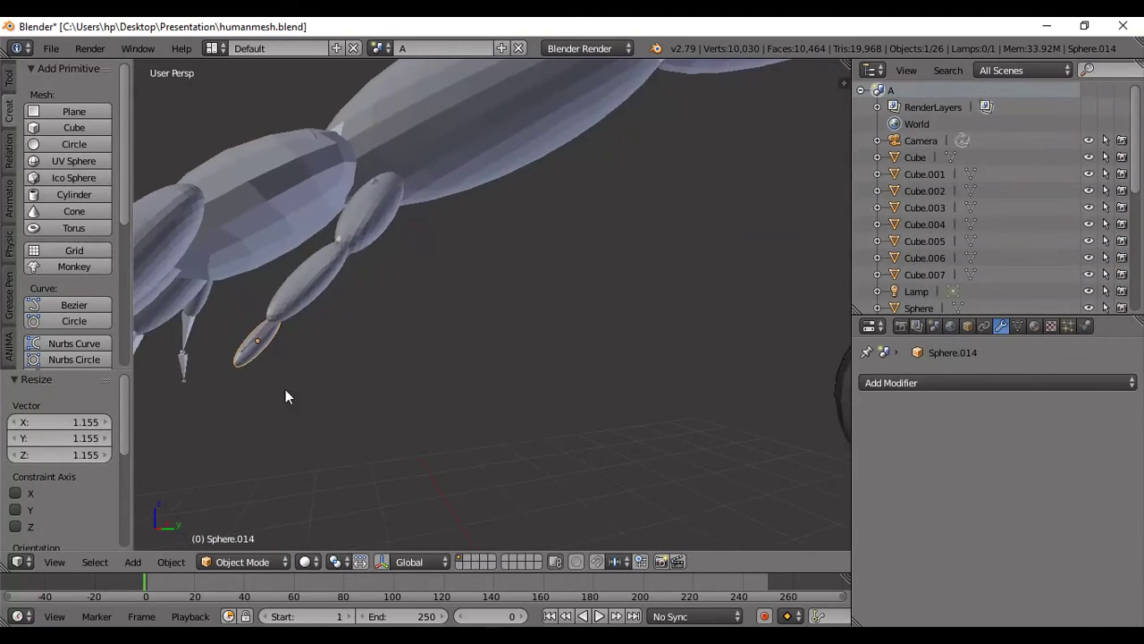
scroll(285, 411, "up", 3)
key("g")
key("x")
left_click(282, 439)
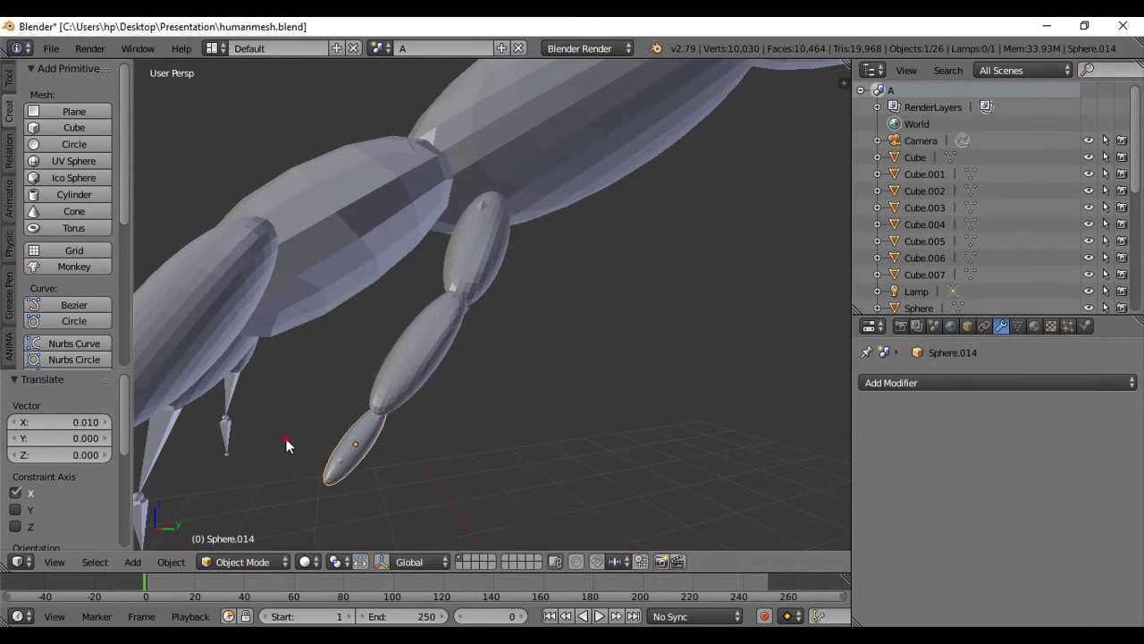
scroll(327, 439, "up", 2)
key("s")
left_click(320, 439)
- Raise the thumb tip slightly, tilt it 7.83° about Z, and nudge it into its final spot
key("g")
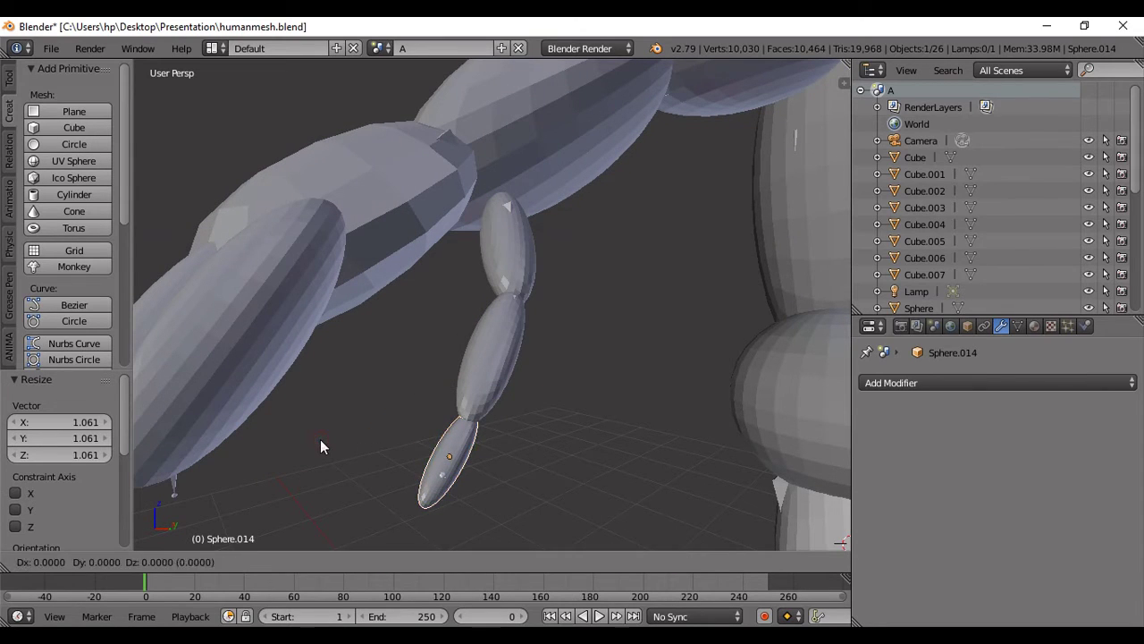
key("y")
key("z")
left_click(321, 429)
key("r")
key("z")
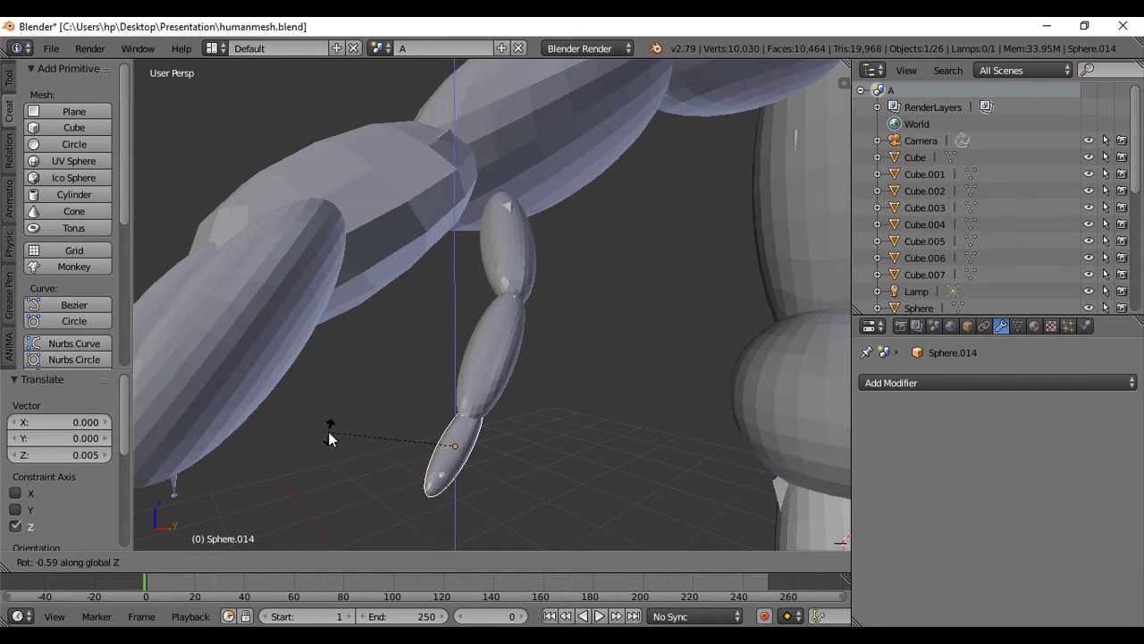
left_click(291, 402)
key("g")
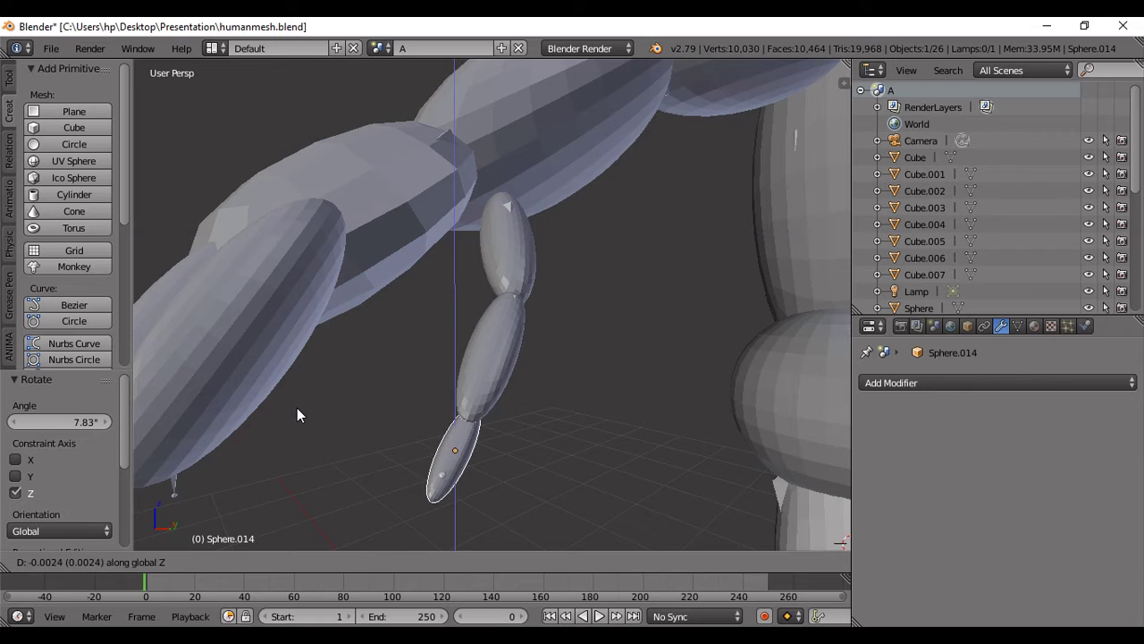
left_click(296, 404)
mouse_move(296, 404)
middle_mouse_down()
mouse_move(357, 353)
mouse_move(387, 414)
mouse_move(479, 310)
middle_mouse_up()
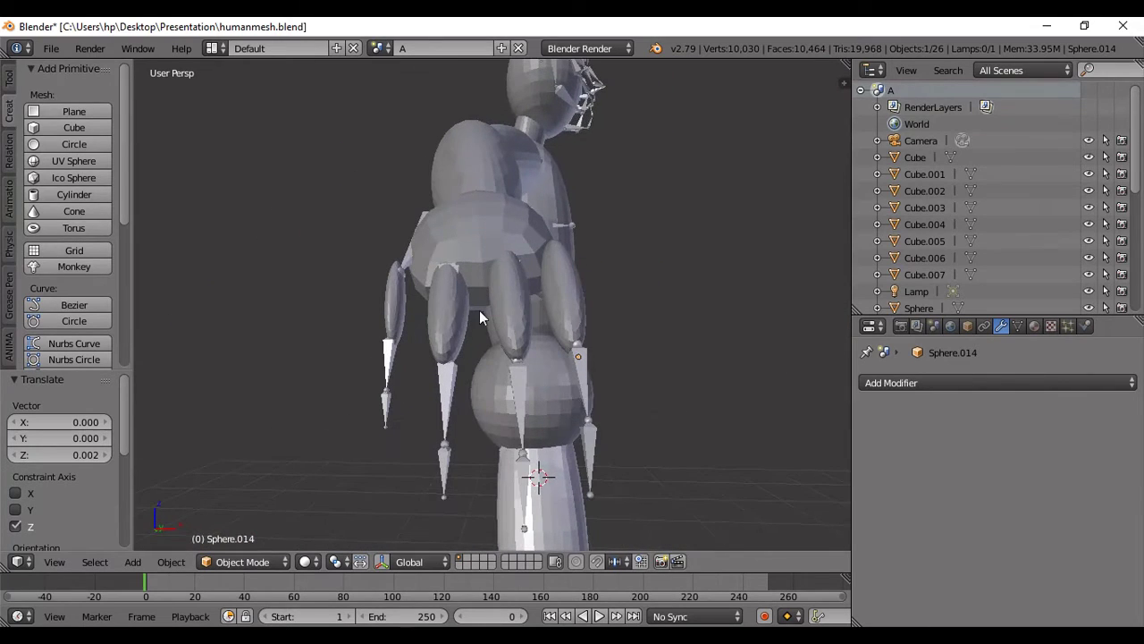
- Duplicate a finger segment and drop the copy below the finger, aligning it along Z and Y
key("shift+d")
key("y")
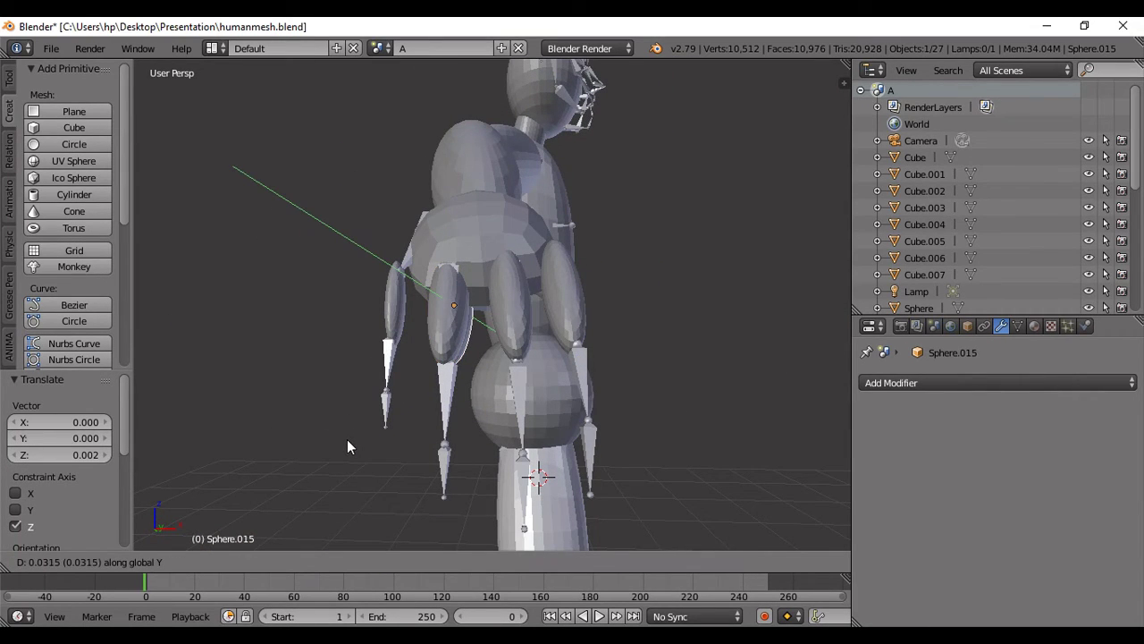
key("x")
key("y")
right_click(311, 487)
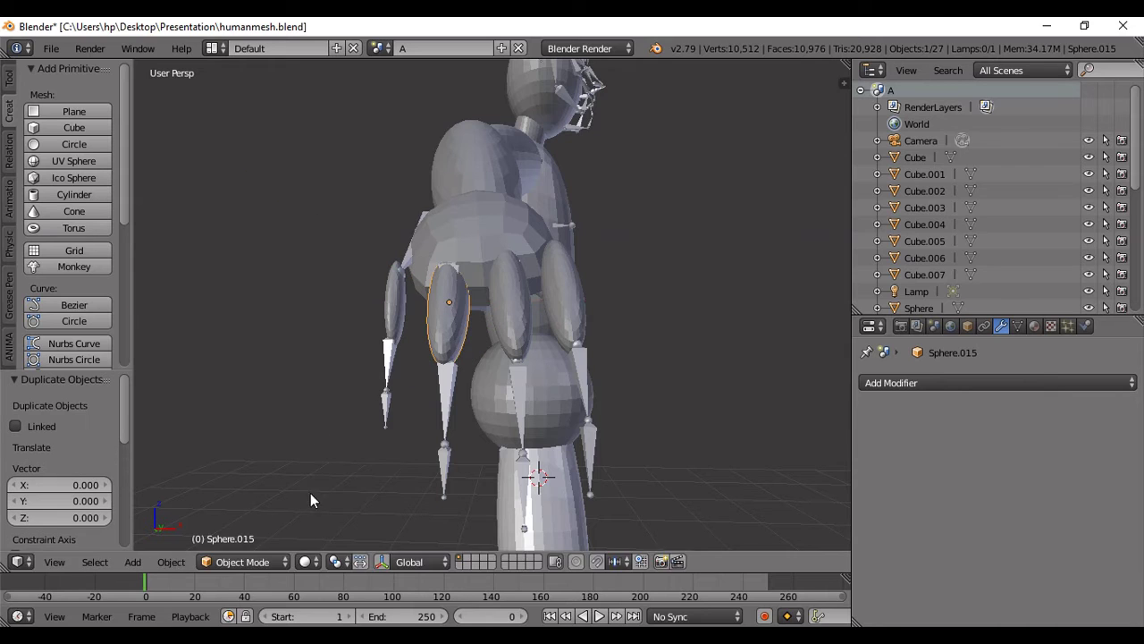
key("g")
key("z")
left_click(318, 98)
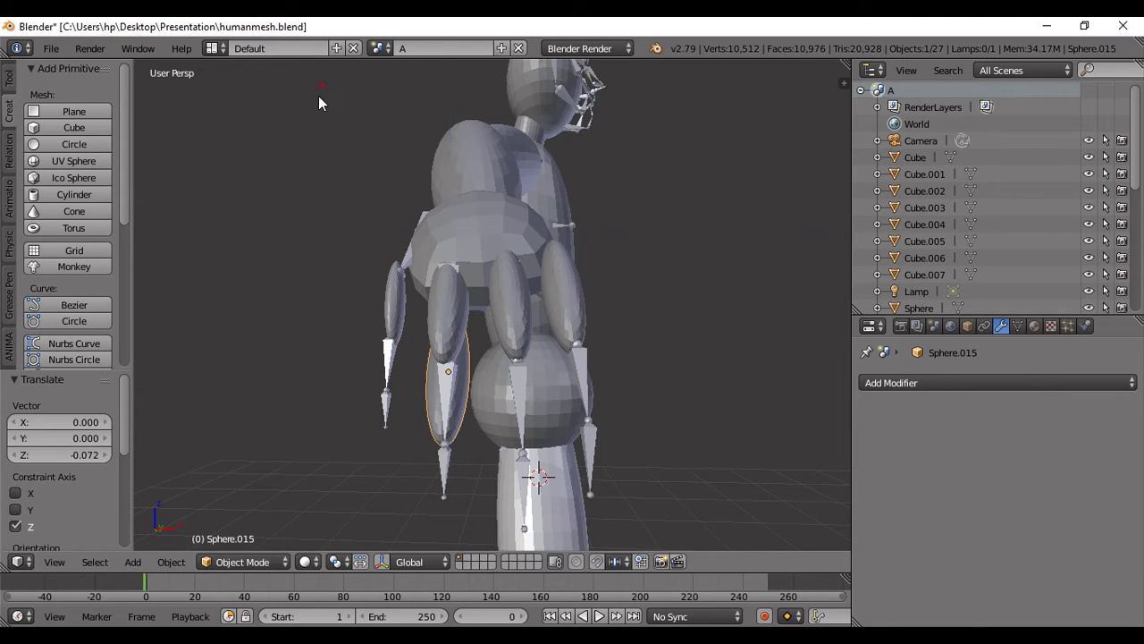
key("g")
key("y")
left_click(350, 390)
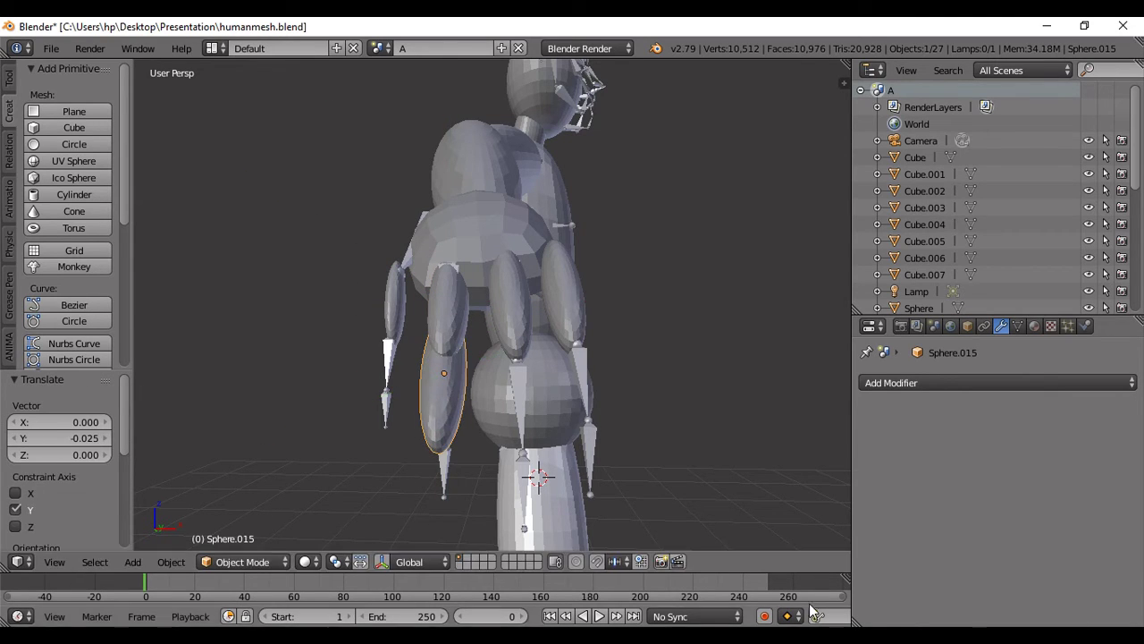
- Shrink the copy to 0.755, angle it about X, and nudge it along Y and X
middle_click_drag(450, 273, 266, 454)
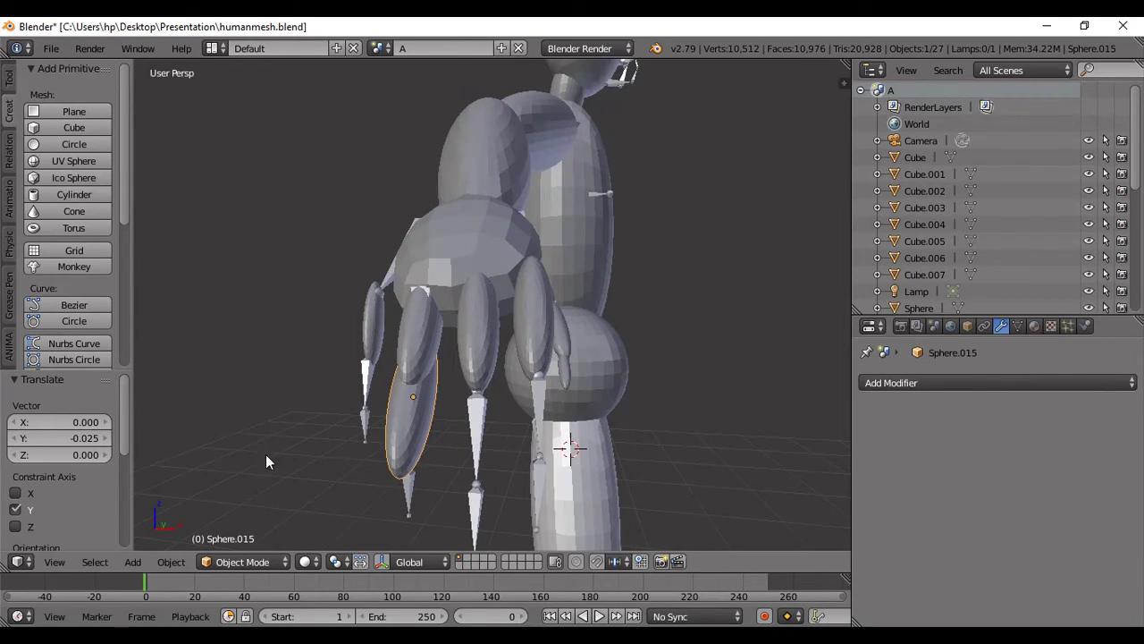
key("s")
left_click(299, 429)
key("r")
key("x")
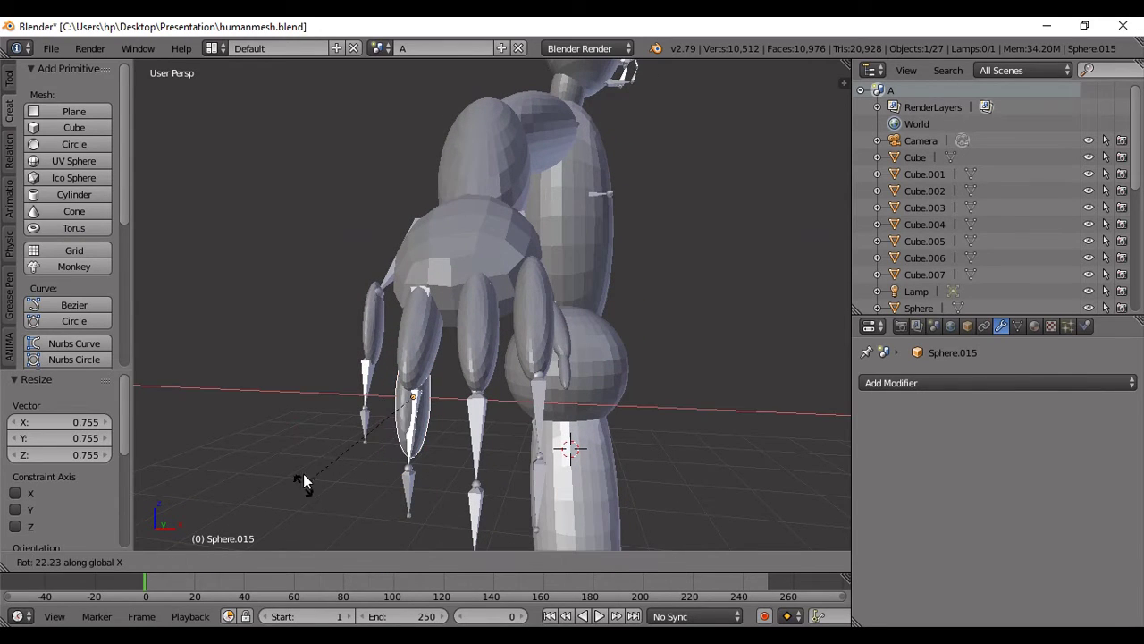
left_click(305, 466)
key("g")
key("y")
left_click(301, 472)
key("g")
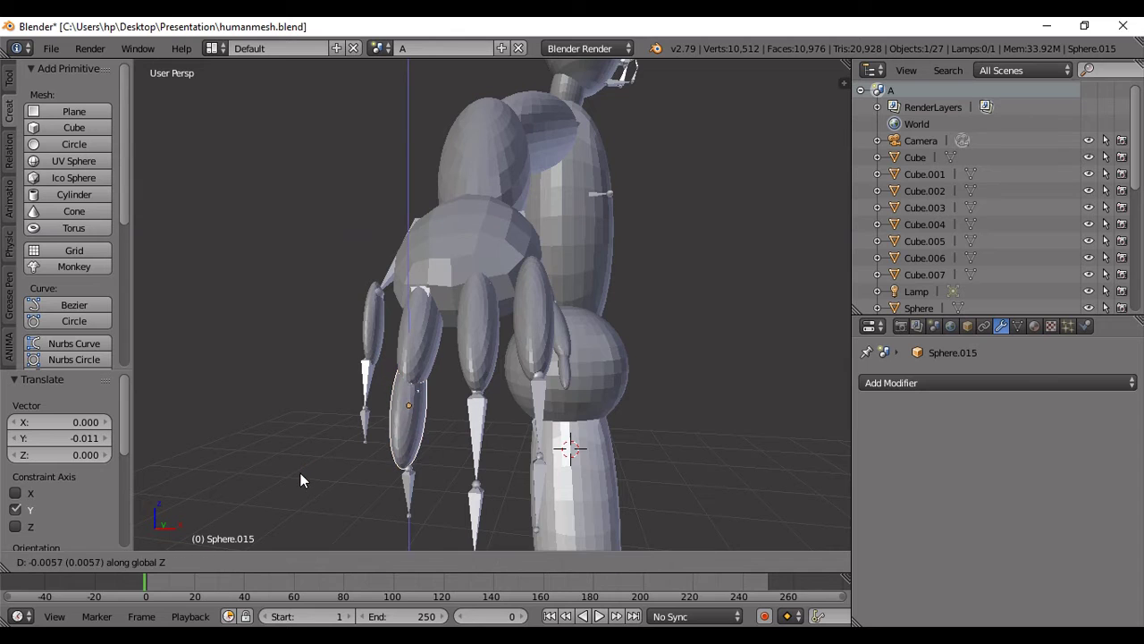
left_click(300, 472)
key("g")
key("x")
left_click(302, 476)
- Adjust the second finger segment along Y and lower it slightly along Z
mouse_move(303, 476)
middle_mouse_down()
mouse_move(340, 464)
mouse_move(279, 462)
middle_mouse_up()
key("s")
key("x")
key("y")
key("Escape")
key("g")
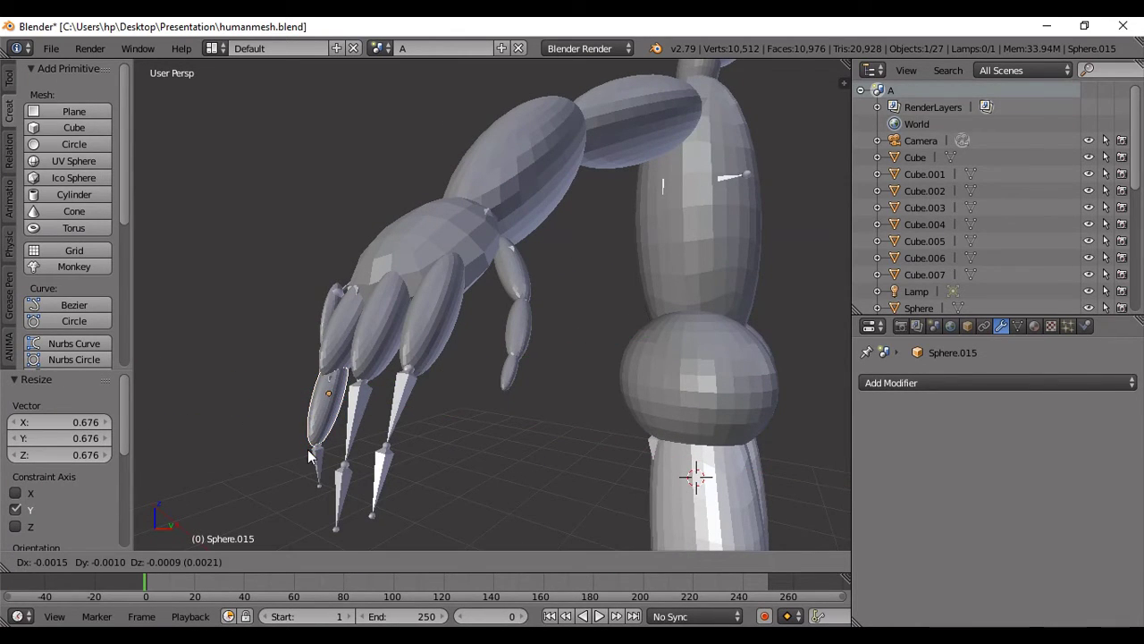
key("y")
left_click(307, 451)
key("r")
key("x")
key("Escape")
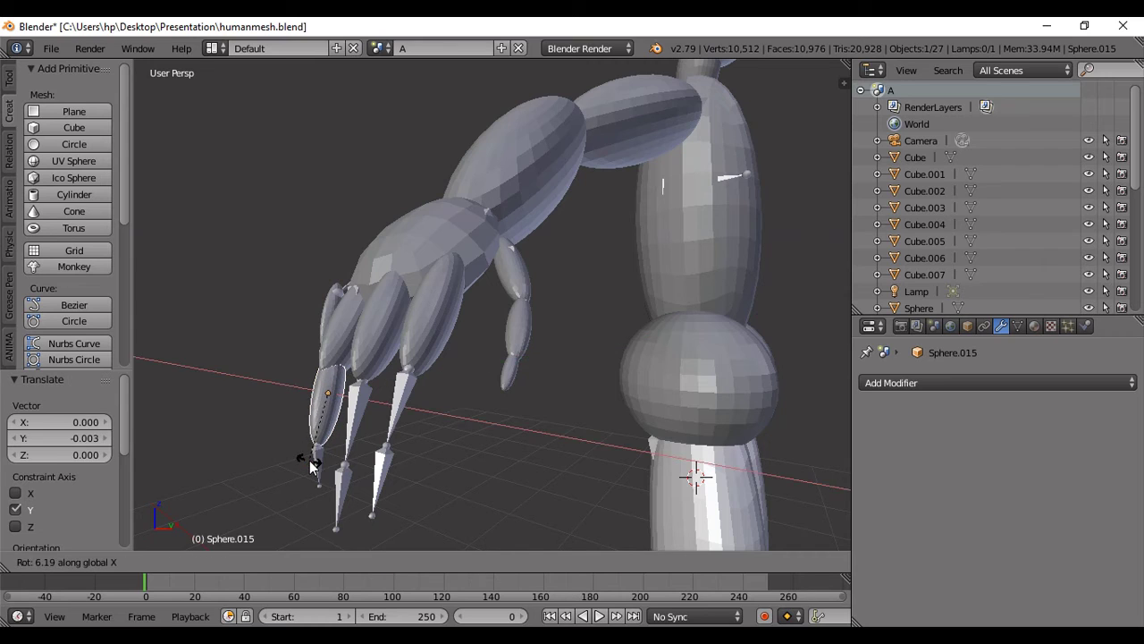
middle_click_drag(306, 455, 353, 444)
key("g")
key("z")
left_click(346, 441)
- Duplicate the segment beneath the next finger and fine-tune it along Y and X
key("shift+d")
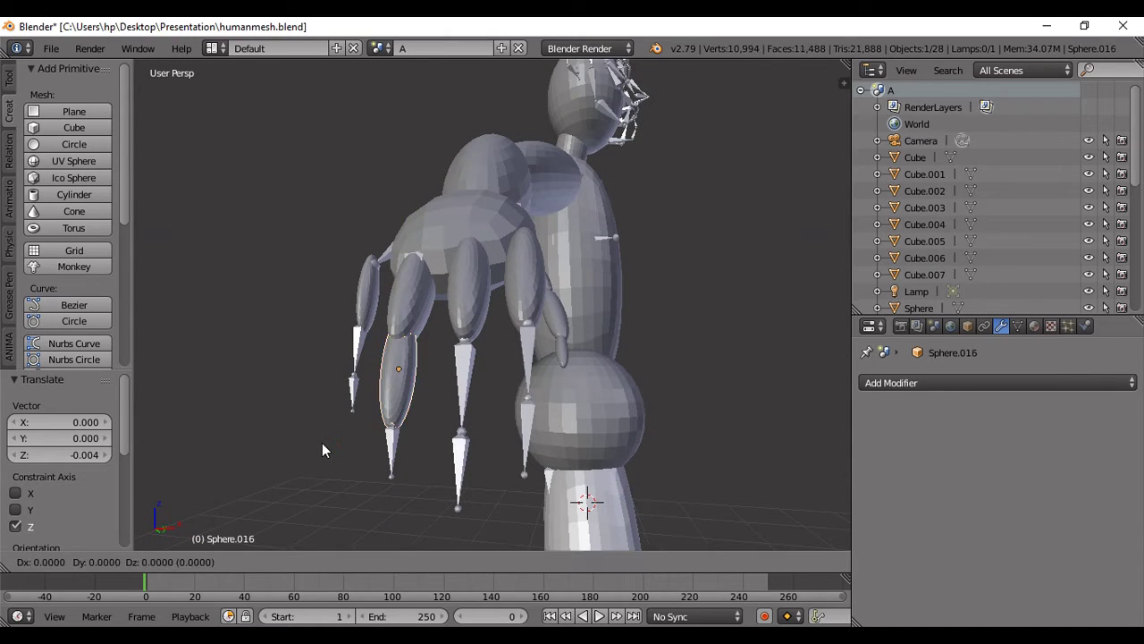
key("y")
left_click(361, 427)
key("g")
key("y")
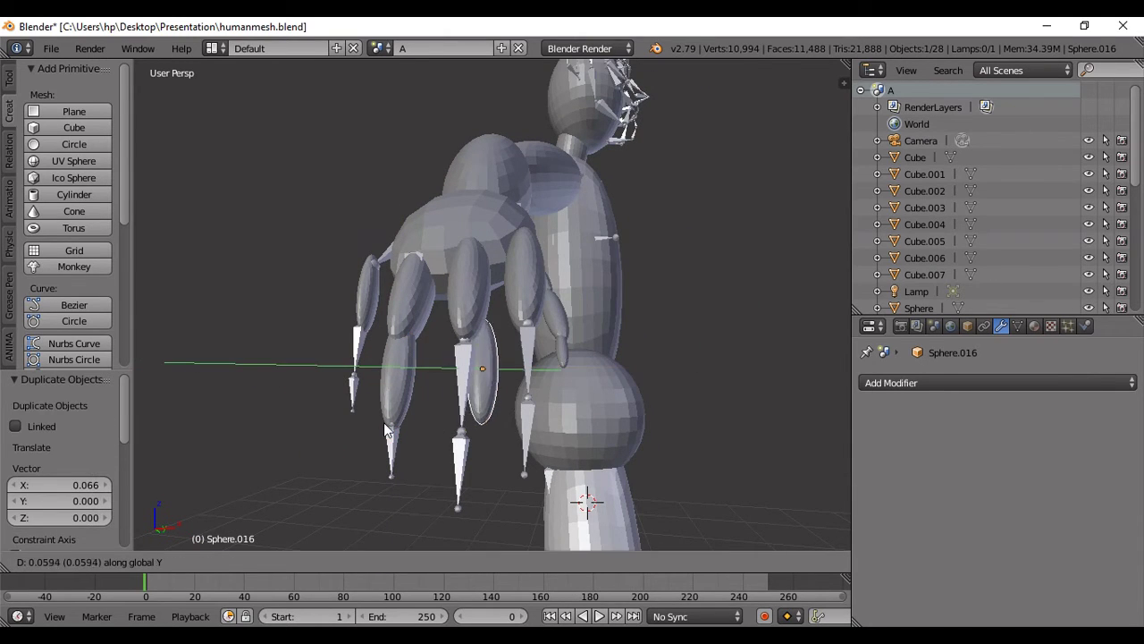
left_click(359, 432)
key("g")
key("z")
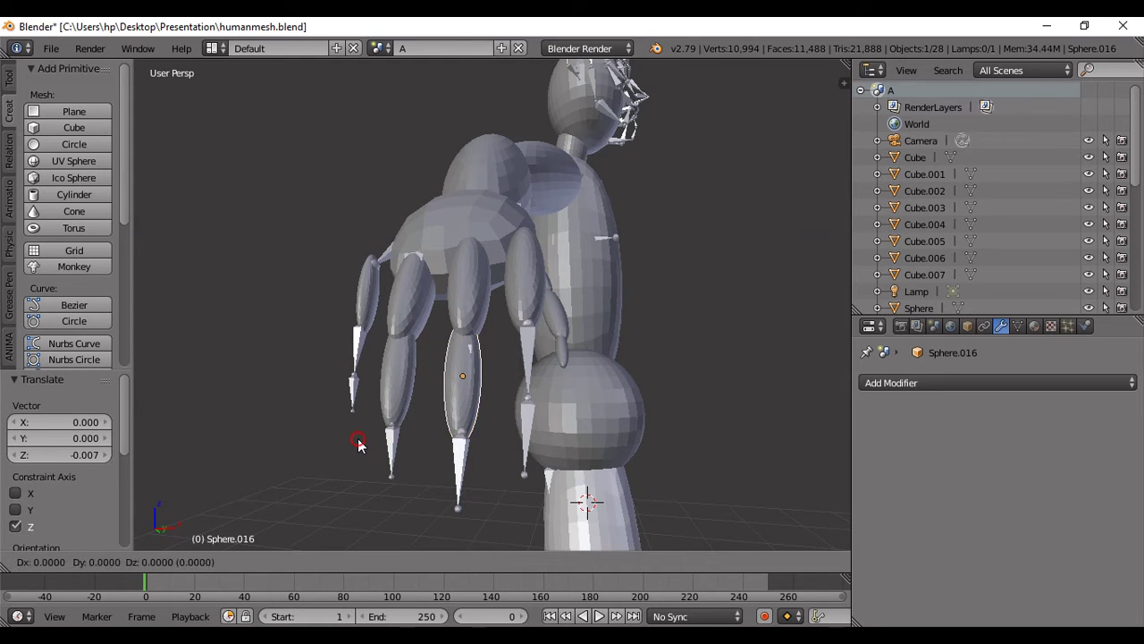
key("y")
key("x")
left_click(359, 439)
- Duplicate another segment along X for the next finger and tilt it -7.12° about X
key("shift+d")
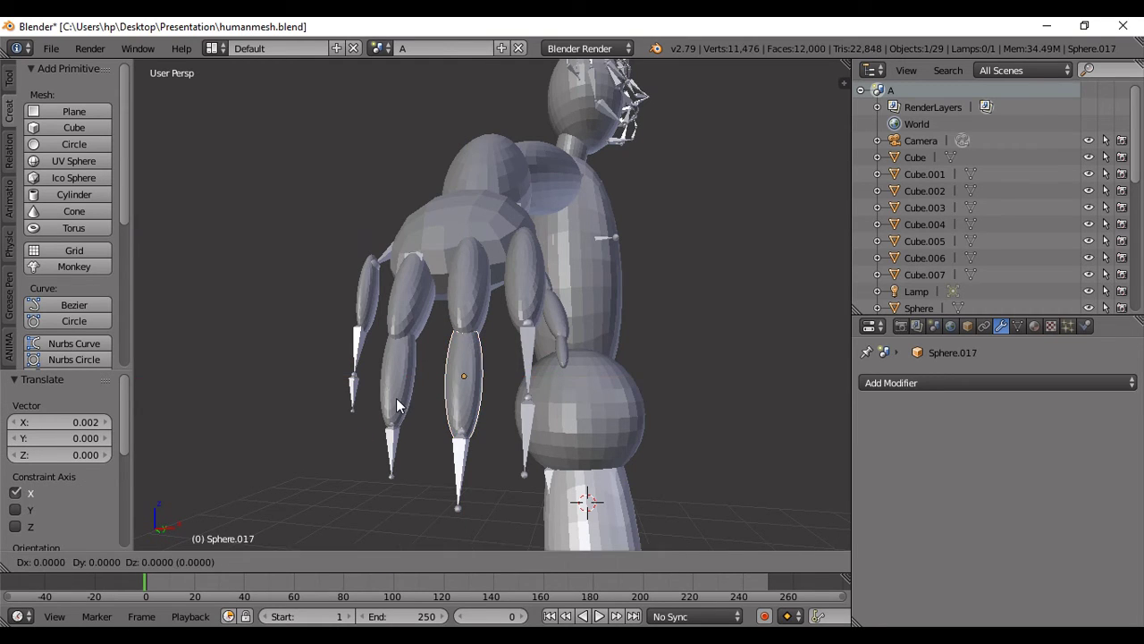
key("x")
left_click(460, 368)
scroll(419, 408, "up", 3)
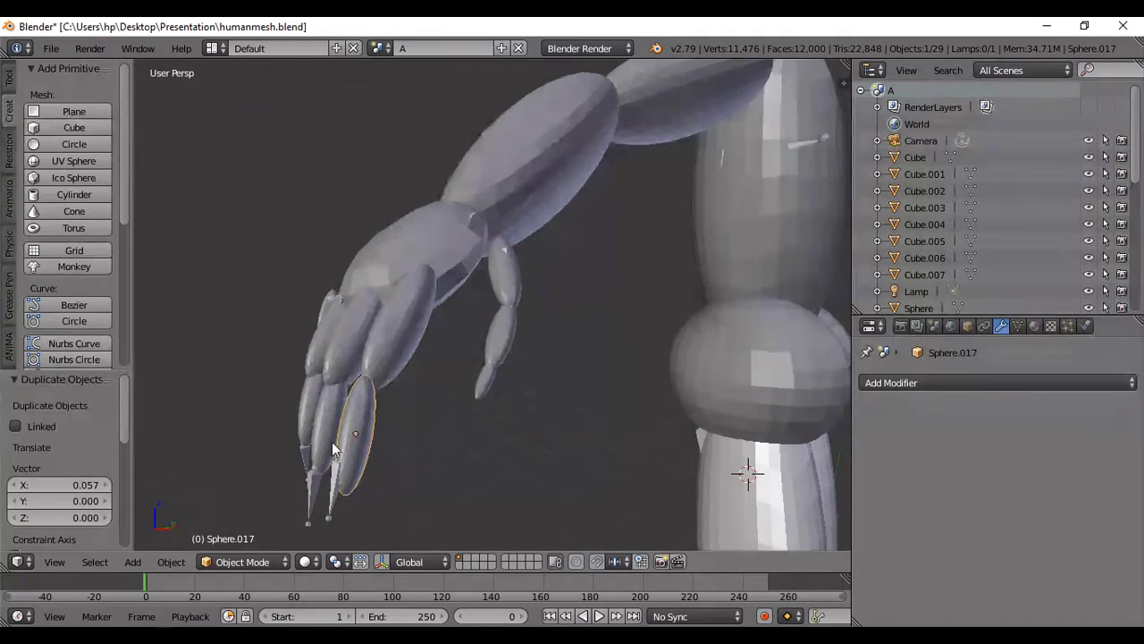
mouse_move(419, 409)
middle_mouse_down()
mouse_move(282, 444)
mouse_move(320, 420)
middle_mouse_up()
key("r")
key("x")
left_click(291, 434)
scroll(320, 420, "down", 3)
- Reposition the newest finger segment with moves along Y, X and Y
key("g")
key("y")
left_click(315, 428)
key("g")
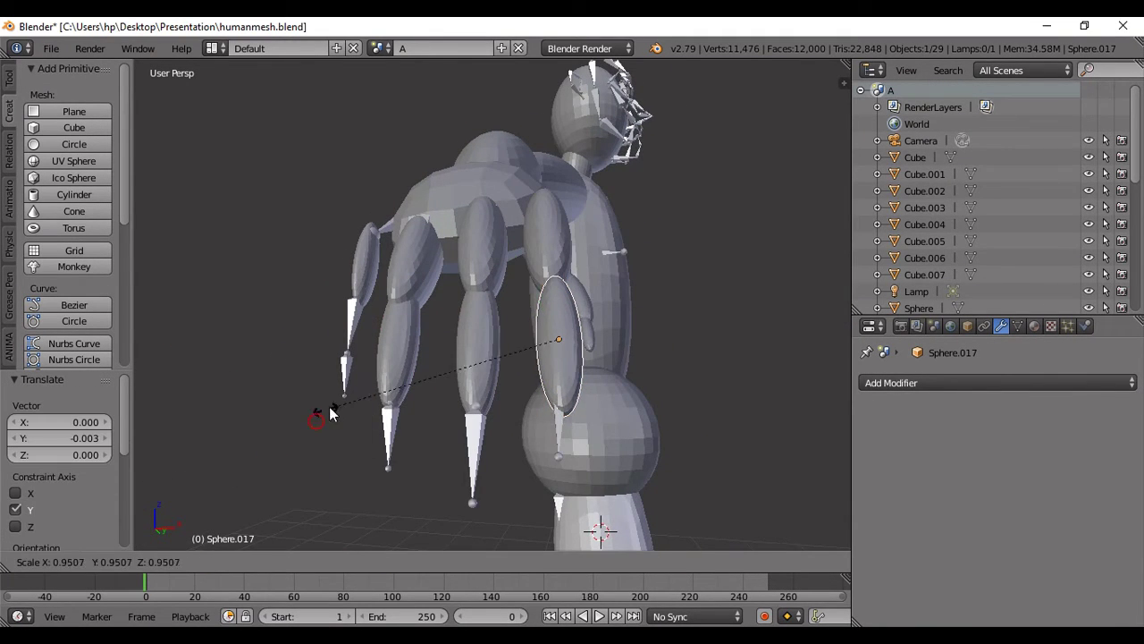
left_click(331, 404)
middle_click_drag(338, 396, 336, 434)
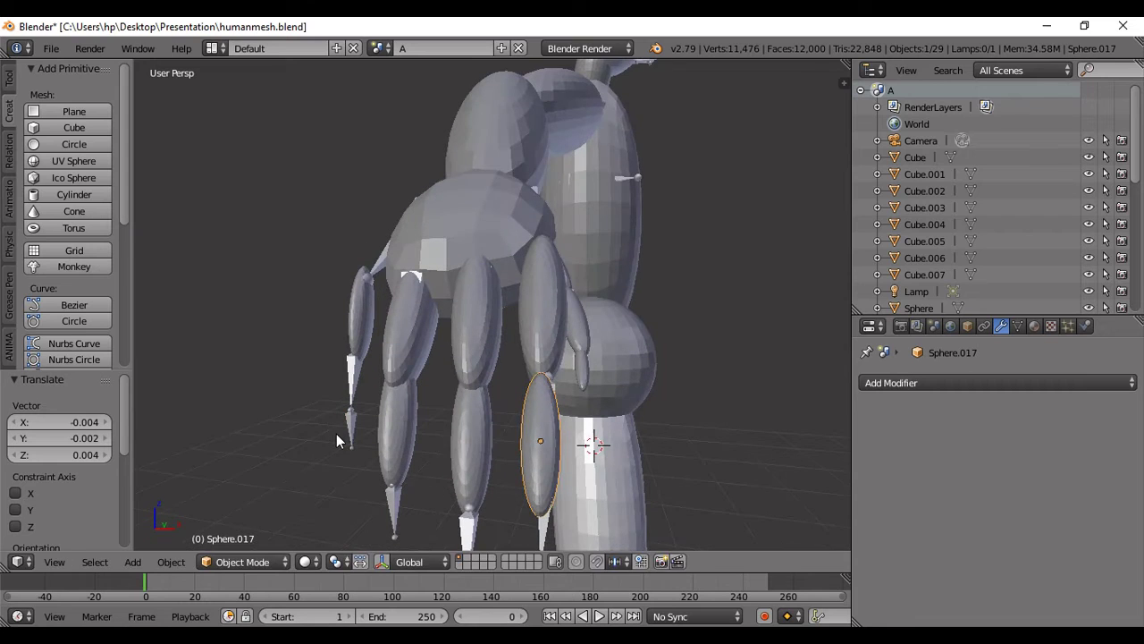
key("g")
key("x")
left_click(340, 432)
key("g")
key("y")
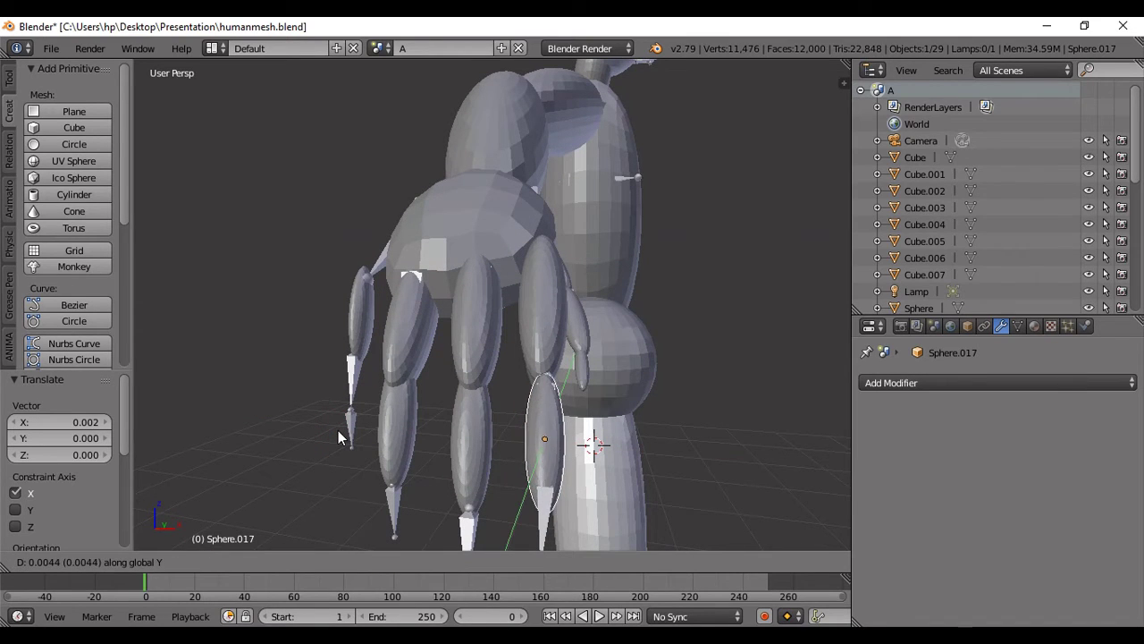
left_click(339, 435)
- Tilt the segment -1.61° and nudge it up toward the palm
key("r")
left_click(340, 436)
middle_click_drag(339, 437, 302, 422)
key("g")
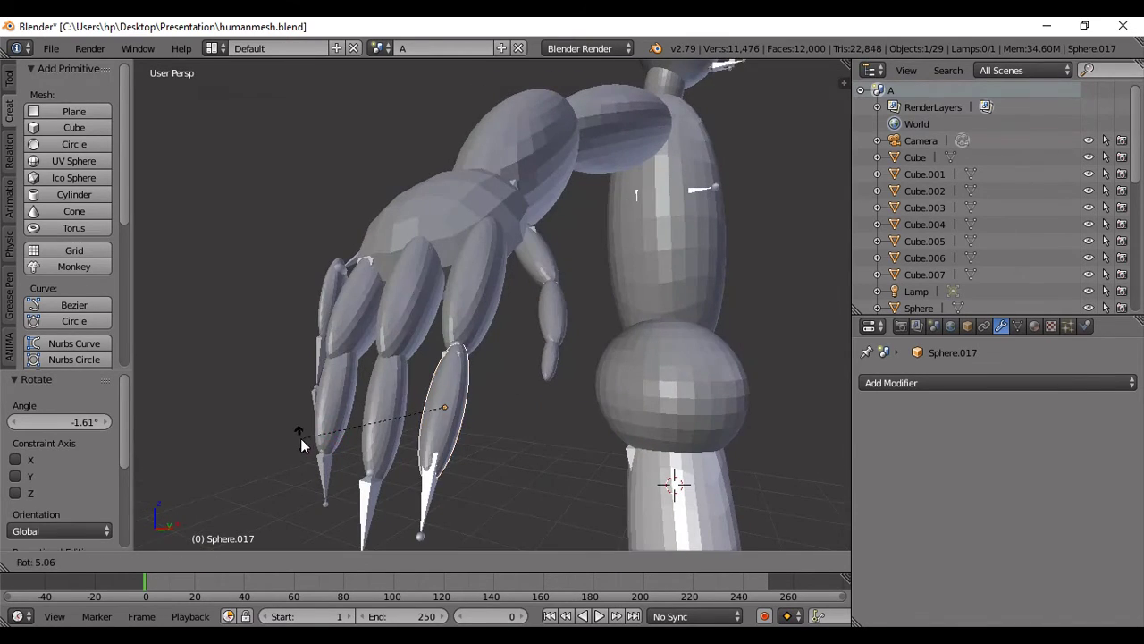
key("Escape")
key("g")
left_click(288, 444)
- Duplicate the finger segment, drop the copy below the finger along Z, and shrink it
key("shift+d")
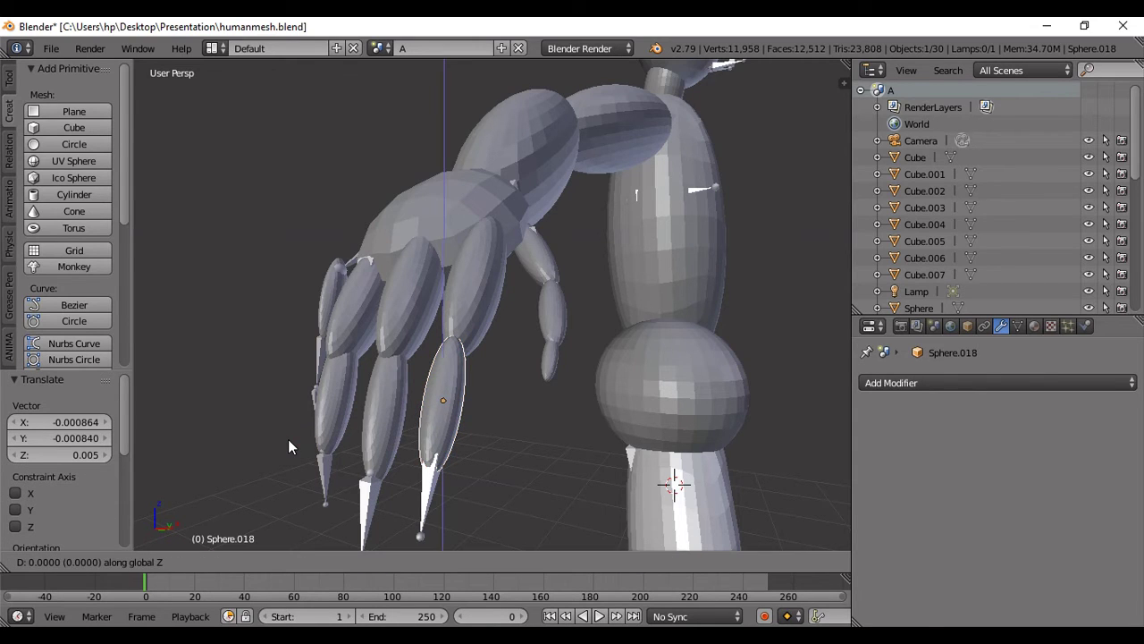
key("z")
left_click(277, 486)
key("s")
left_click(306, 477)
key("g")
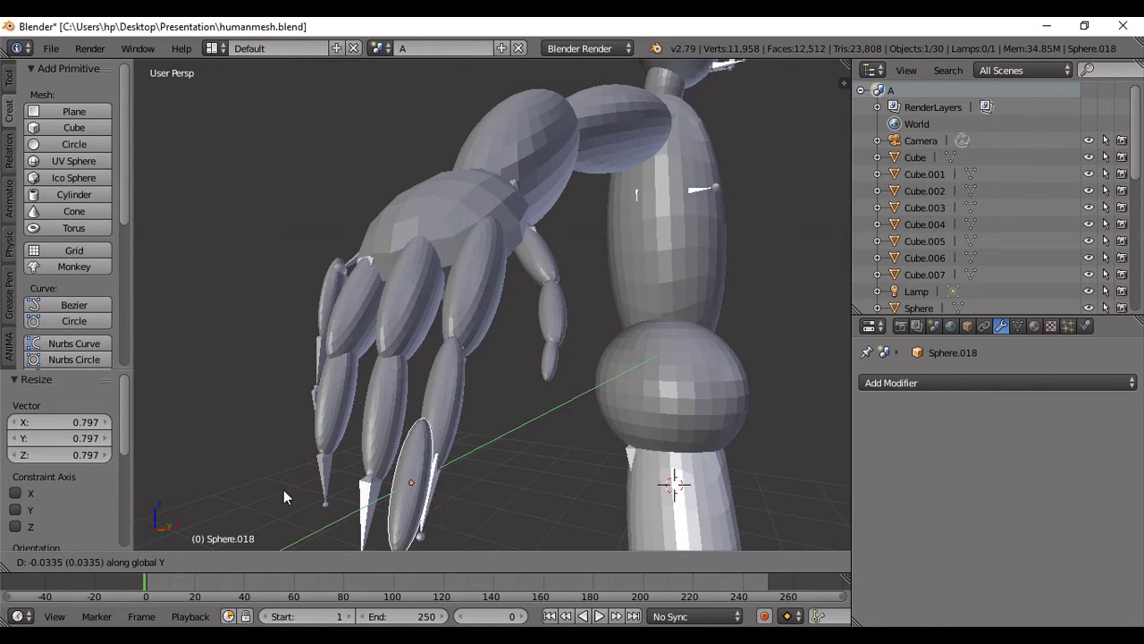
key("z")
left_click(292, 485)
key("s")
left_click(307, 481)
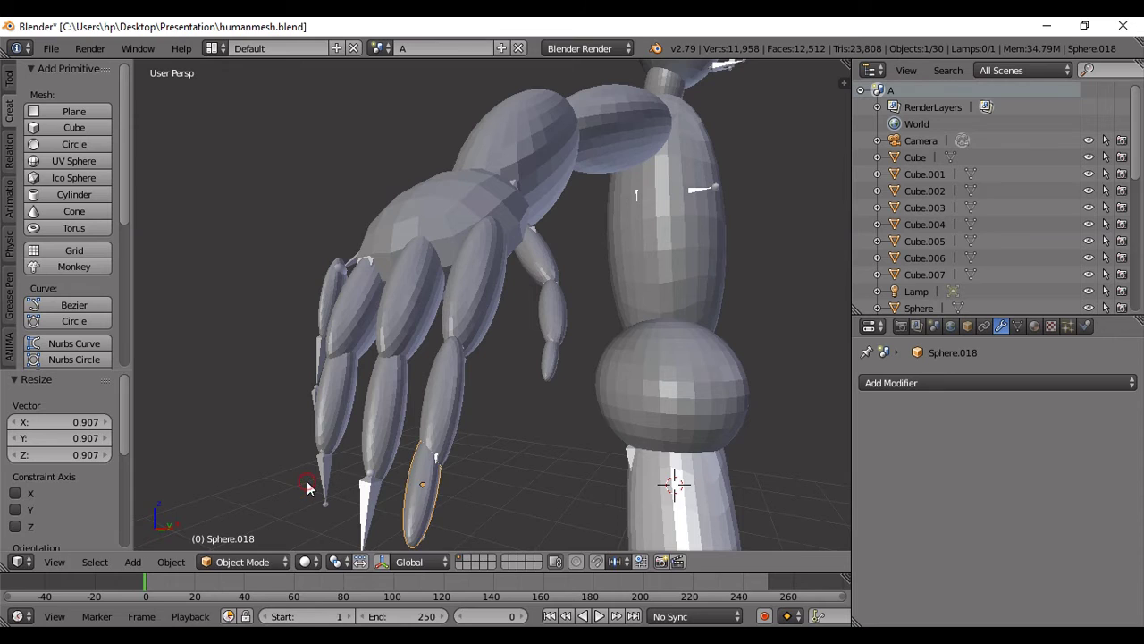
- Align the new finger segment with X and Z moves so it follows the finger
key("g")
key("x")
left_click(309, 480)
middle_click_drag(309, 480, 337, 463)
key("g")
key("z")
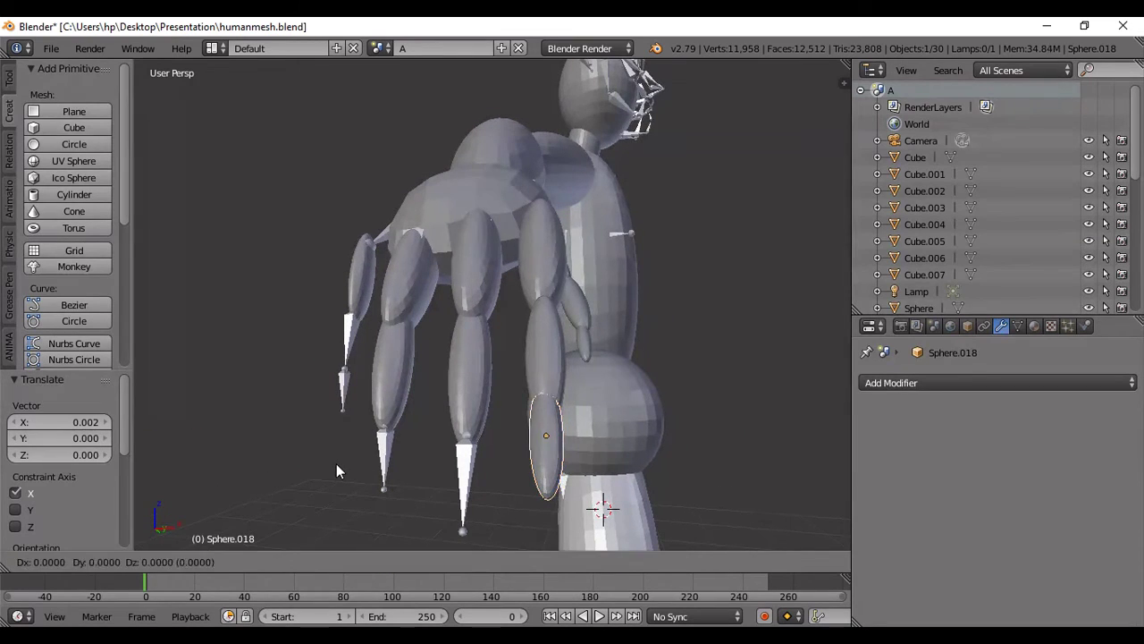
left_click(336, 463)
key("g")
key("z")
left_click(338, 463)
key("g")
key("x")
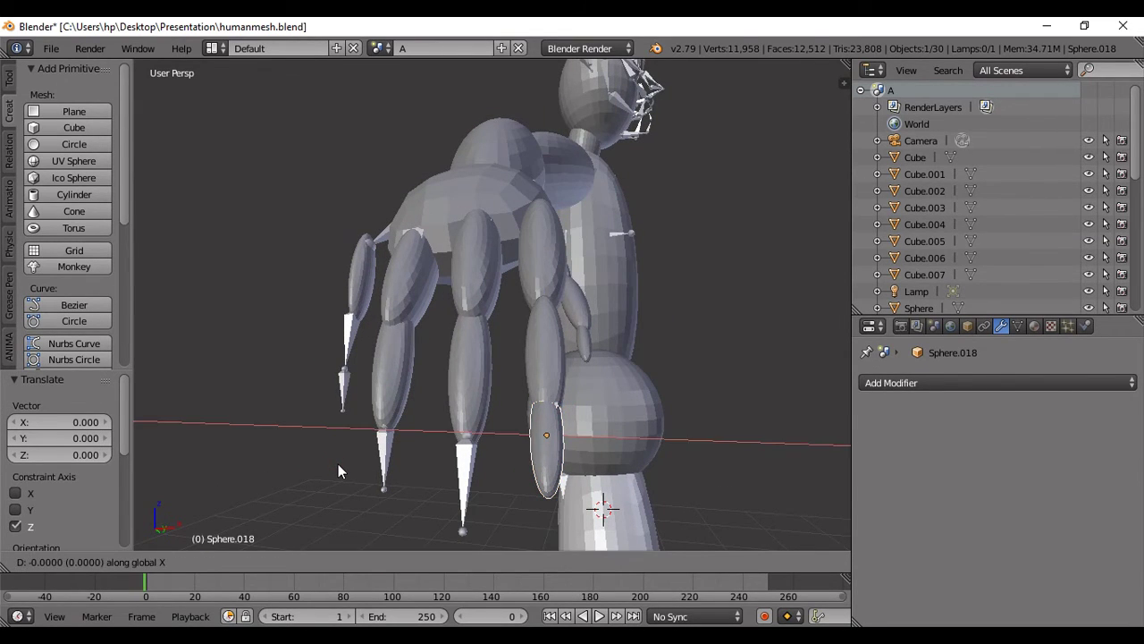
left_click(338, 464)
- Duplicate a segment lower to lengthen the finger, tilt it on X, and scale it to 0.905
key("shift+d")
key("x")
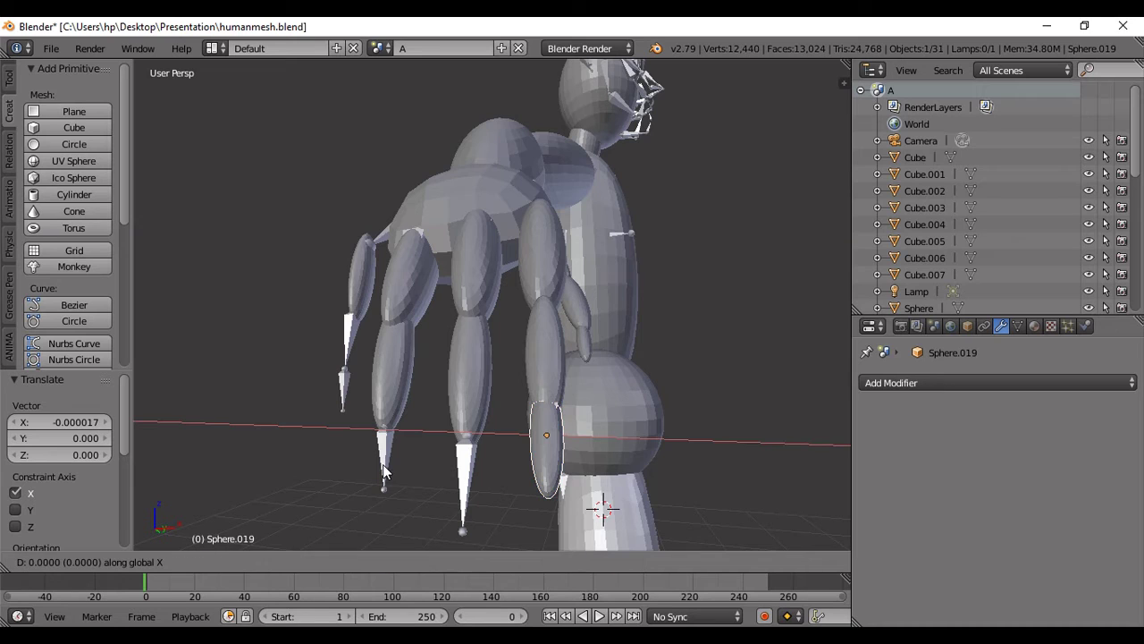
left_click(303, 485)
key("g")
key("z")
left_click(307, 525)
key("r")
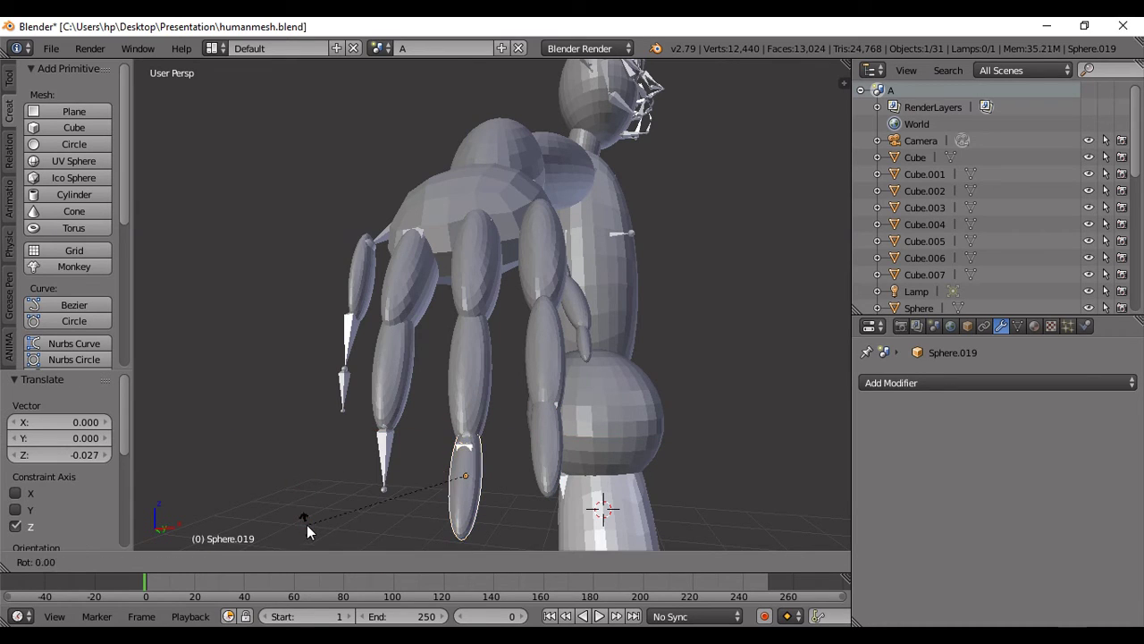
key("x")
left_click(325, 544)
key("s")
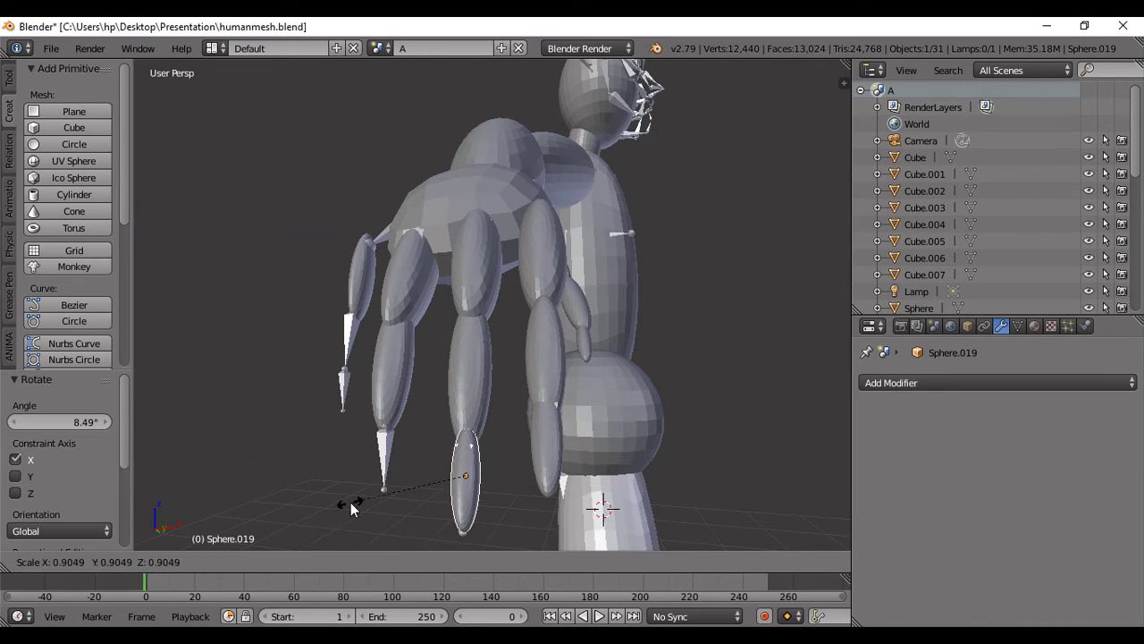
left_click(351, 502)
- Copy the 0.905 segment to the next fingertip, tilt it -3.37° on Y, and position it
key("shift+d")
key("x")
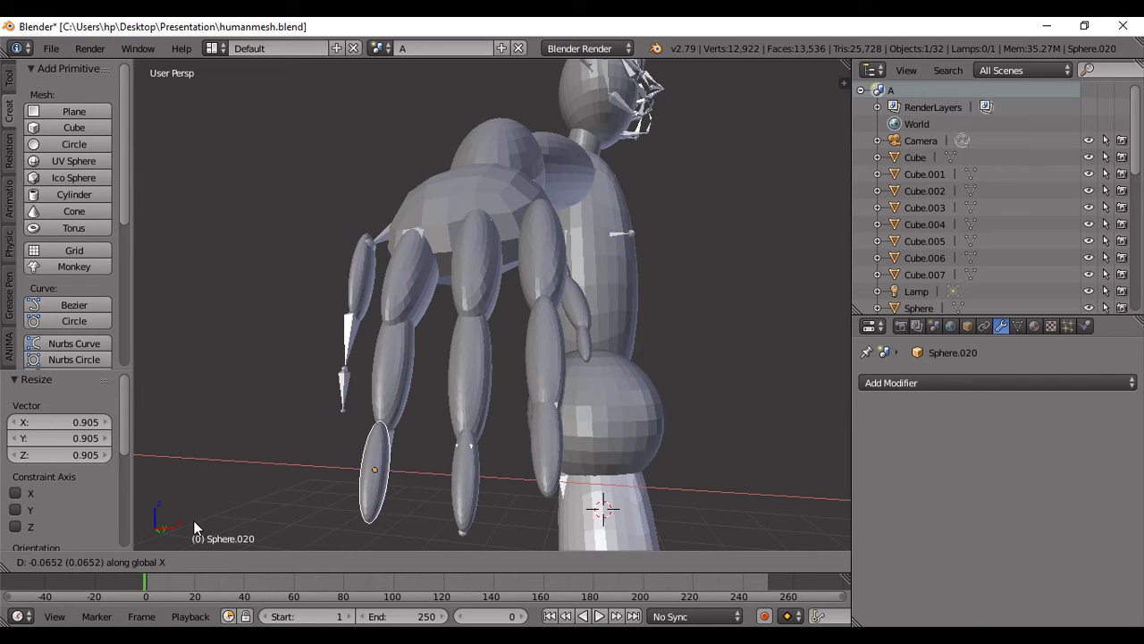
left_click(219, 523)
key("g")
key("y")
left_click(218, 505)
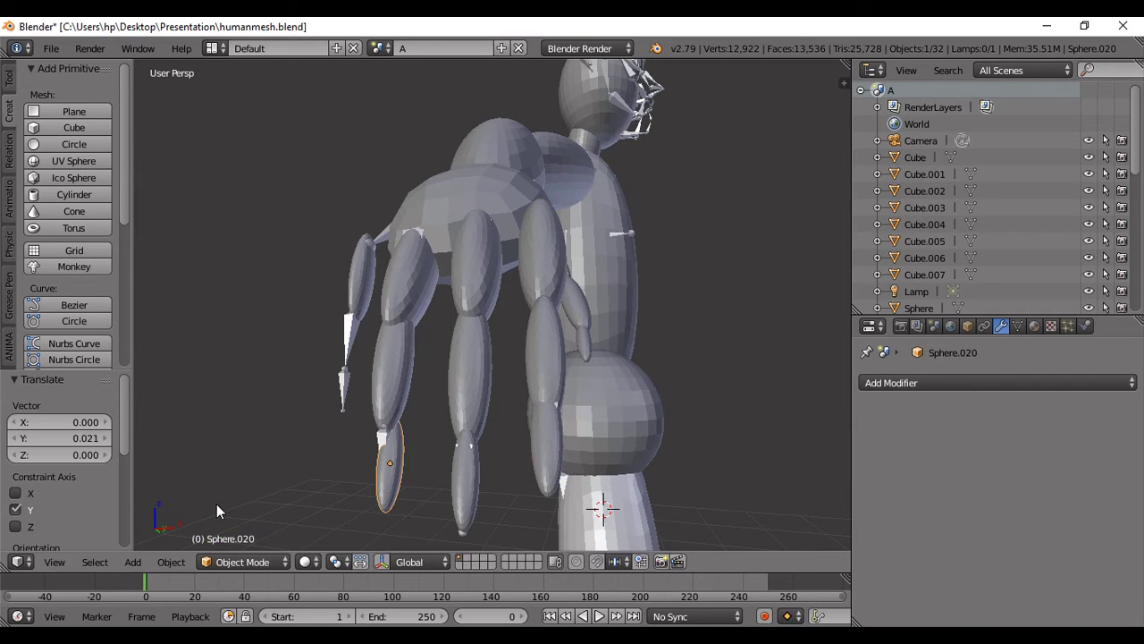
key("r")
key("y")
left_click(214, 515)
key("g")
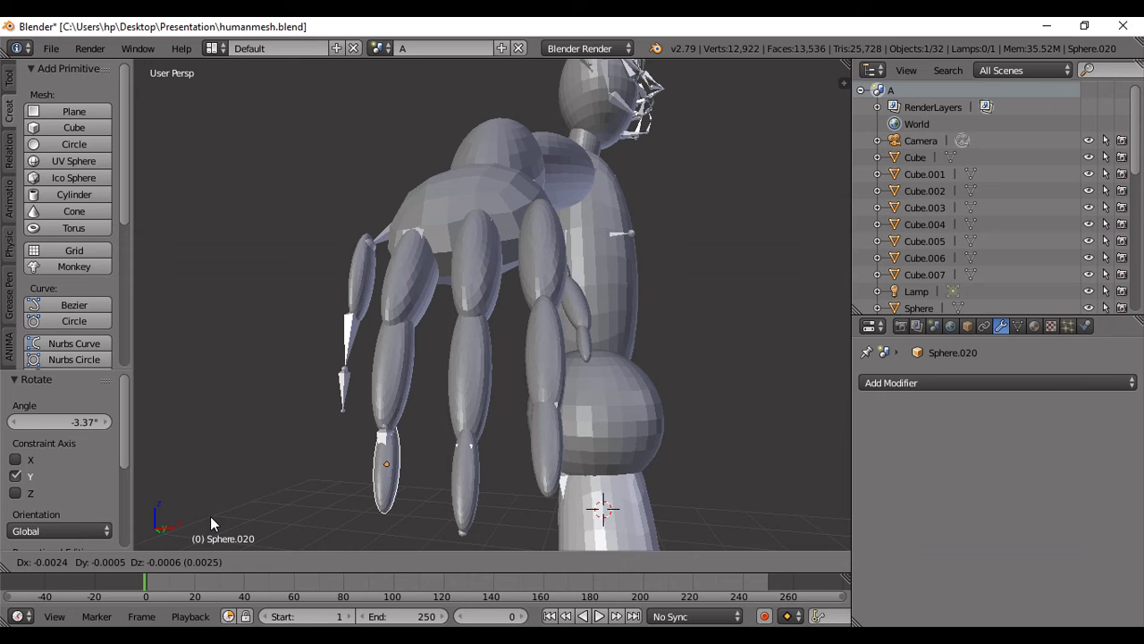
left_click(208, 515)
key("g")
key("y")
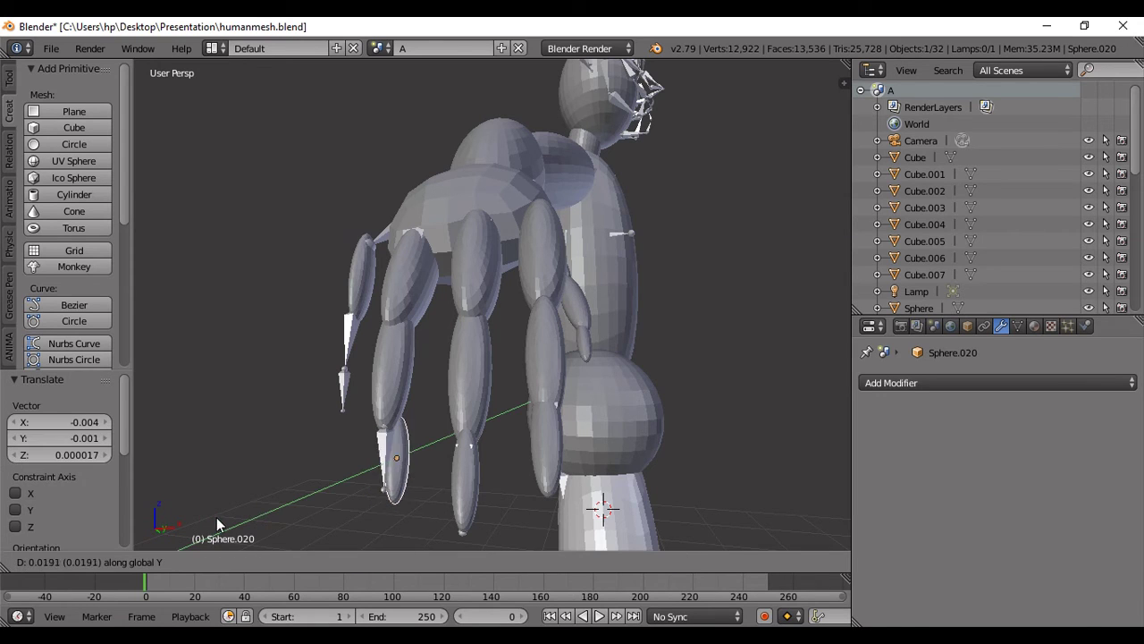
left_click(204, 521)
key("KP_4")
key("KP_4")
key("KP_4")
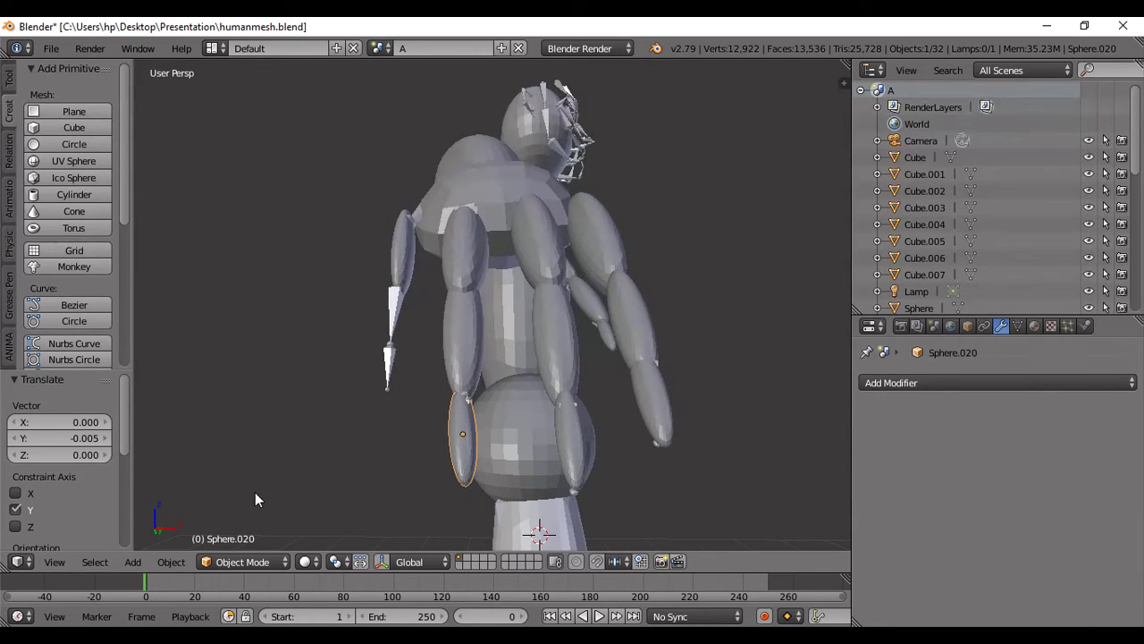
- Rotate Sphere.020 by 4.63° and adjust its position
key("r")
left_click(314, 470)
key("g")
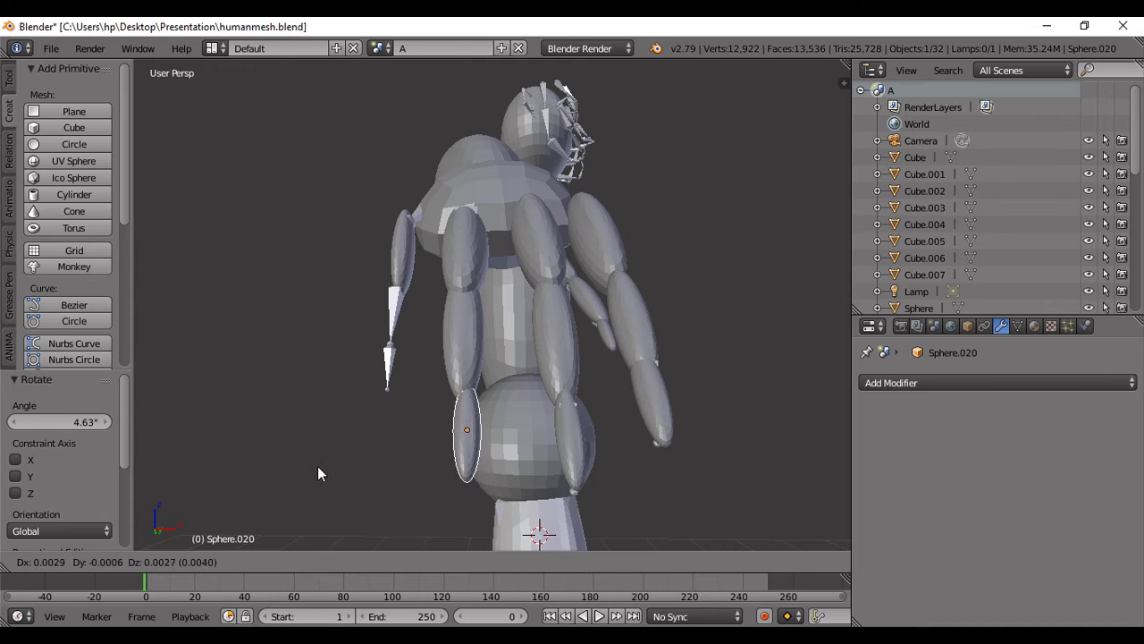
left_click(312, 468)
- Duplicate it as Sphere.021 onto the thumb, rotate 2.19°, and nudge it along X
key("shift+d")
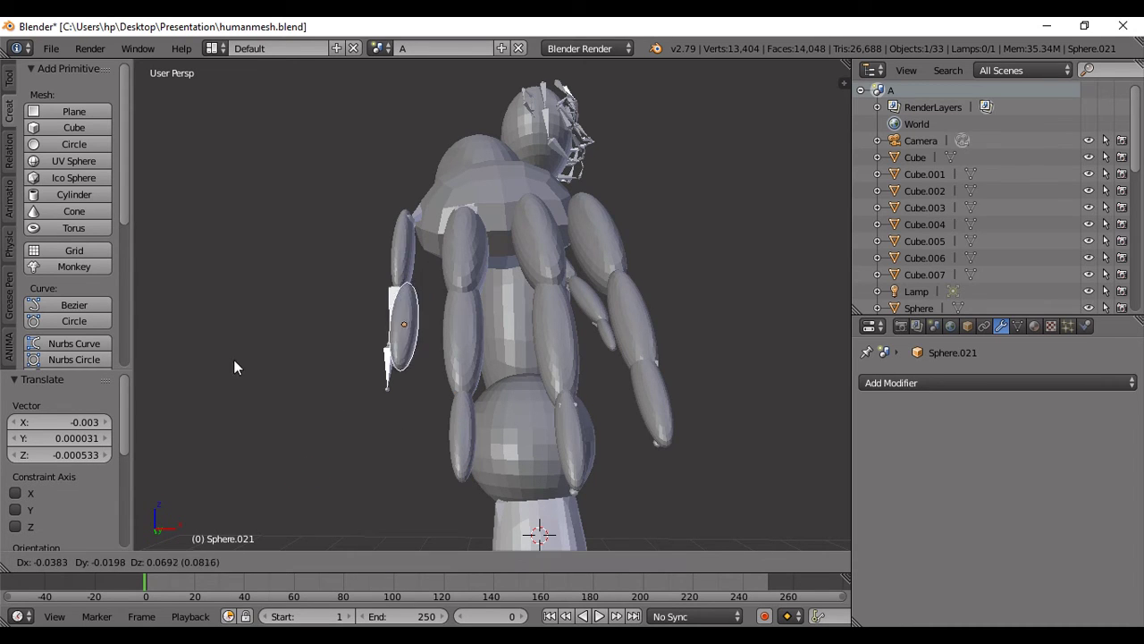
left_click(231, 350)
middle_click_drag(227, 340, 363, 350)
mouse_move(269, 340)
middle_mouse_down()
mouse_move(193, 341)
mouse_move(353, 325)
mouse_move(224, 357)
middle_mouse_up()
key("g")
left_click(210, 339)
key("g")
left_click(345, 332)
key("r")
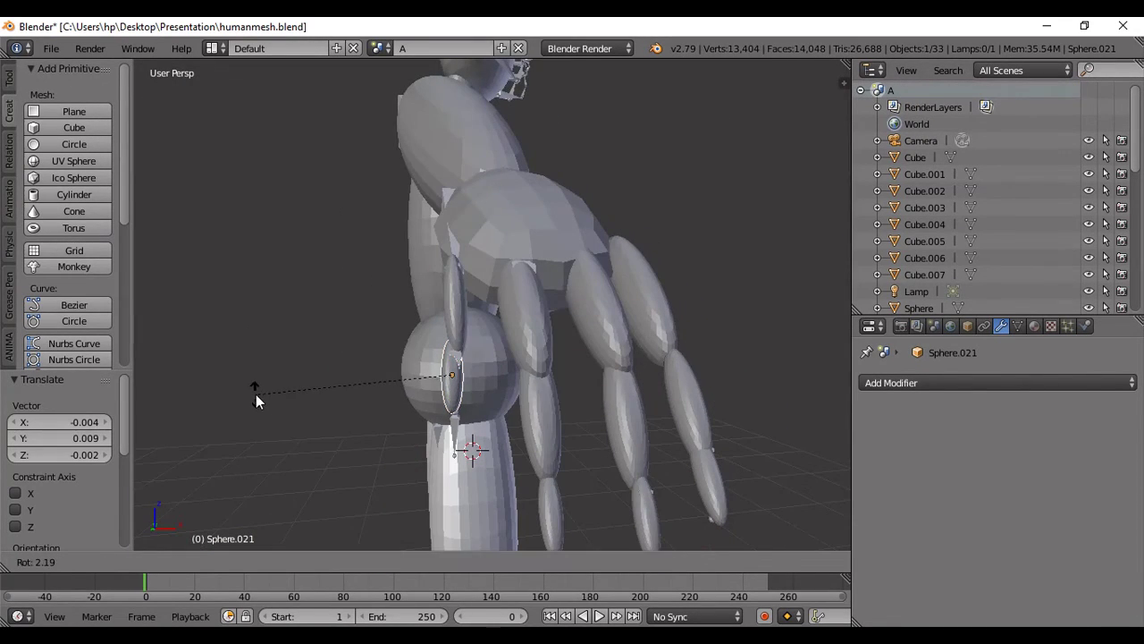
left_click(255, 402)
key("g")
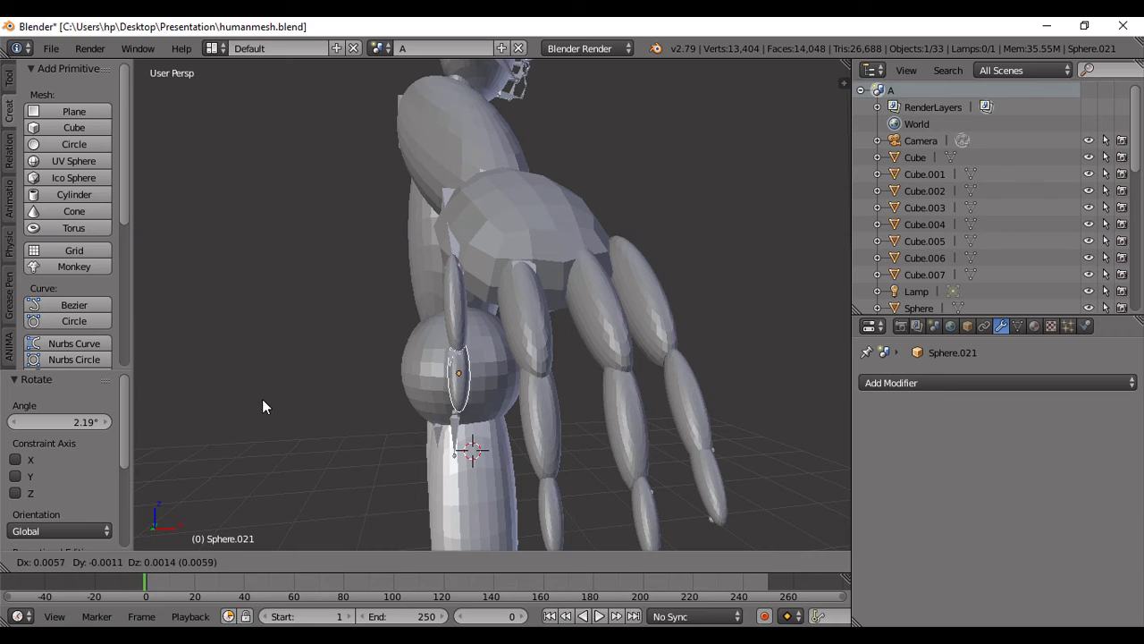
key("x")
left_click(233, 394)
- Add Sphere.022 below the previous thumb segment, tilted and adjusted along X and Y
key("shift+d")
key("z")
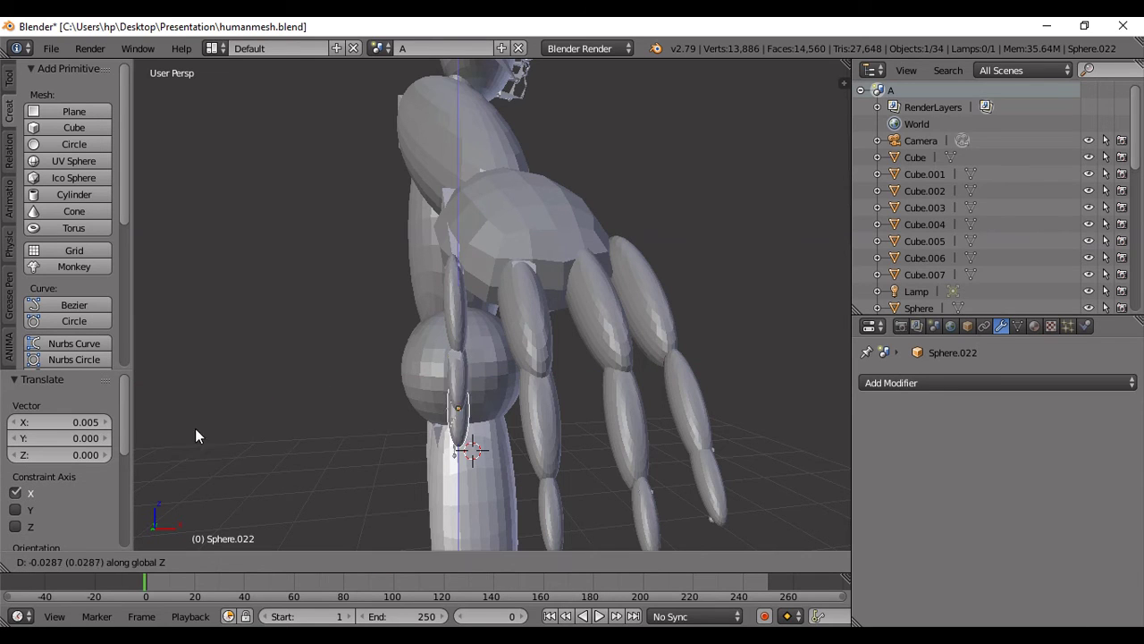
left_click(195, 434)
middle_click_drag(191, 447, 274, 447)
key("r")
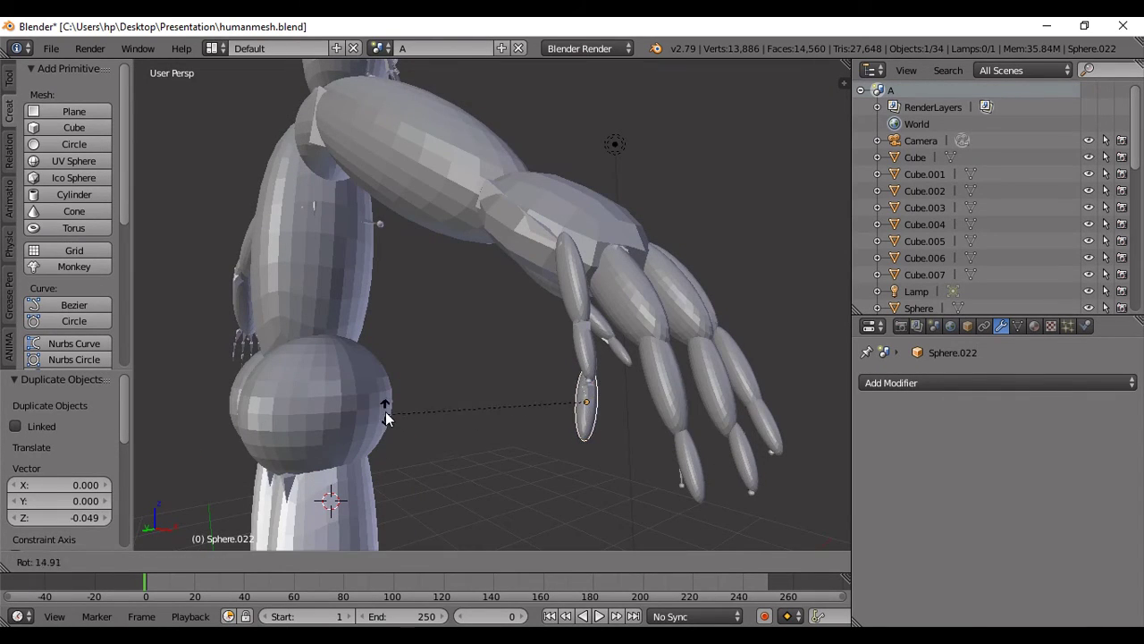
left_click(385, 414)
key("g")
key("x")
left_click(388, 421)
key("g")
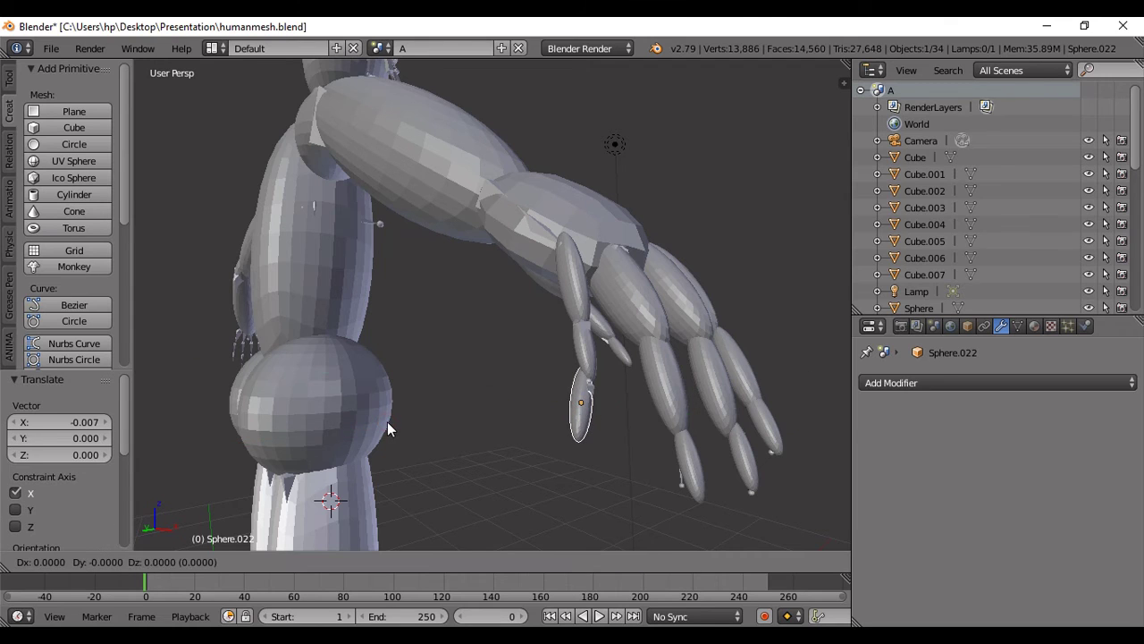
key("y")
left_click(393, 422)
middle_click_drag(392, 422, 339, 413)
key("r")
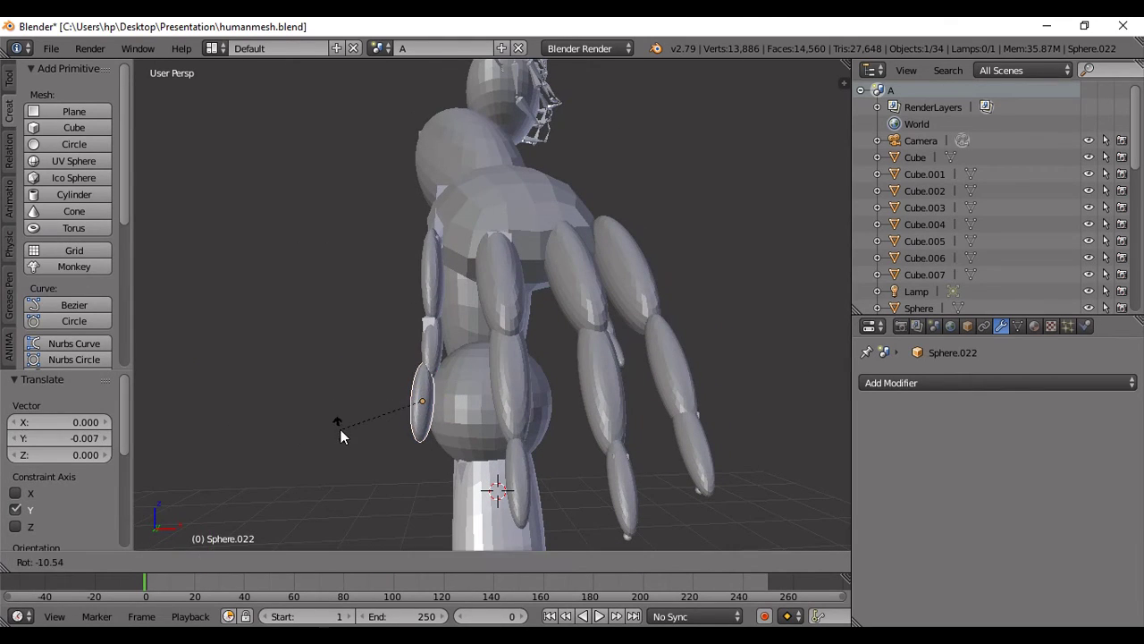
right_click(343, 431)
- Reselect the previous thumb segment and refine its position along Y
right_click(404, 376)
key("g")
key("y")
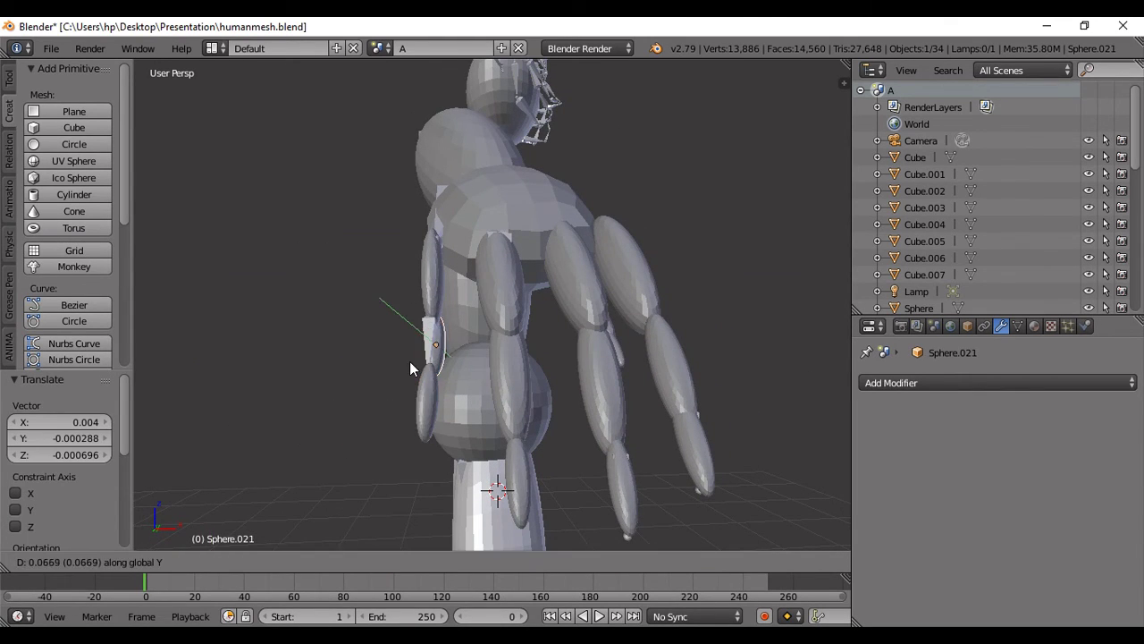
left_click(416, 356)
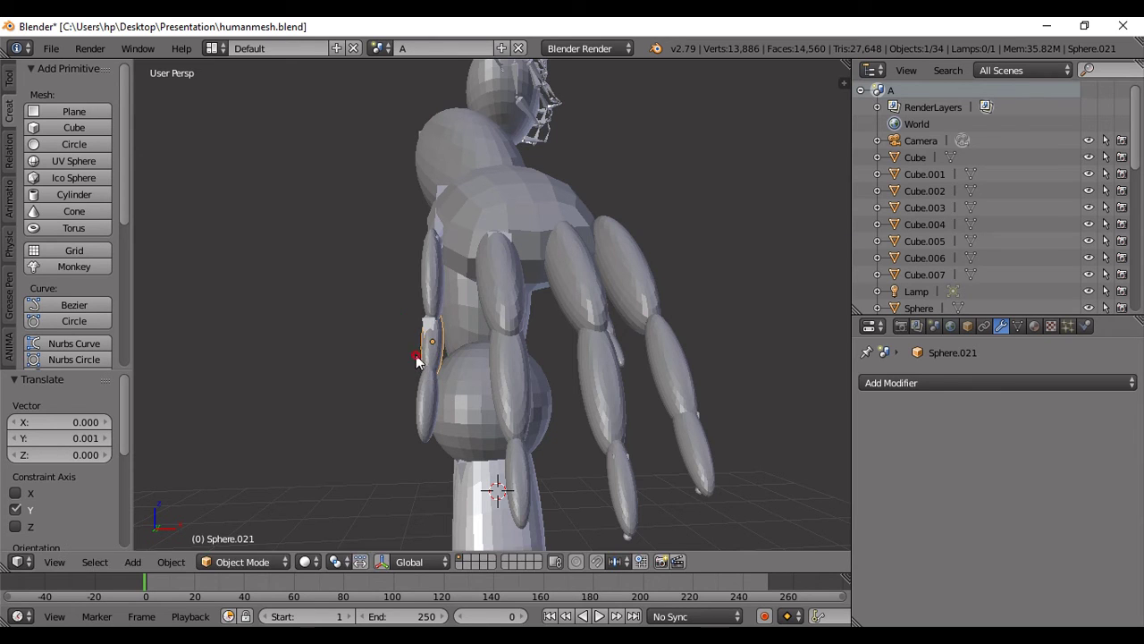
key("g")
key("y")
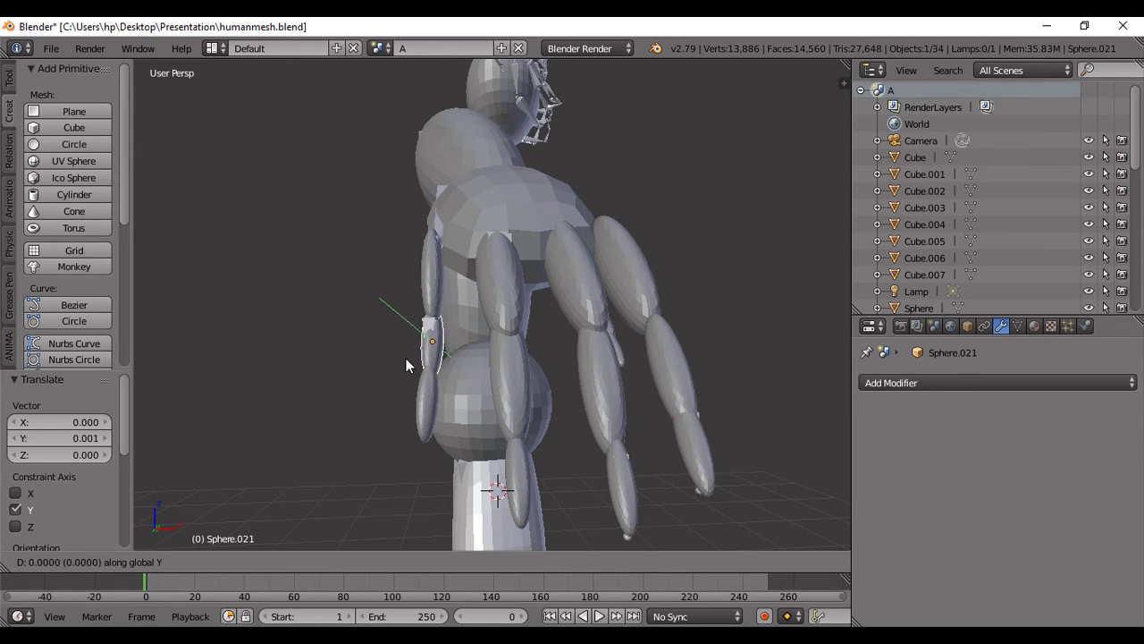
left_click(406, 365)
mouse_move(405, 365)
middle_mouse_down()
mouse_move(451, 350)
mouse_move(271, 349)
middle_mouse_up()
scroll(340, 300, "up", 3)
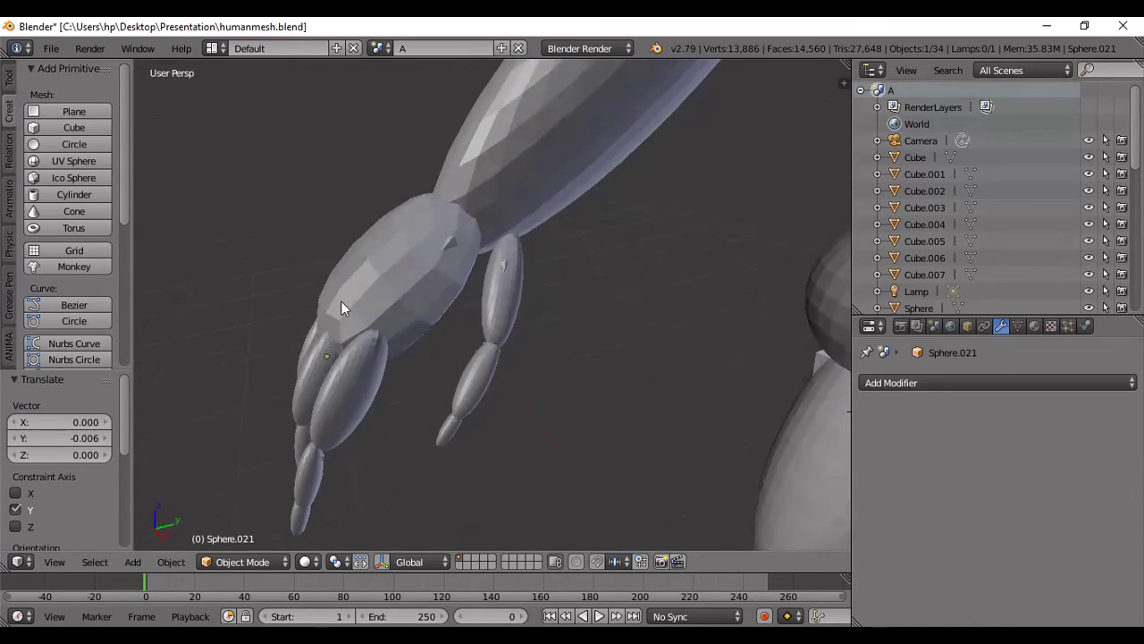
mouse_move(340, 301)
middle_mouse_down()
mouse_move(354, 271)
mouse_move(462, 341)
mouse_move(344, 339)
mouse_move(394, 361)
mouse_move(606, 284)
middle_mouse_up()
- Put the Cube.007 palm into Sculpt Mode with Dyntopo enabled
right_click(606, 284)
left_click(244, 561)
left_click(226, 504)
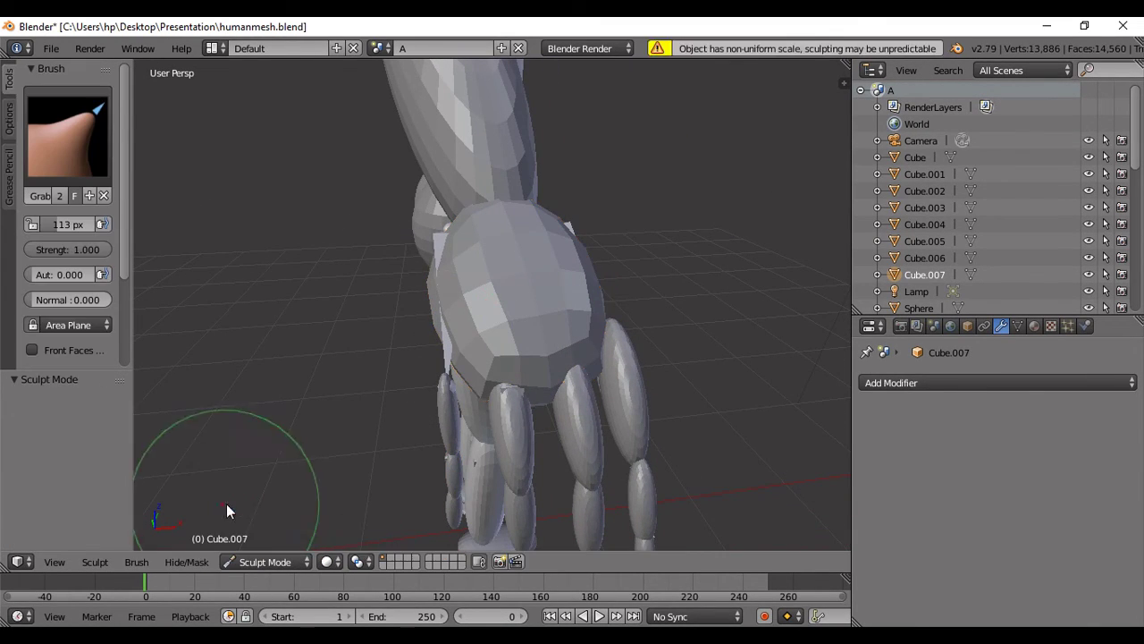
left_click_drag(465, 351, 490, 353)
scroll(127, 277, "down", 1)
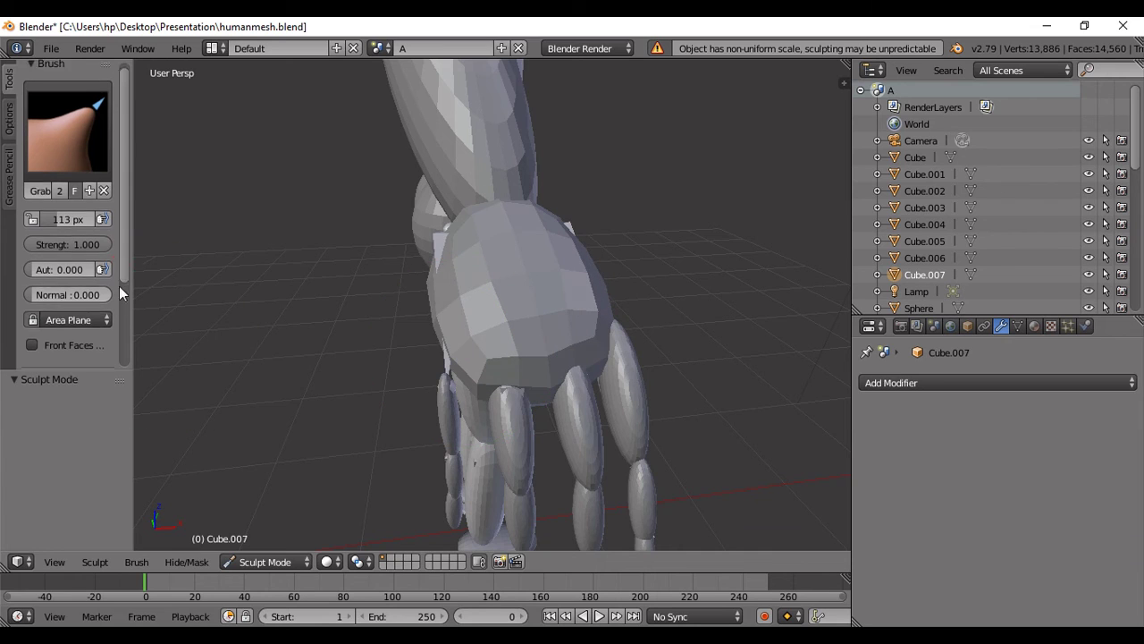
scroll(119, 286, "down", 4)
left_click(42, 328)
- Pull the wrist and palm edges with the Grab brush to round them
middle_click_drag(448, 367, 509, 322)
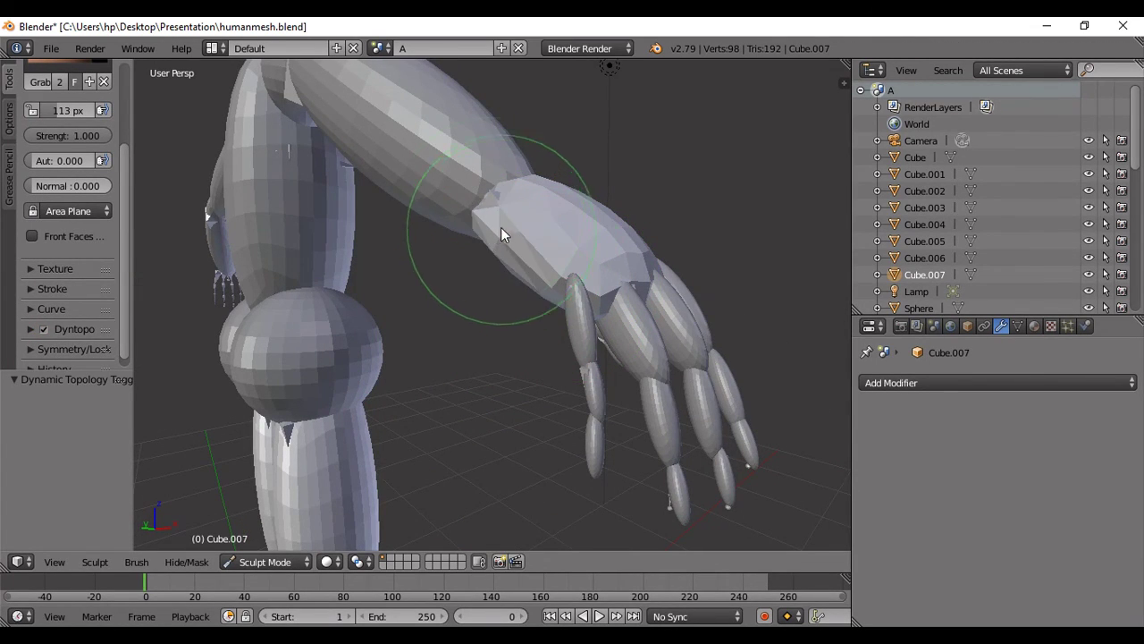
left_click_drag(501, 234, 384, 115)
mouse_move(759, 401)
middle_mouse_down()
mouse_move(503, 331)
mouse_move(506, 247)
middle_mouse_up()
left_click_drag(510, 234, 472, 273)
middle_click_drag(472, 273, 454, 260)
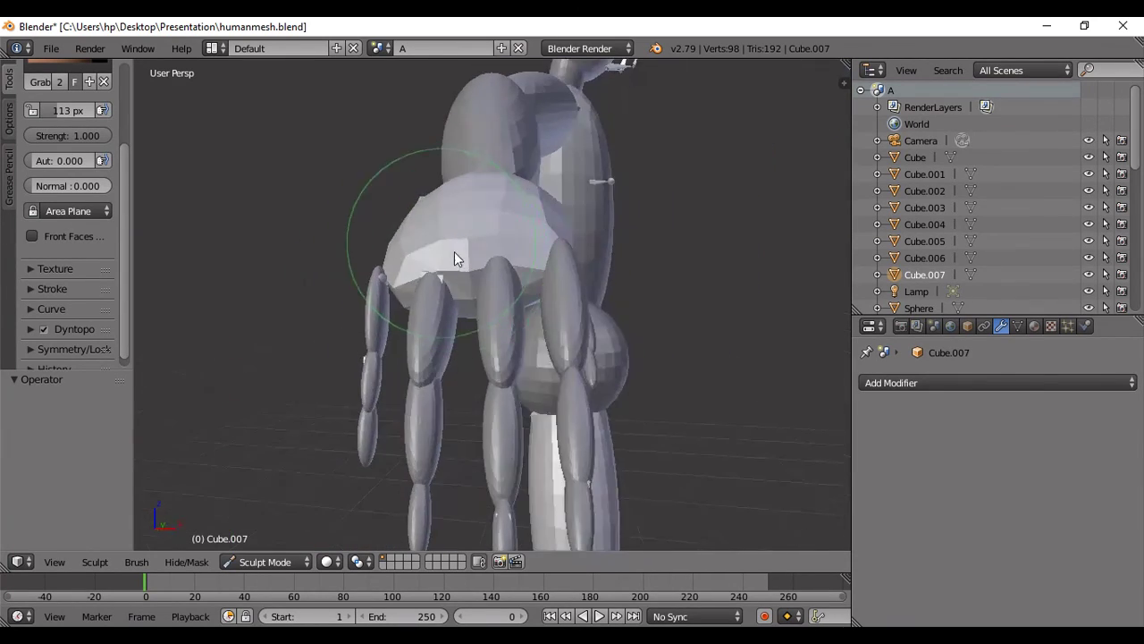